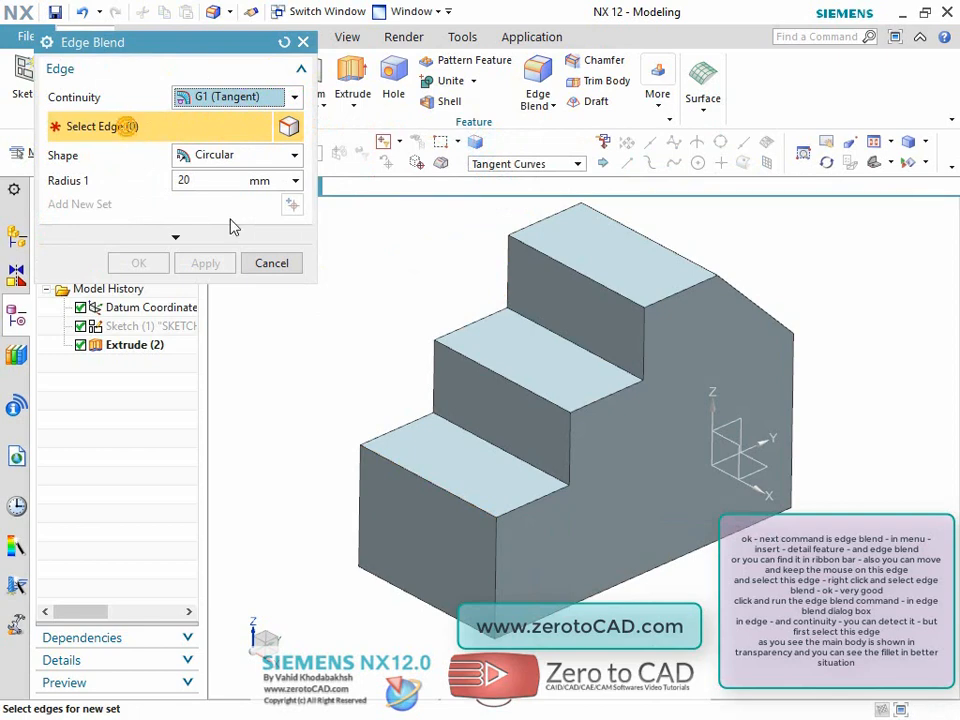
# Select the lowest step's upper front edge for a G1 (Tangent) circular edge blend with a 20 mm radius.
pyautogui.click(427, 482)
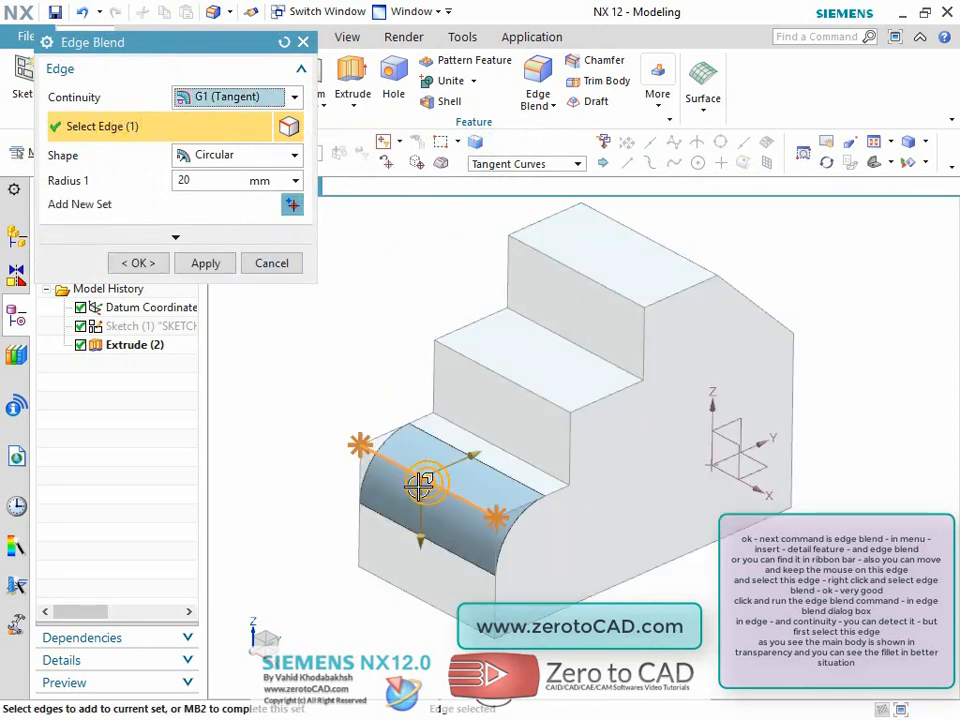
pyautogui.scroll(5, 426, 480)
pyautogui.moveTo(550, 462); pyautogui.dragTo(513, 445, button='middle')
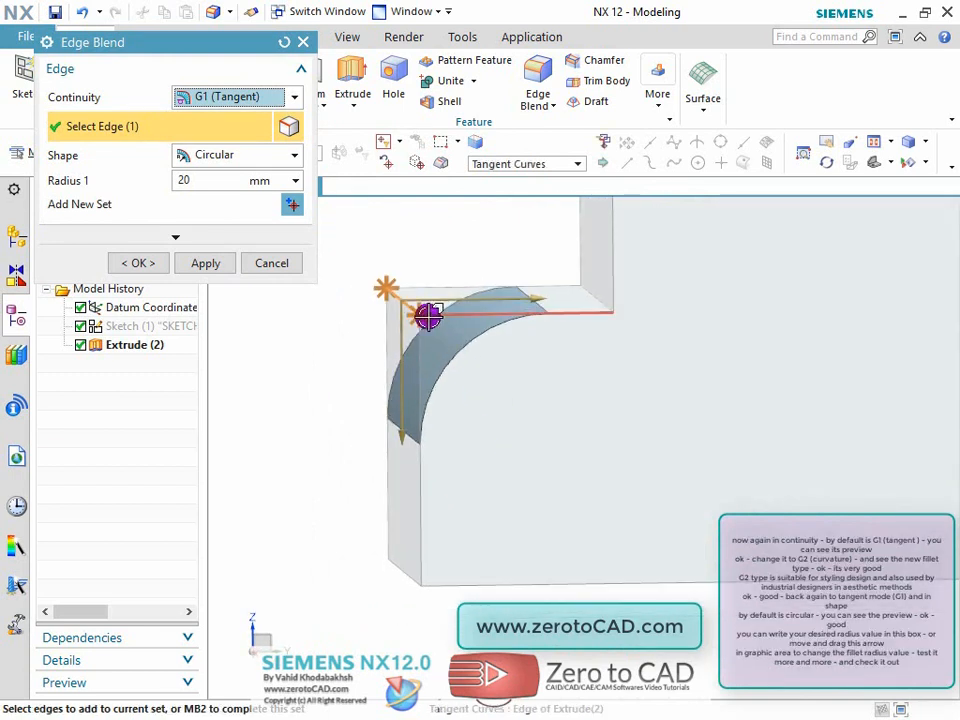
pyautogui.scroll(3, 429, 317)
pyautogui.scroll(-2, 557, 352)
pyautogui.scroll(1, 366, 340)
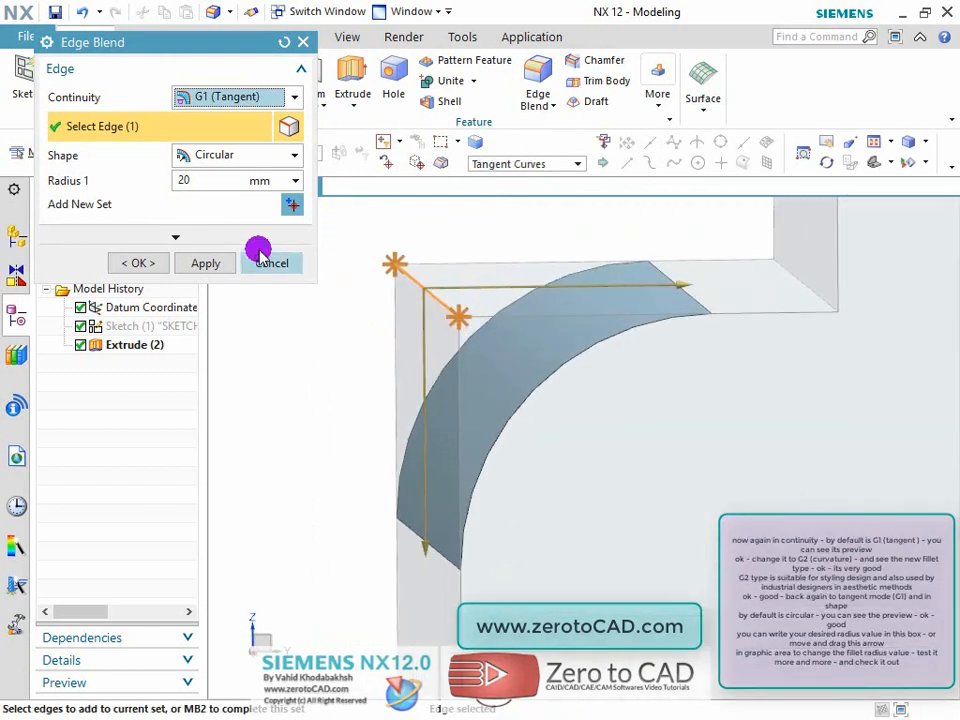
# Try G2 (Curvature) continuity on the lowest step's edge blend.
pyautogui.click(287, 100)
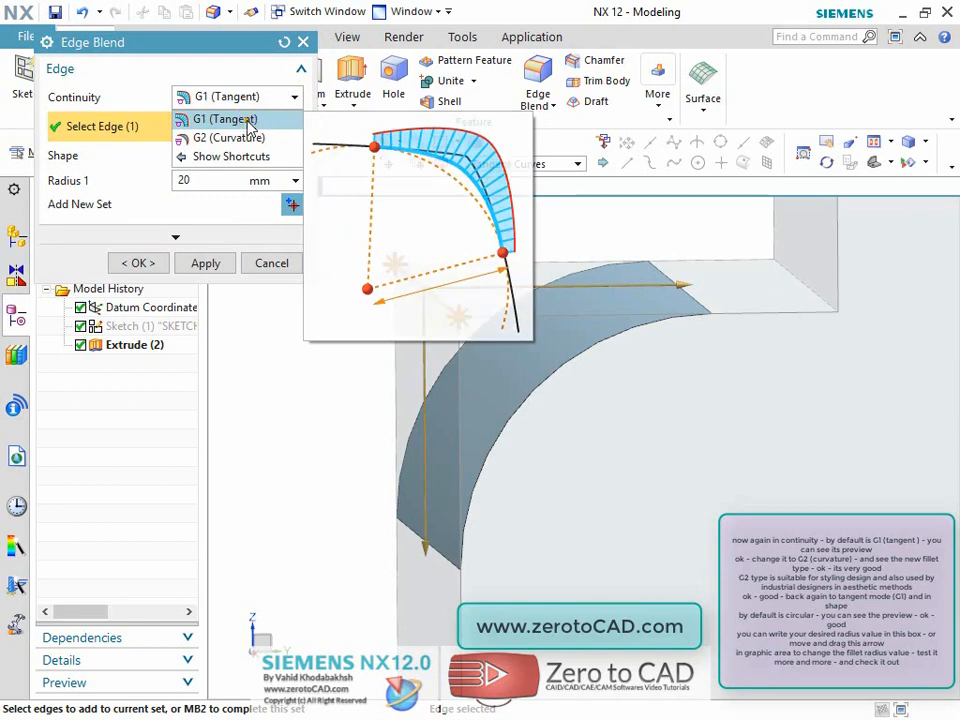
pyautogui.click(248, 120)
pyautogui.click(240, 97)
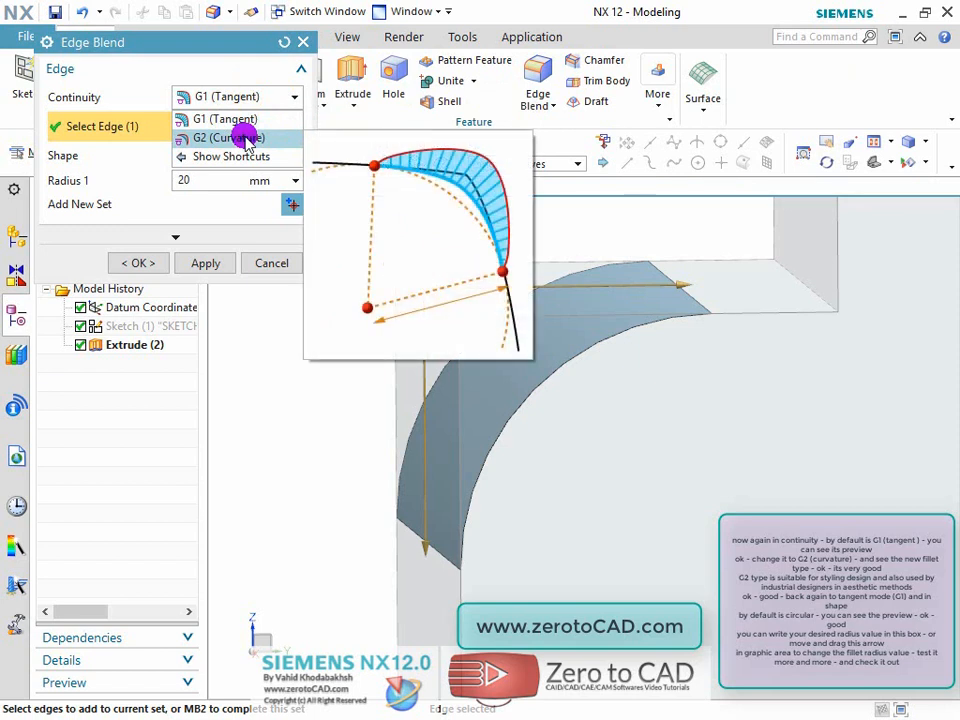
pyautogui.click(246, 138)
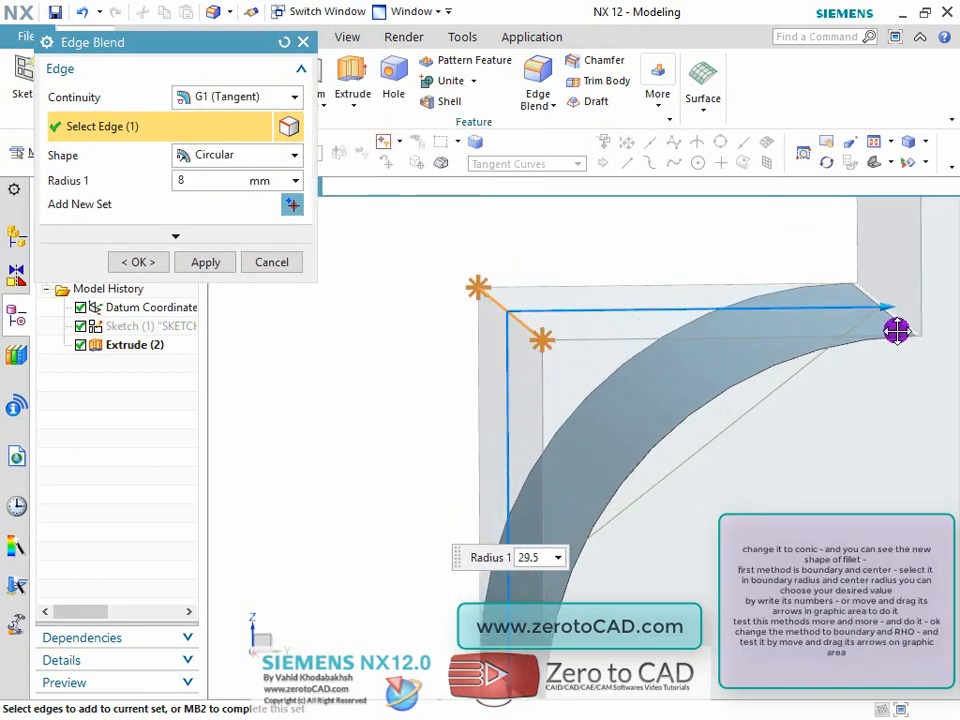
# Resize the blend to a radius of about 10.5 mm and change its shape to Conic.
pyautogui.moveTo(896, 328); pyautogui.dragTo(619, 320)
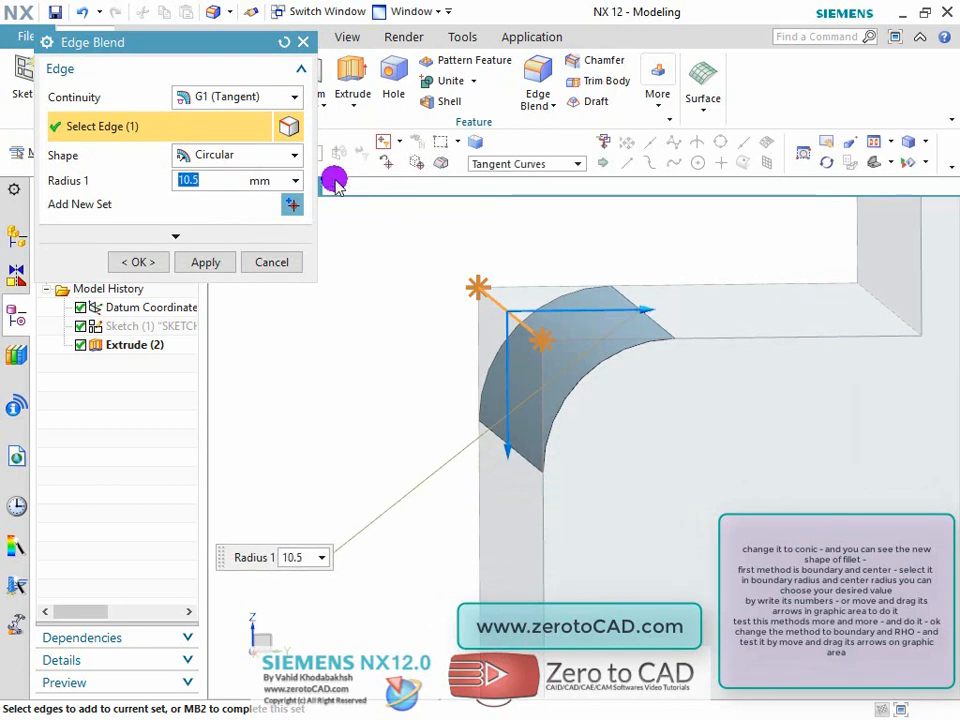
pyautogui.click(291, 156)
pyautogui.click(229, 197)
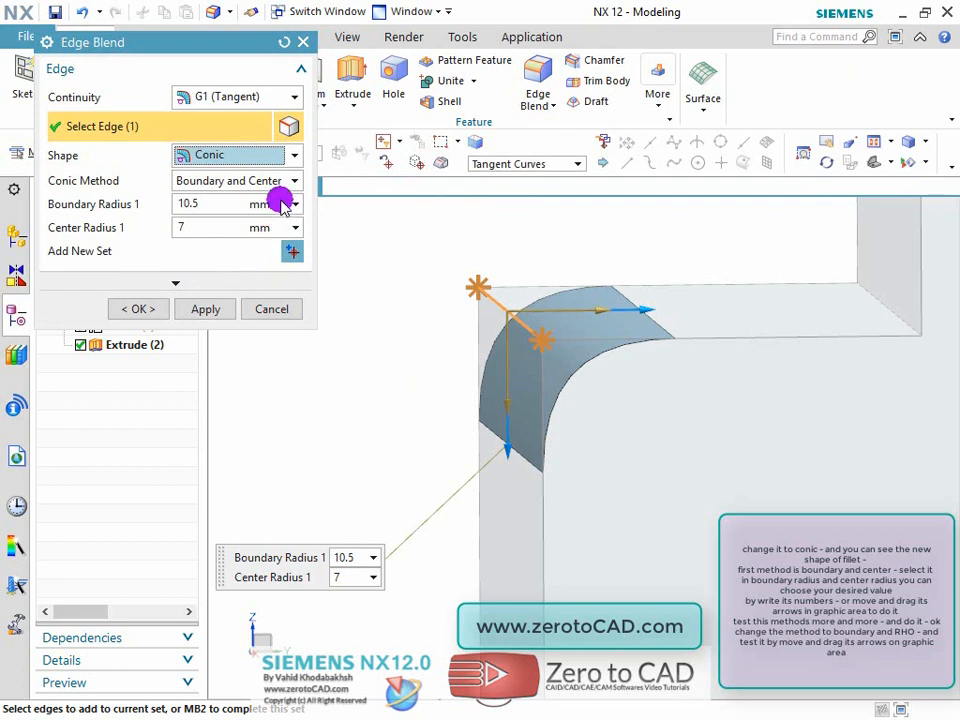
# Stretch the conic blend's boundary radius to about 26 mm and adjust its center radius in the model.
pyautogui.moveTo(293, 180)
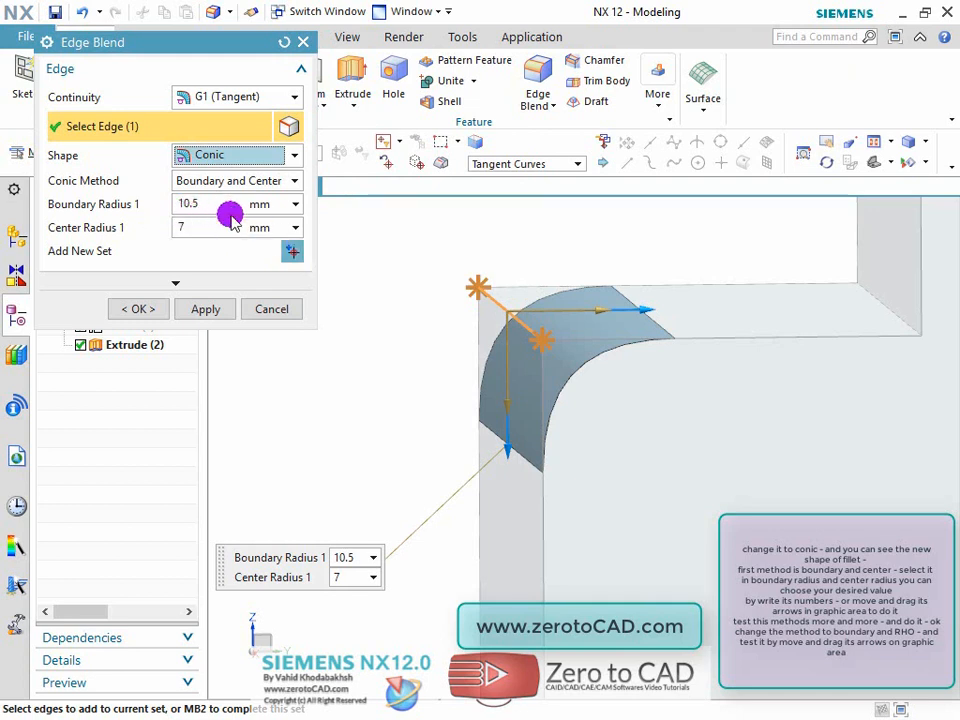
pyautogui.moveTo(605, 311); pyautogui.dragTo(838, 306)
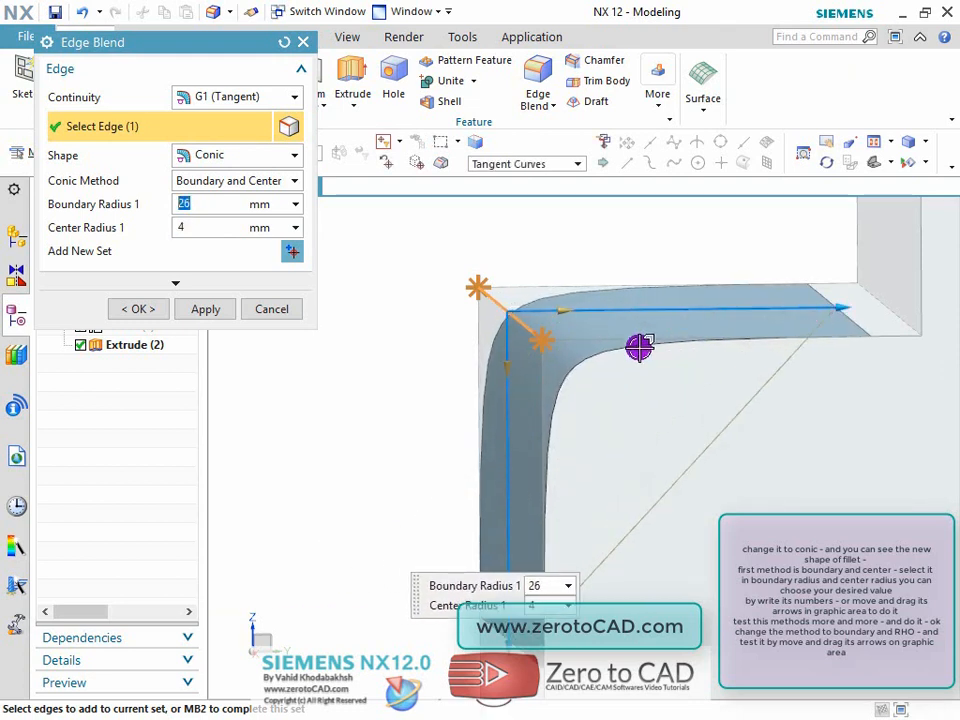
pyautogui.moveTo(568, 314); pyautogui.dragTo(714, 336)
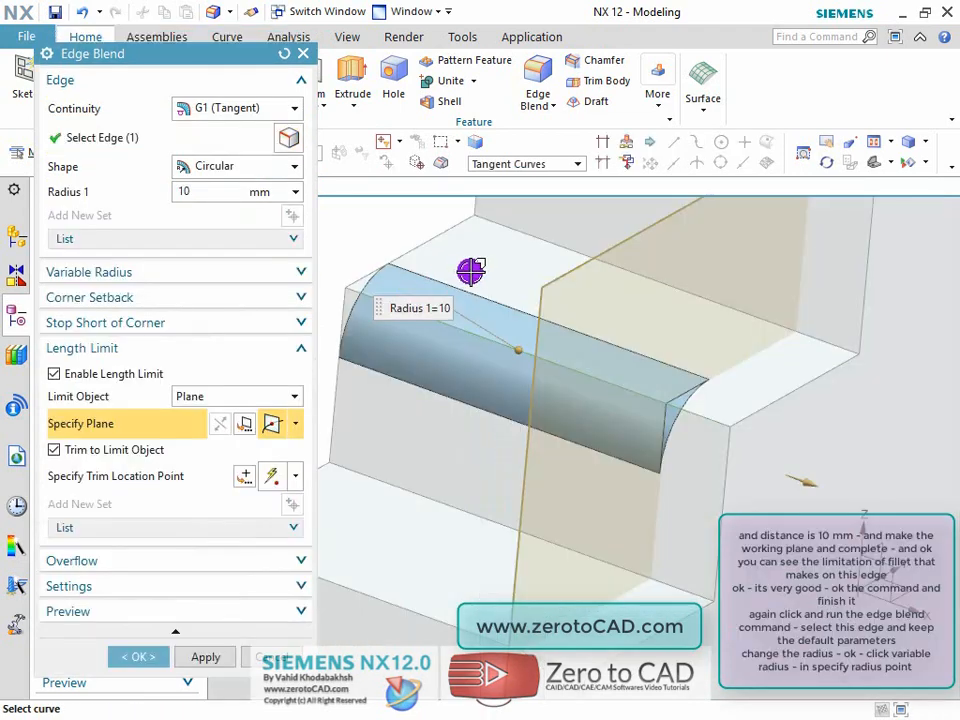
# Complete the 10 mm edge blend with its length limited and trimmed by the plane.
pyautogui.moveTo(471, 270); pyautogui.dragTo(482, 294, button='middle')
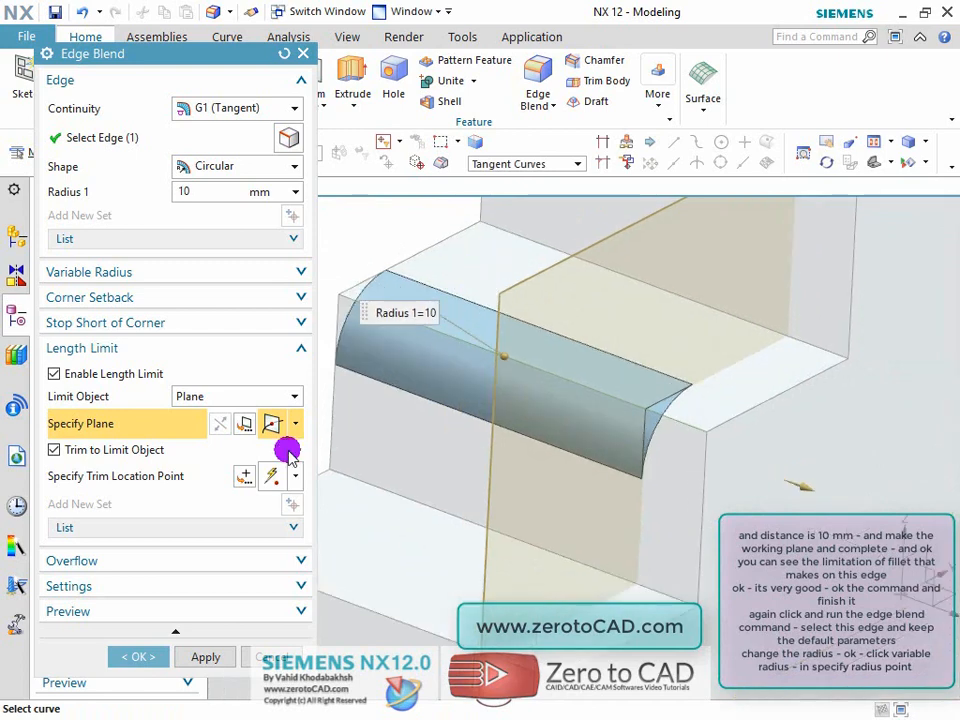
pyautogui.click(138, 656)
pyautogui.moveTo(261, 645); pyautogui.dragTo(548, 360, button='middle')
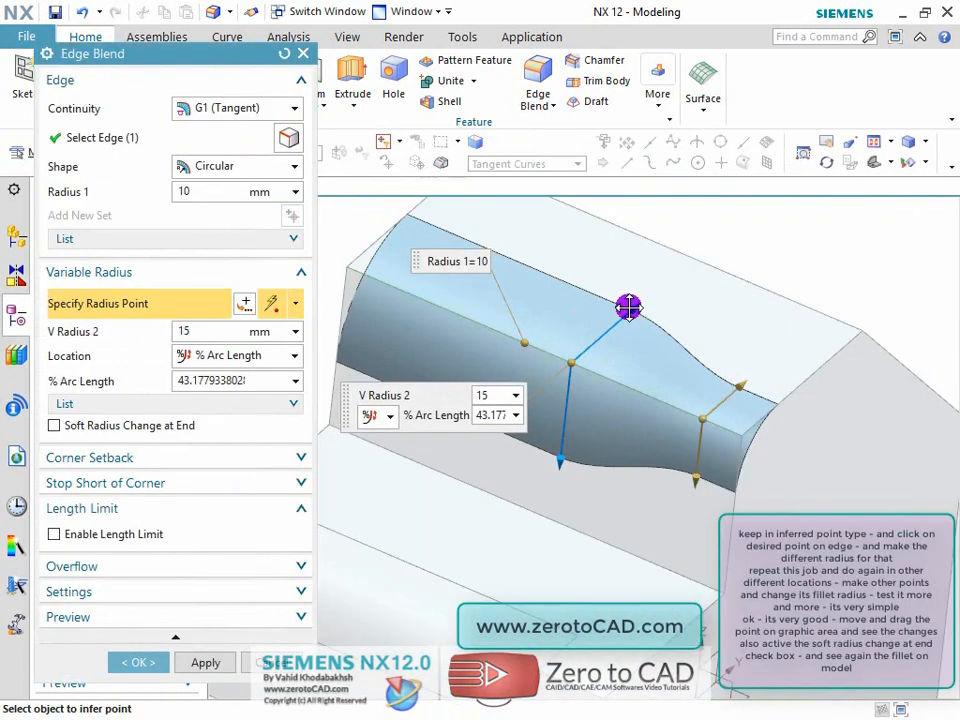
# Add a 5 mm variable radius point at about 84% arc length and shift the 15 mm radius point along the edge.
pyautogui.moveTo(626, 304)
pyautogui.mouseDown()
pyautogui.moveTo(611, 328)
pyautogui.moveTo(643, 311)
pyautogui.moveTo(634, 315)
pyautogui.mouseUp()
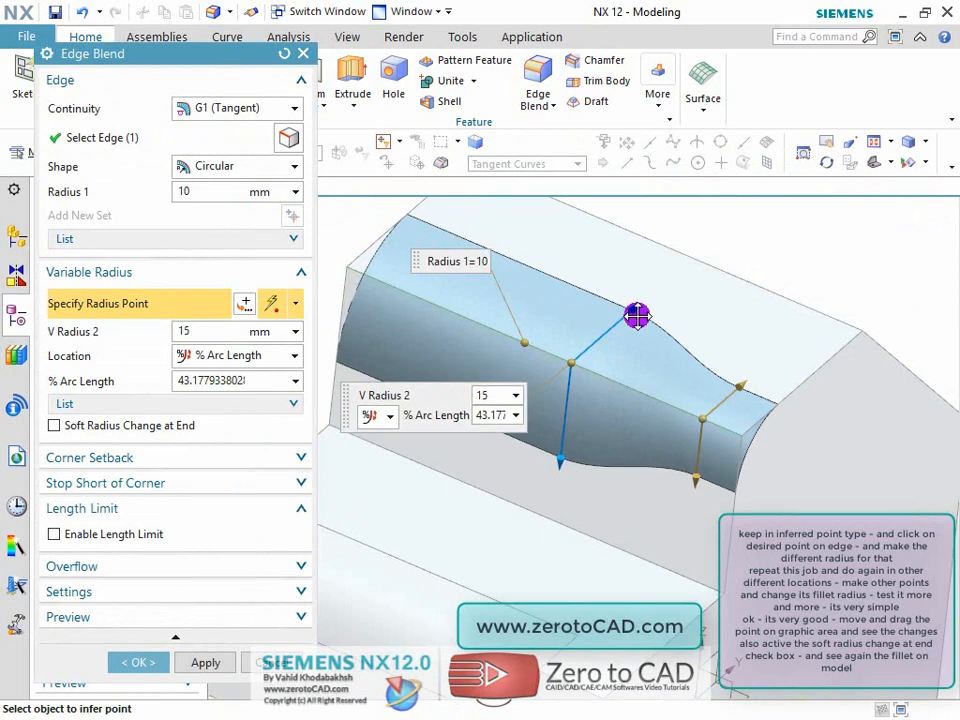
pyautogui.click(410, 296)
pyautogui.moveTo(469, 238); pyautogui.dragTo(433, 272)
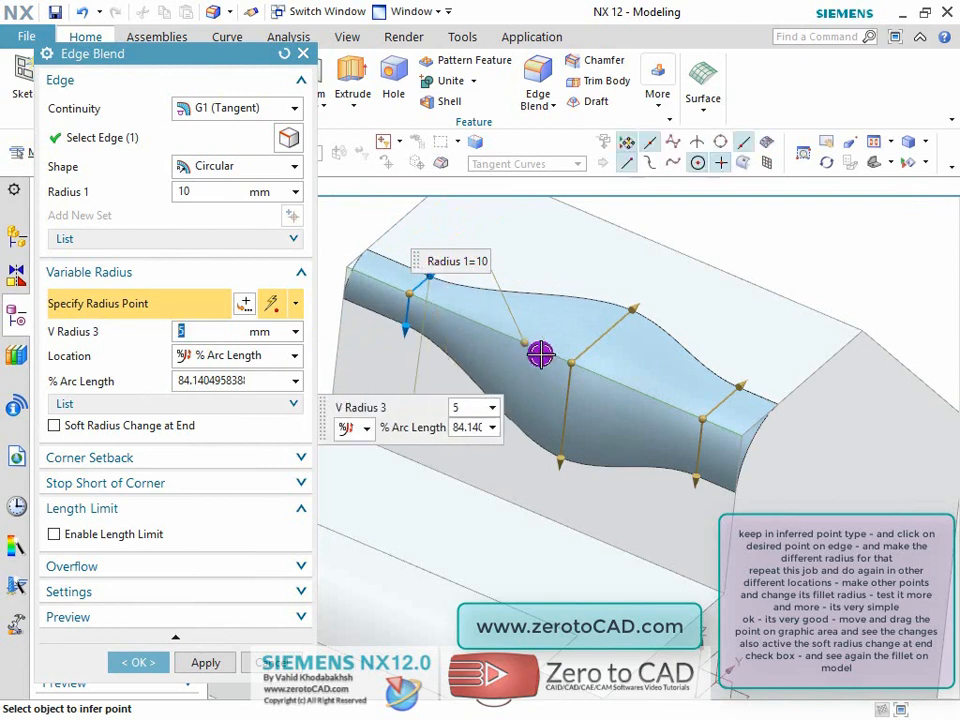
pyautogui.scroll(1, 544, 356)
pyautogui.scroll(-1, 544, 356)
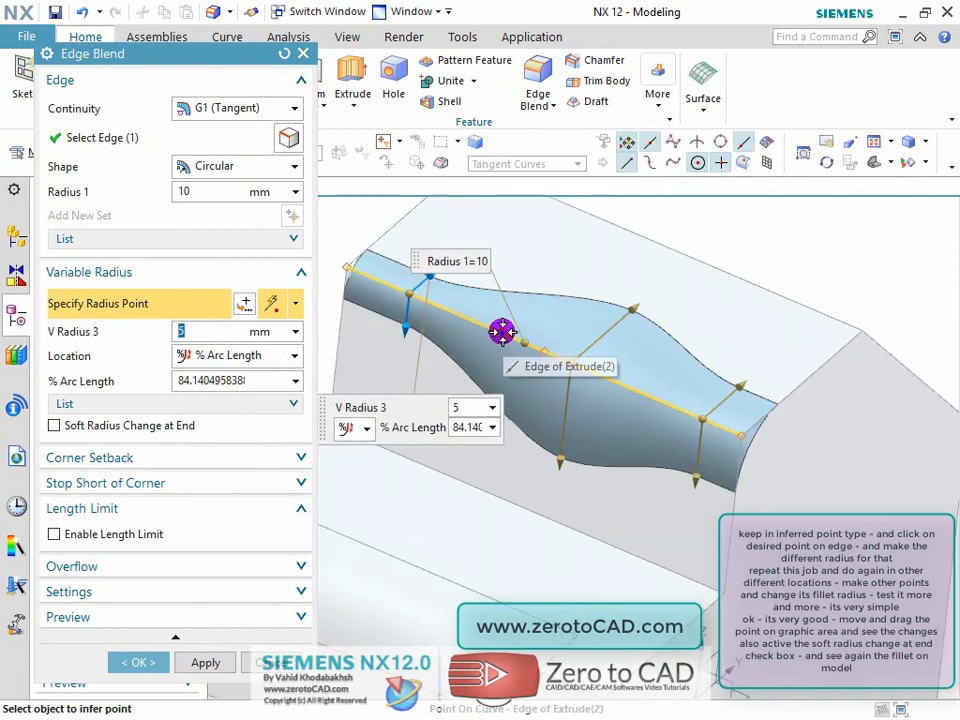
pyautogui.moveTo(576, 364); pyautogui.dragTo(542, 369)
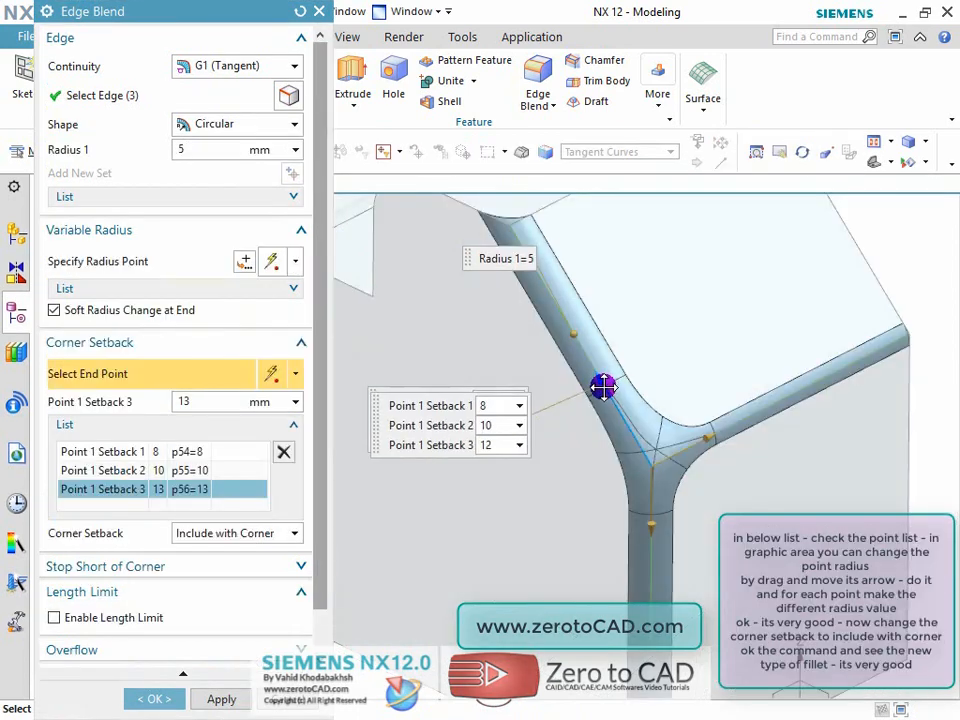
# Set Point 1 Setback 3 and Point 1 Setback 1 of the three-edge corner to 10 mm each.
pyautogui.moveTo(606, 388); pyautogui.dragTo(611, 401)
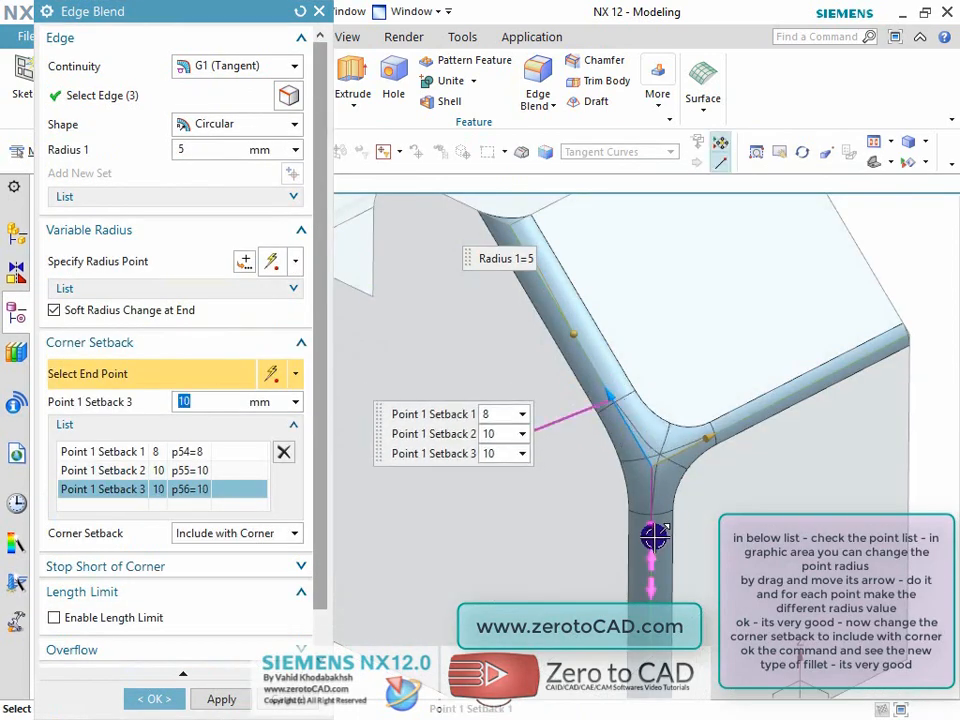
pyautogui.moveTo(654, 538); pyautogui.dragTo(653, 540)
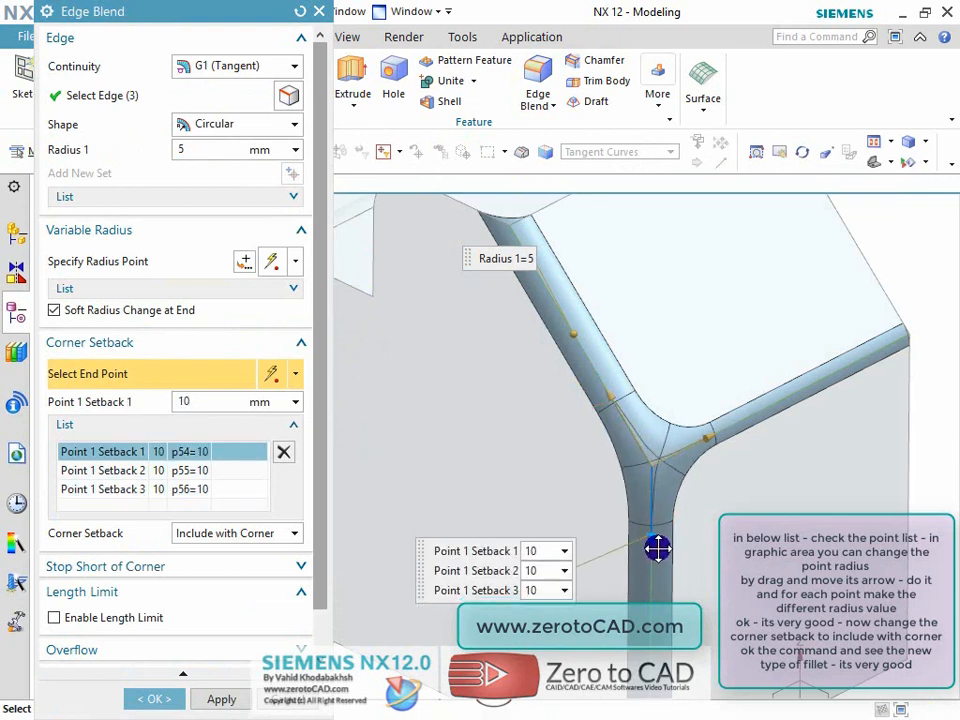
# Compare the Separate from Corner and Include with Corner setback options, finishing on Separate from Corner.
pyautogui.click(283, 537)
pyautogui.click(237, 552)
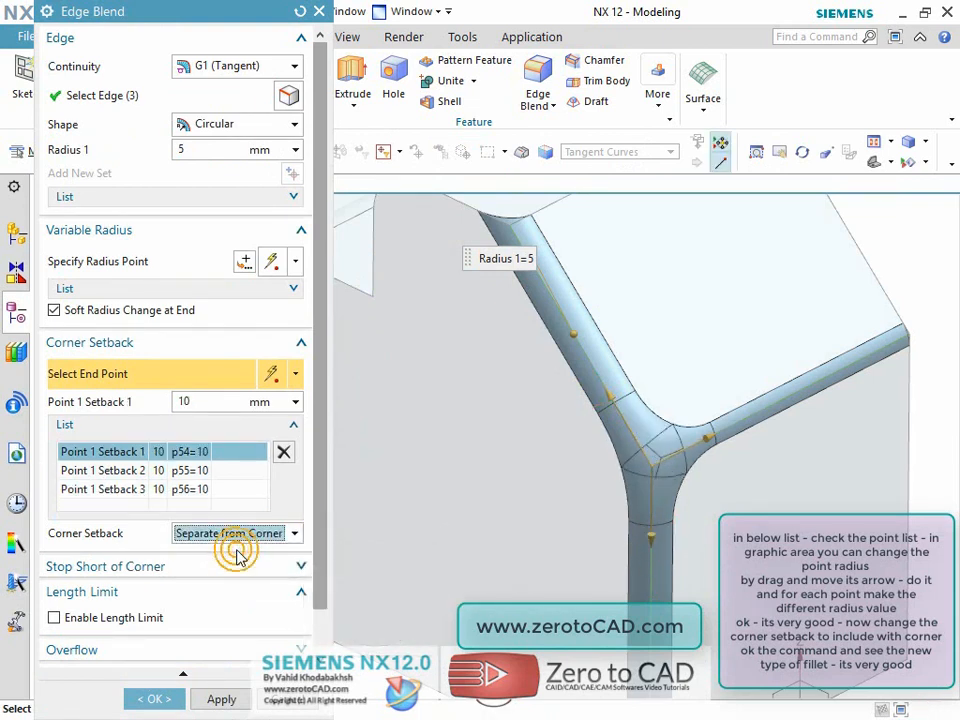
pyautogui.click(256, 535)
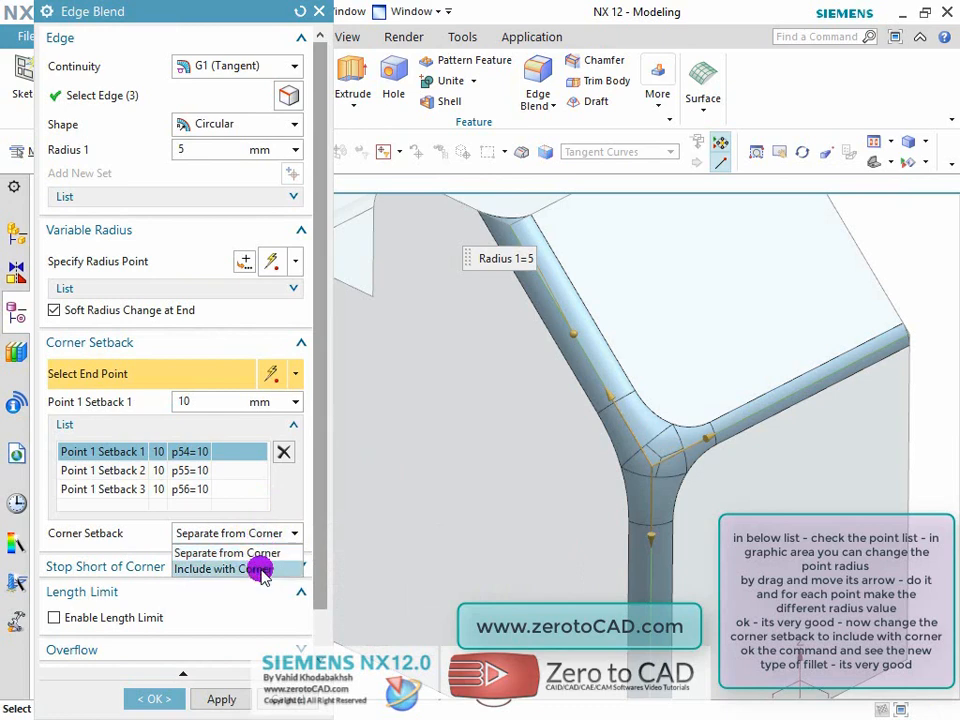
pyautogui.click(279, 568)
pyautogui.click(294, 533)
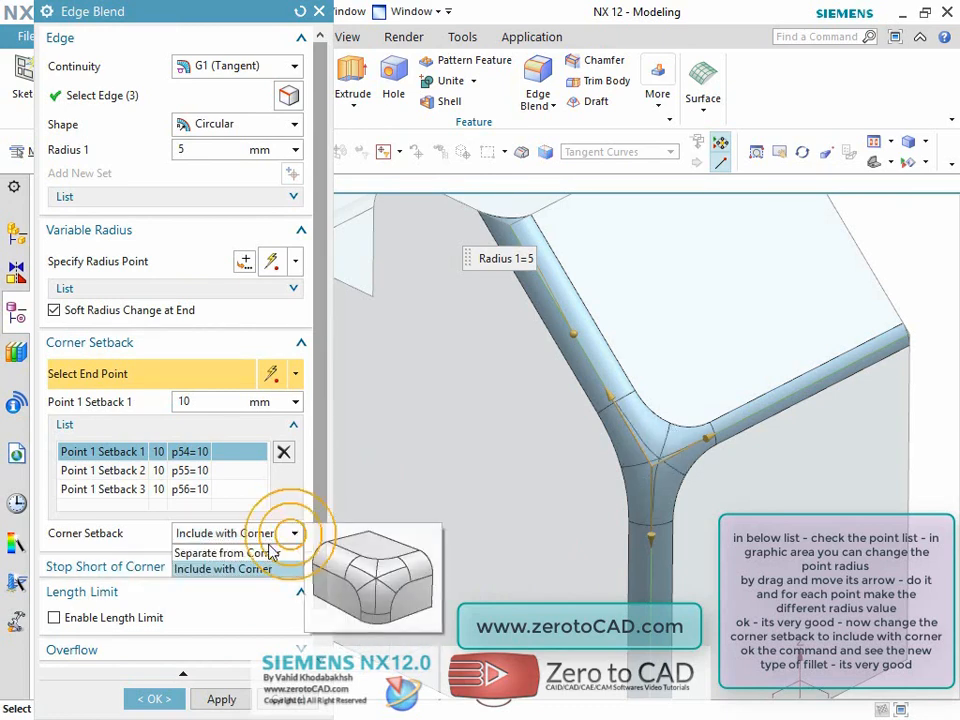
pyautogui.click(258, 553)
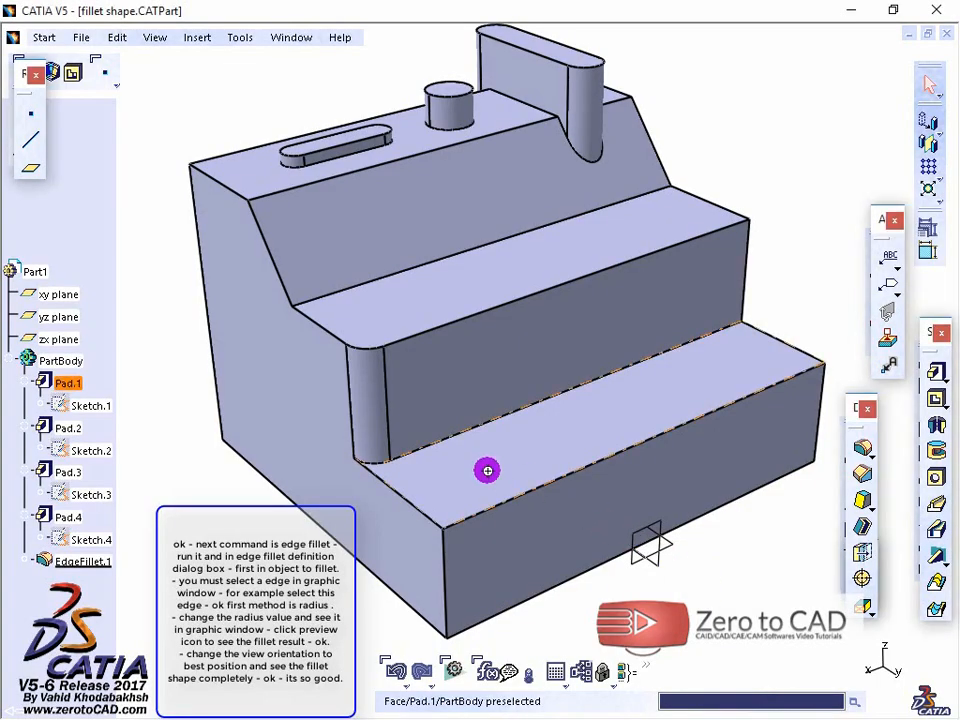
# Switch to CATIA V5 and start an edge fillet on the middle step's upper front edge.
pyautogui.moveTo(486, 469); pyautogui.dragTo(577, 408, button='middle')
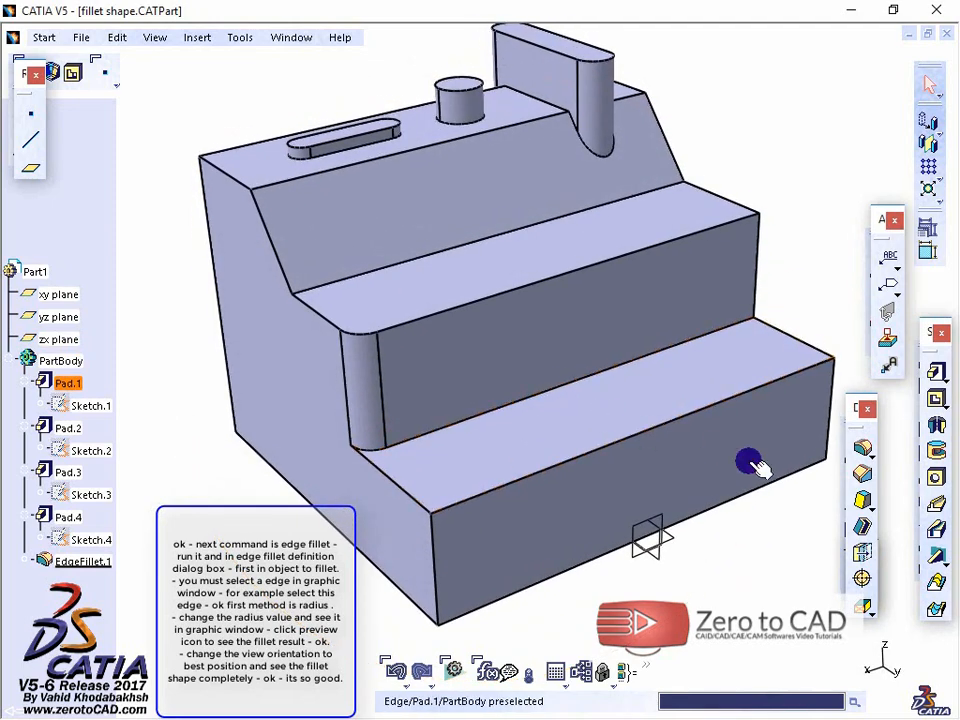
pyautogui.click(865, 452)
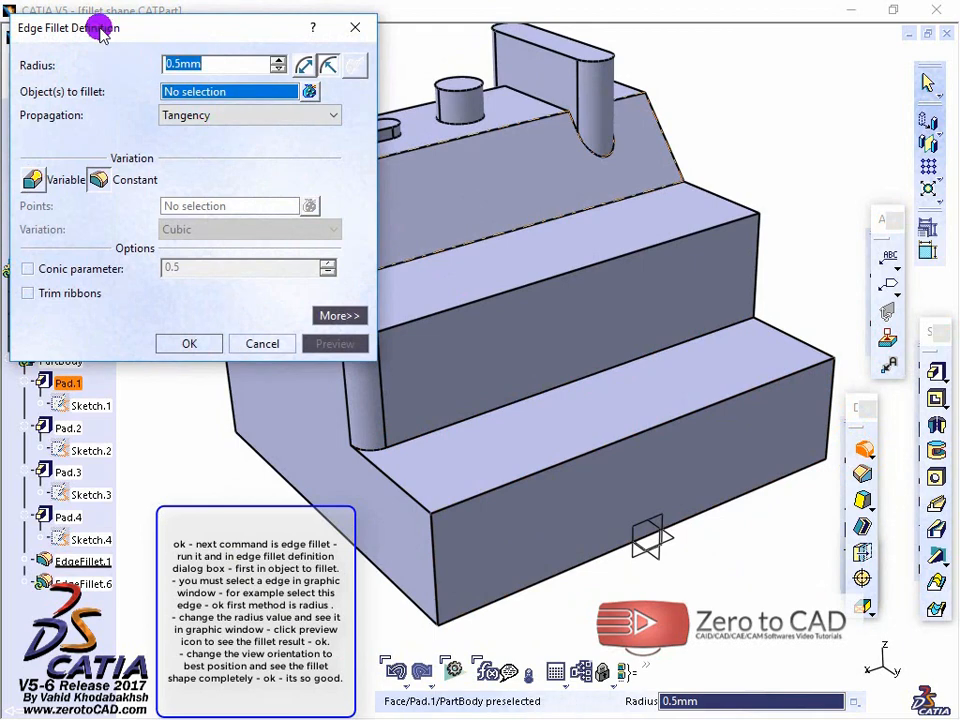
pyautogui.moveTo(103, 34); pyautogui.dragTo(97, 29)
pyautogui.moveTo(483, 203); pyautogui.dragTo(525, 226, button='middle')
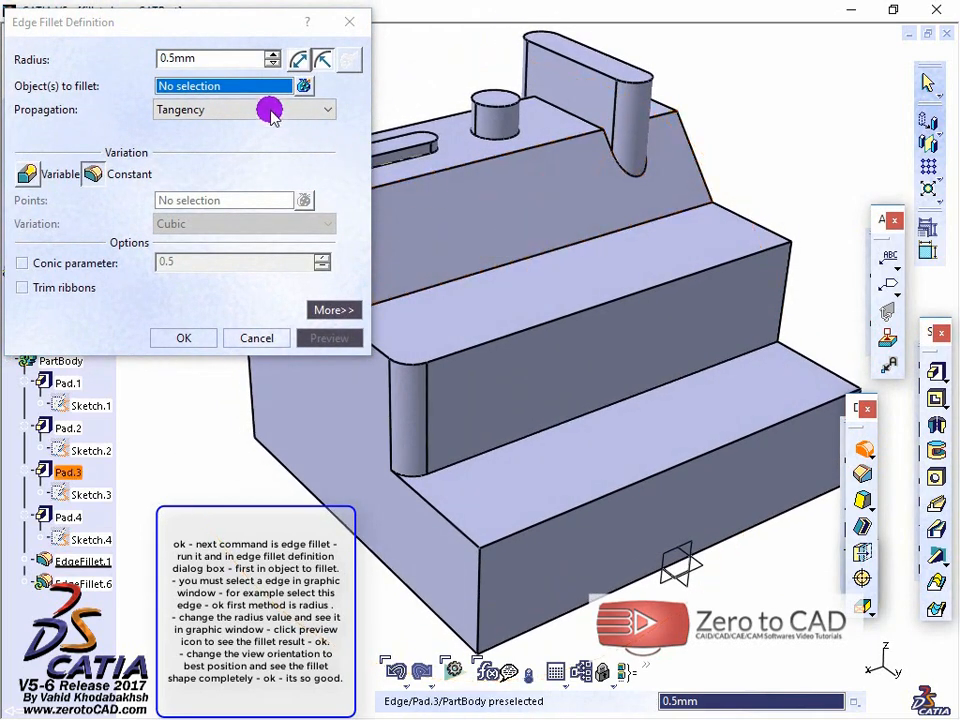
pyautogui.click(201, 87)
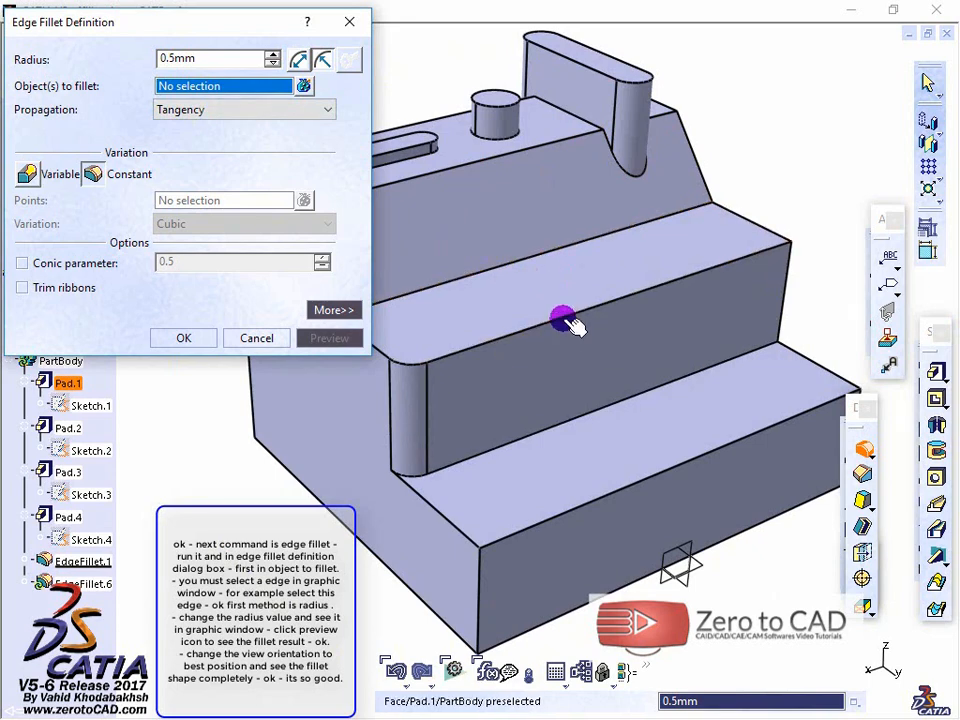
pyautogui.click(564, 320)
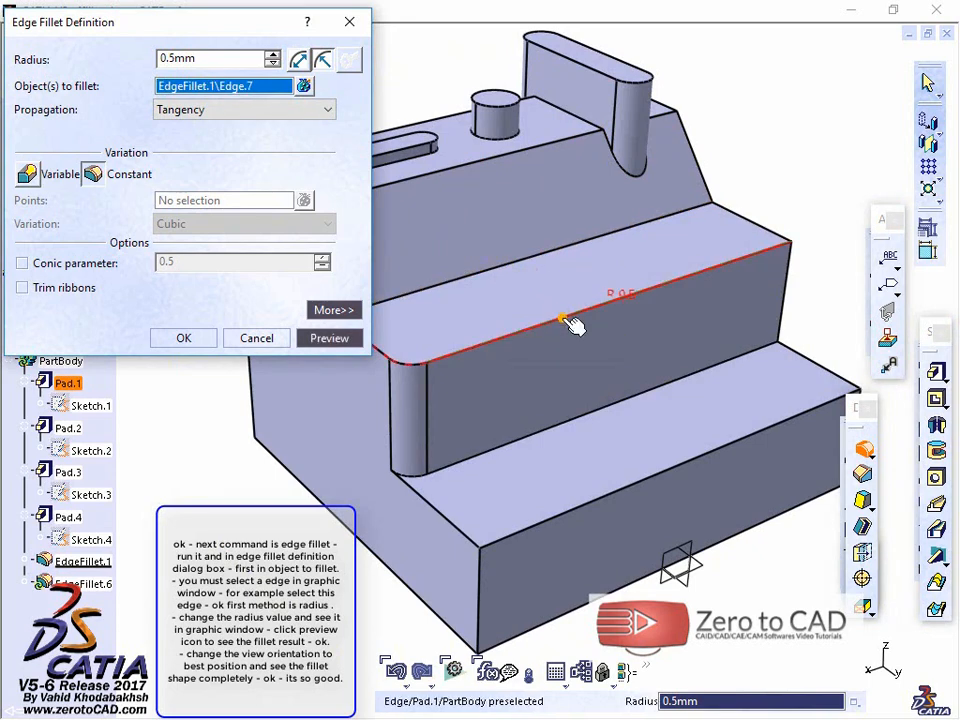
# Preview the constant 0.5 mm radius fillet on the middle step's selected edge.
pyautogui.moveTo(551, 349); pyautogui.dragTo(566, 403, button='middle')
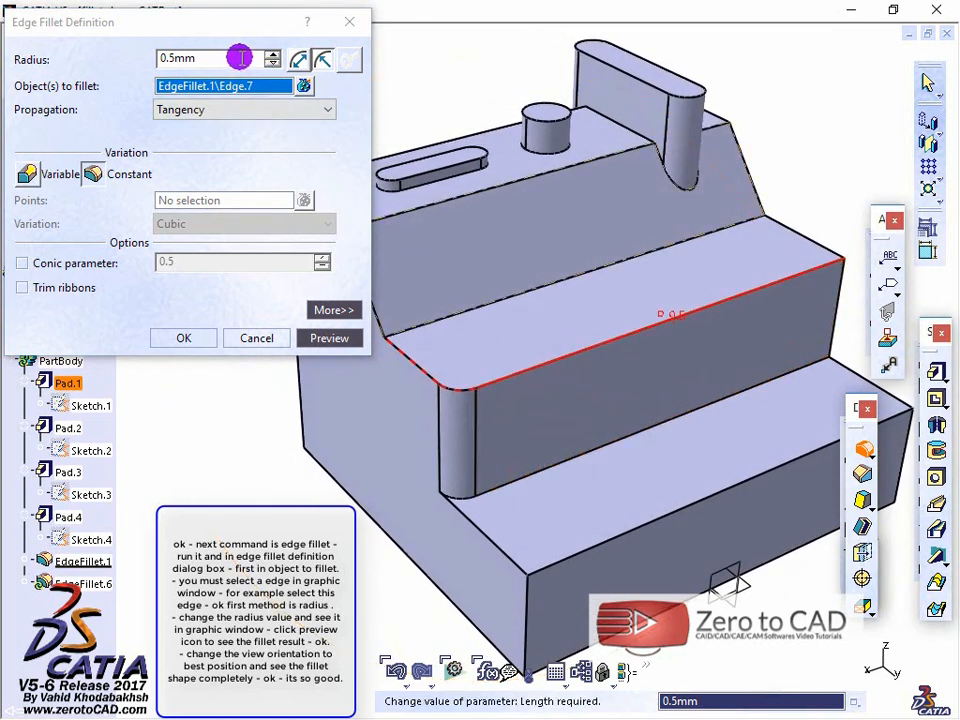
pyautogui.click(321, 60)
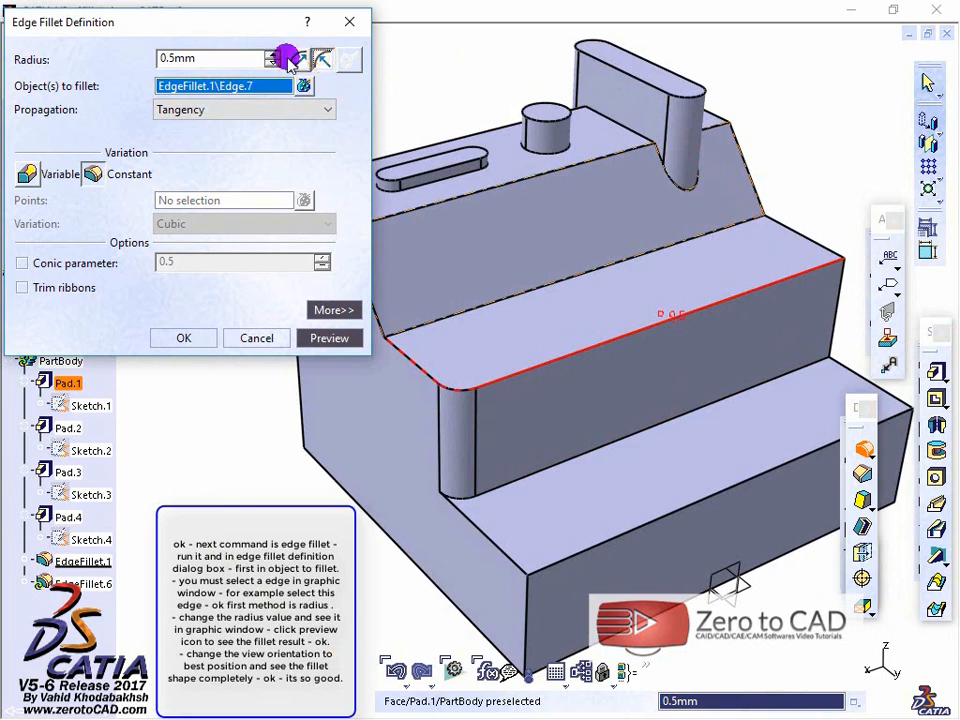
pyautogui.click(345, 338)
pyautogui.moveTo(505, 375); pyautogui.dragTo(478, 324, button='middle')
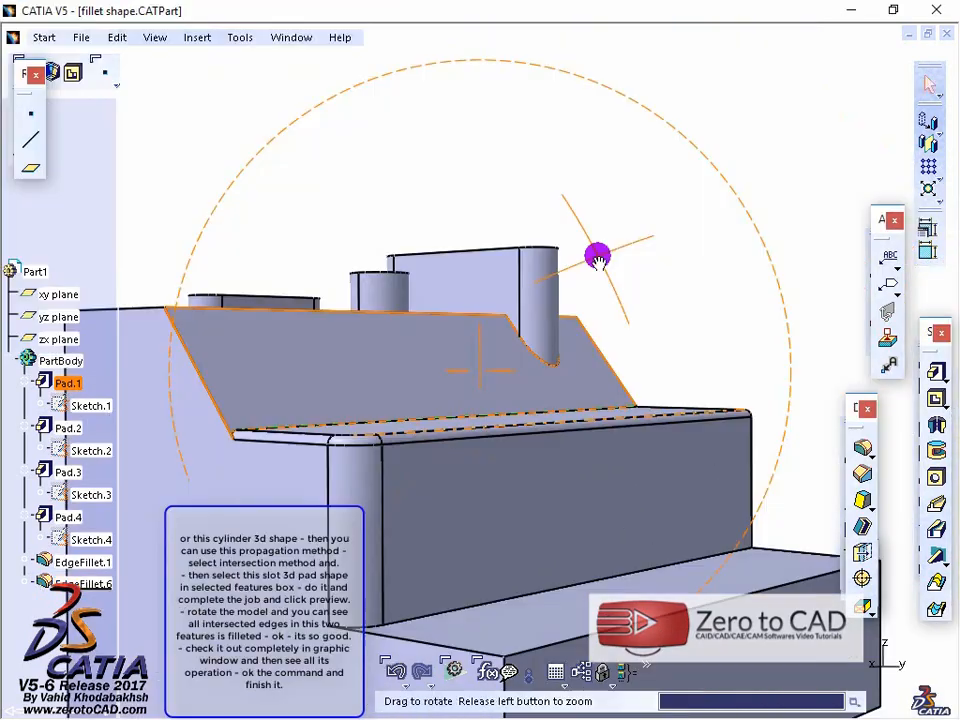
# Start another edge fillet and set its propagation to Intersection.
pyautogui.moveTo(596, 255); pyautogui.dragTo(607, 288, button='middle')
pyautogui.moveTo(533, 390); pyautogui.dragTo(514, 326, button='middle')
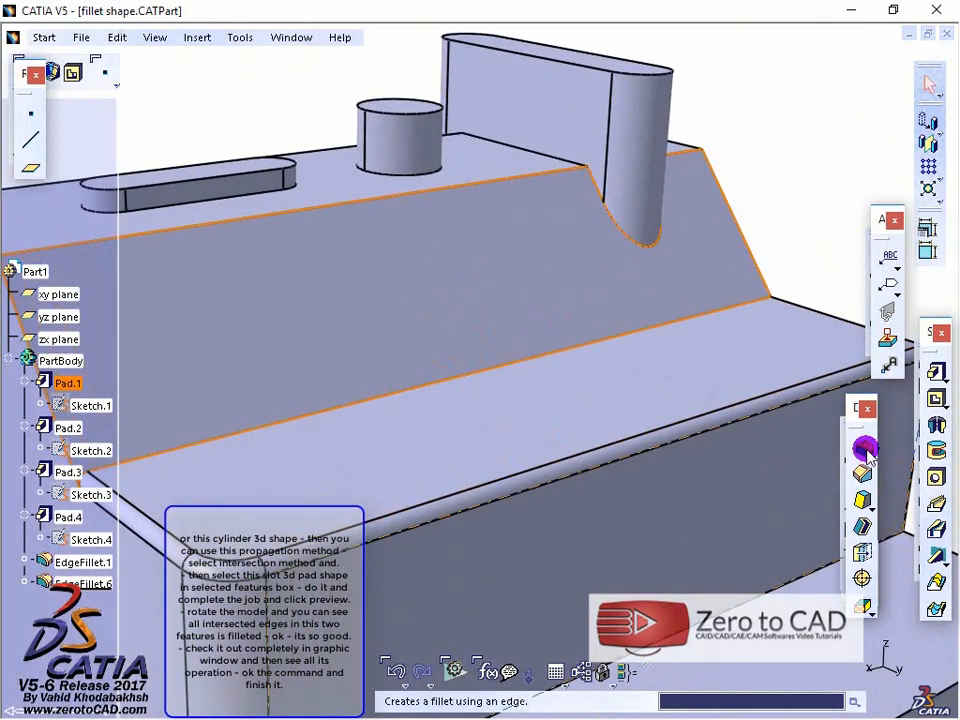
pyautogui.click(864, 447)
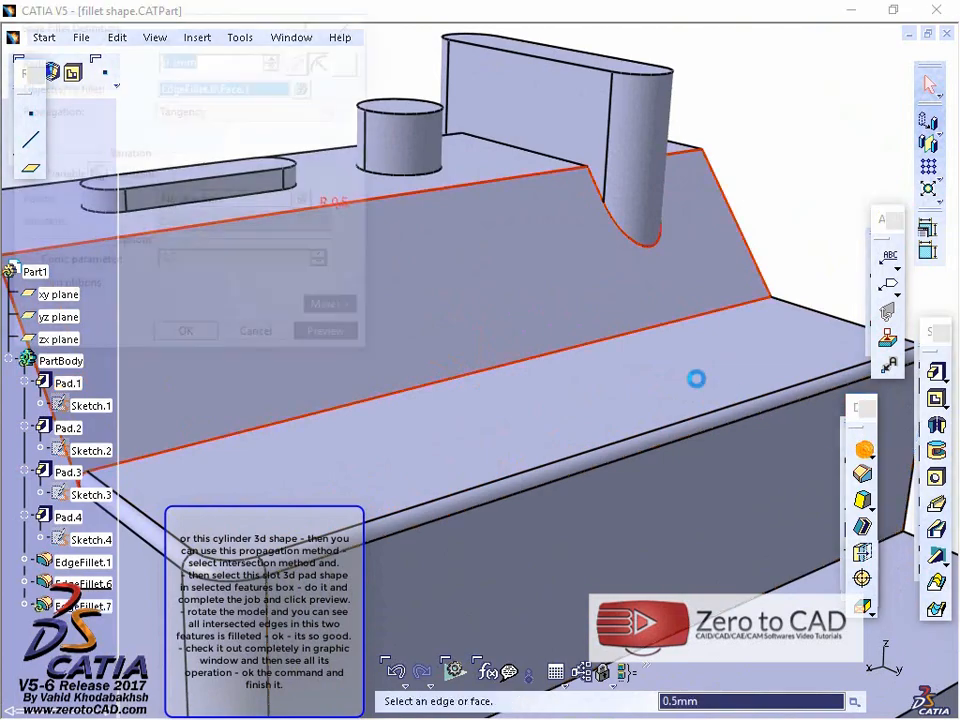
pyautogui.click(221, 109)
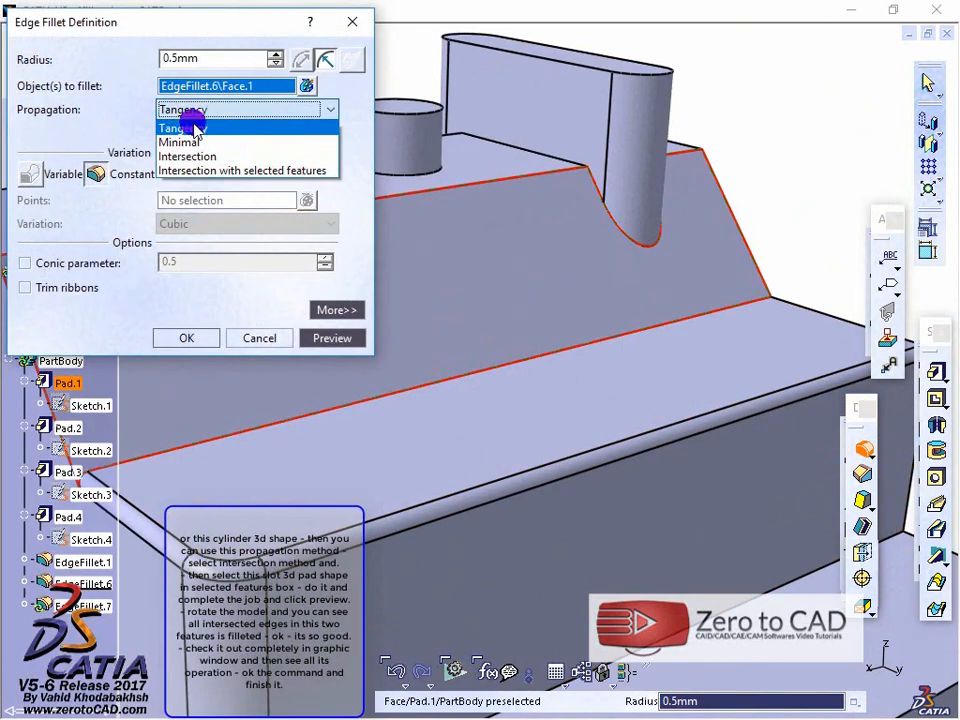
pyautogui.click(187, 157)
# Choose the tall slot-shaped pad as the feature to fillet and preview its intersection edges.
pyautogui.moveTo(545, 176); pyautogui.dragTo(490, 237, button='middle')
pyautogui.click(632, 105)
pyautogui.click(330, 338)
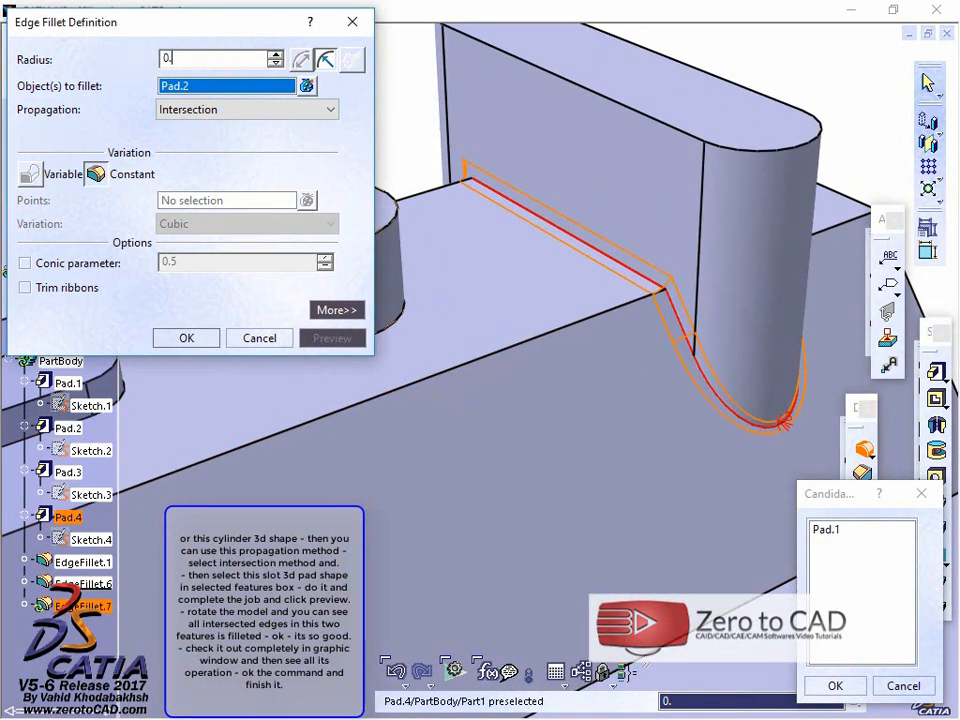
# Set the intersection fillet's radius to 0.3 mm around the tall slot-shaped pad and inspect its preview.
pyautogui.click(236, 104)
pyautogui.click(237, 104)
pyautogui.click(340, 336)
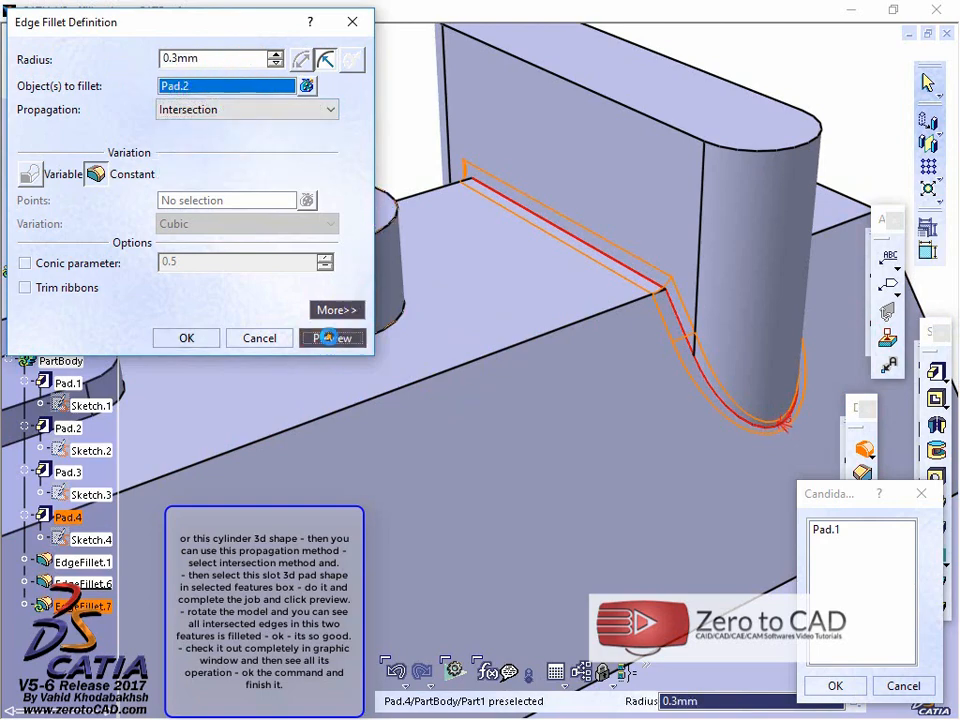
pyautogui.moveTo(580, 280); pyautogui.dragTo(690, 349, button='middle')
pyautogui.moveTo(648, 415); pyautogui.dragTo(549, 474, button='middle')
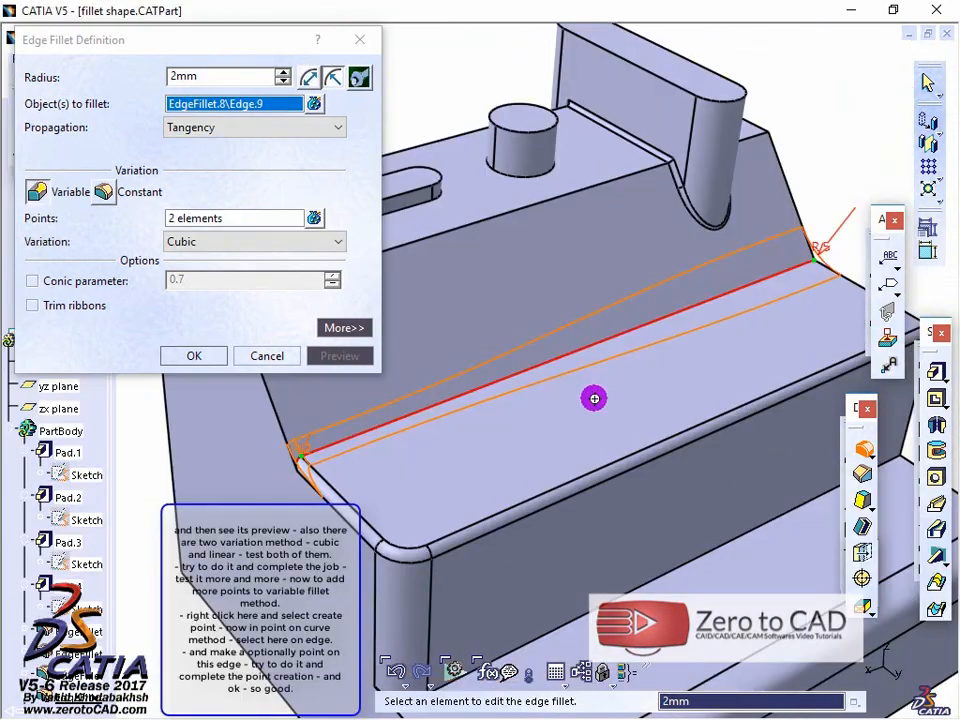
# Preview the two-point variable fillet on the sloped face's base edge with Linear variation and again with Cubic.
pyautogui.moveTo(593, 396); pyautogui.dragTo(551, 435, button='middle')
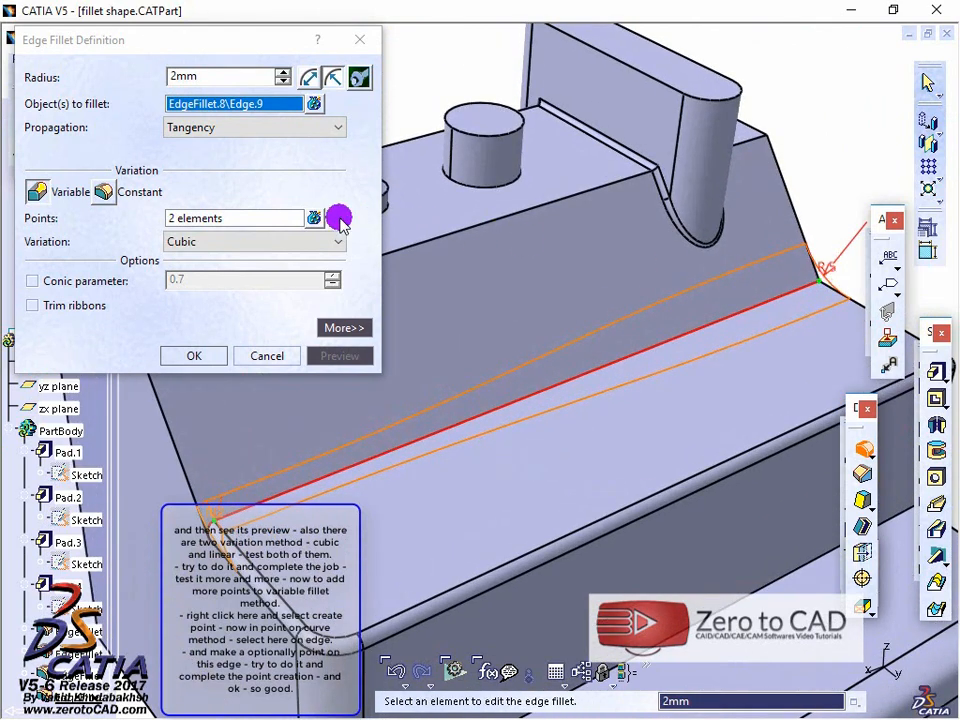
pyautogui.click(214, 242)
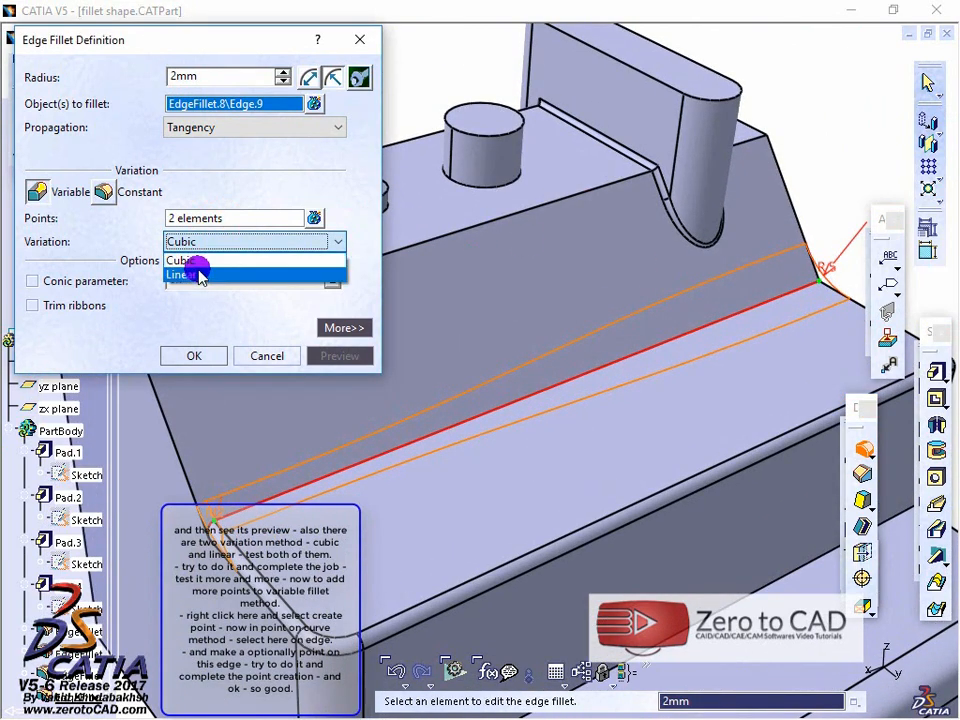
pyautogui.click(189, 274)
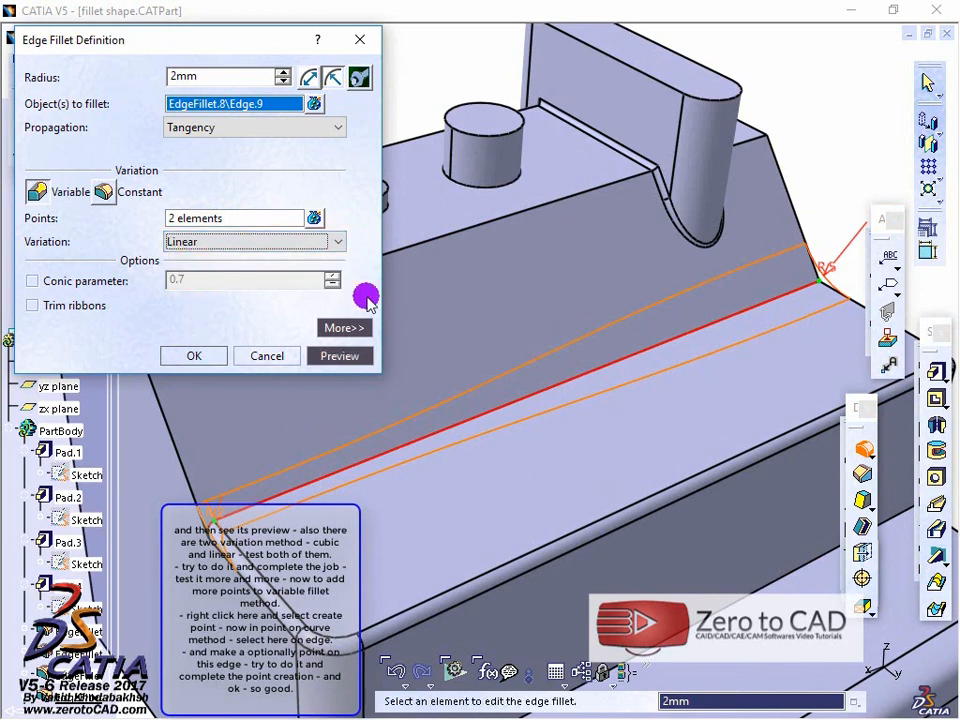
pyautogui.click(330, 356)
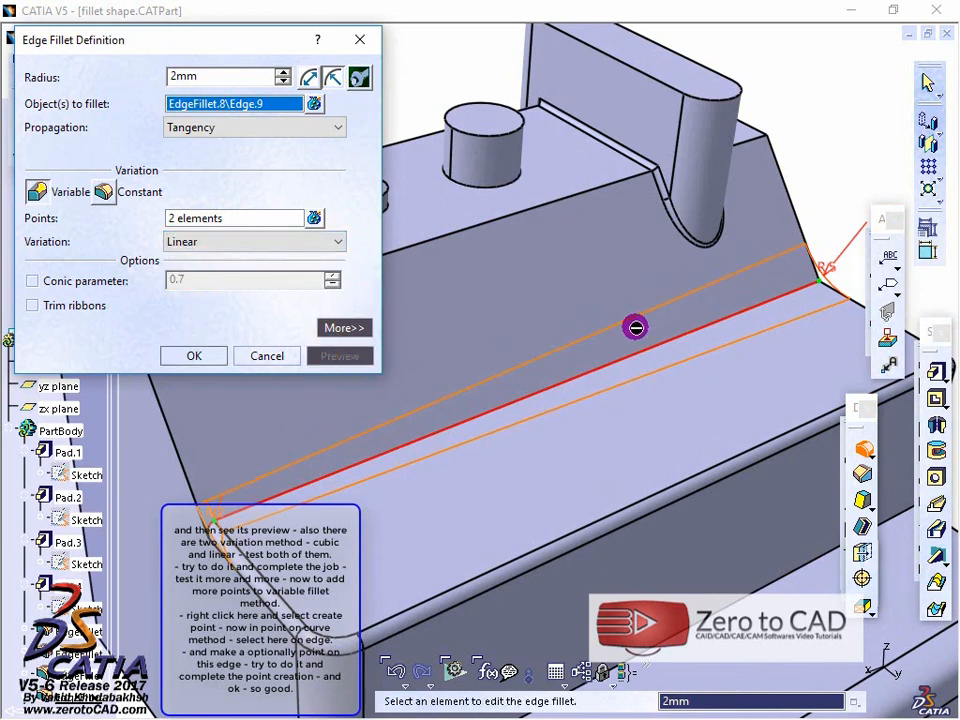
pyautogui.click(256, 241)
pyautogui.click(220, 260)
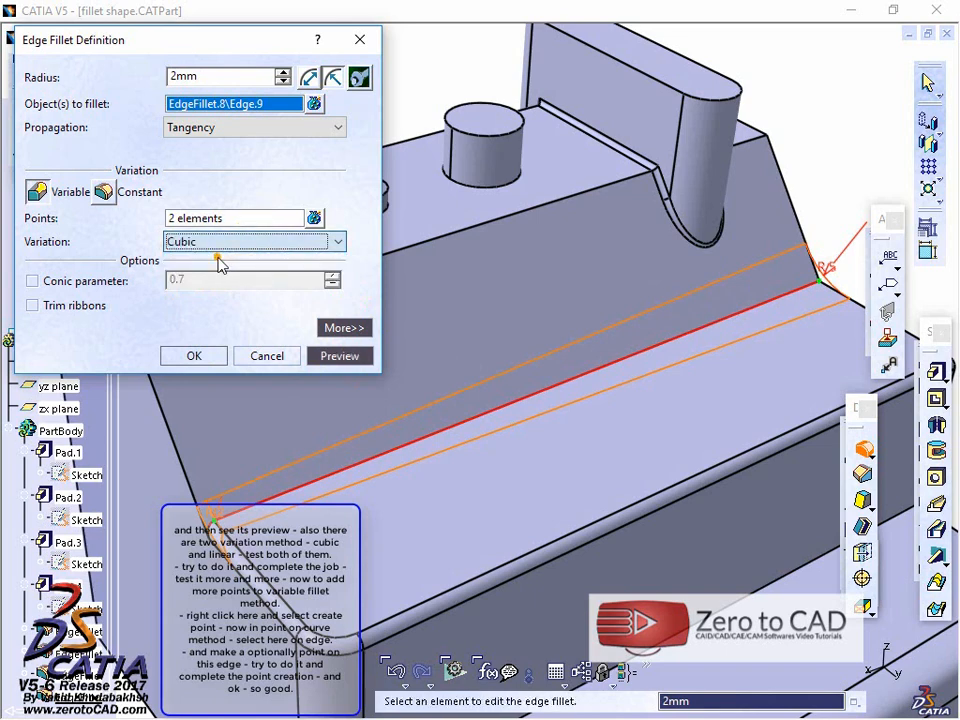
pyautogui.click(330, 356)
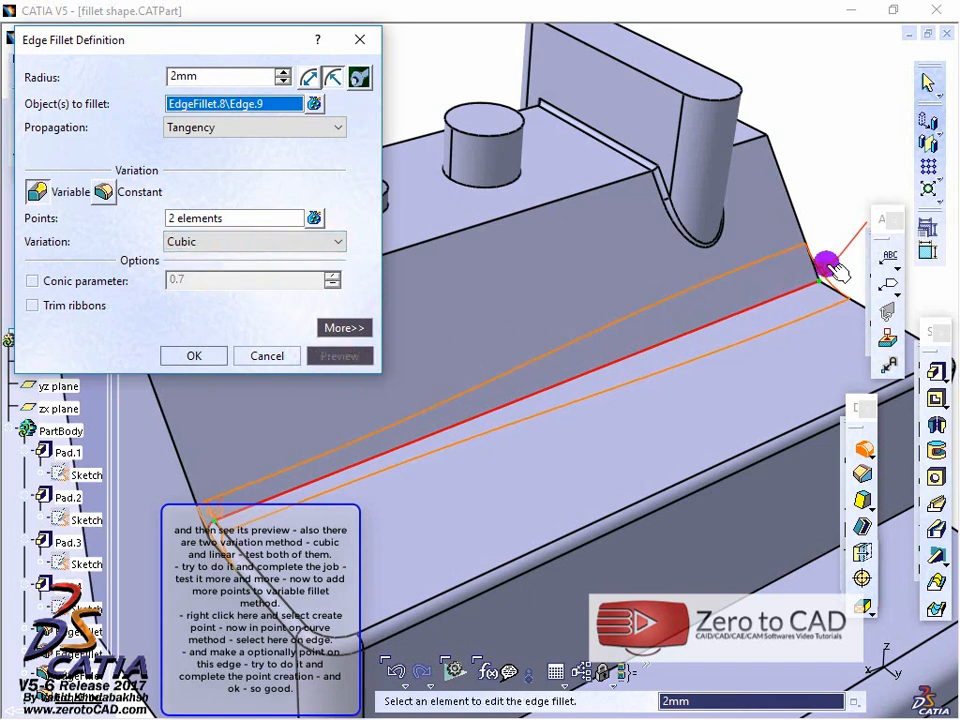
# Set the variable fillet's radius to 8 mm at the edge's far end and preview it.
pyautogui.doubleClick(830, 266)
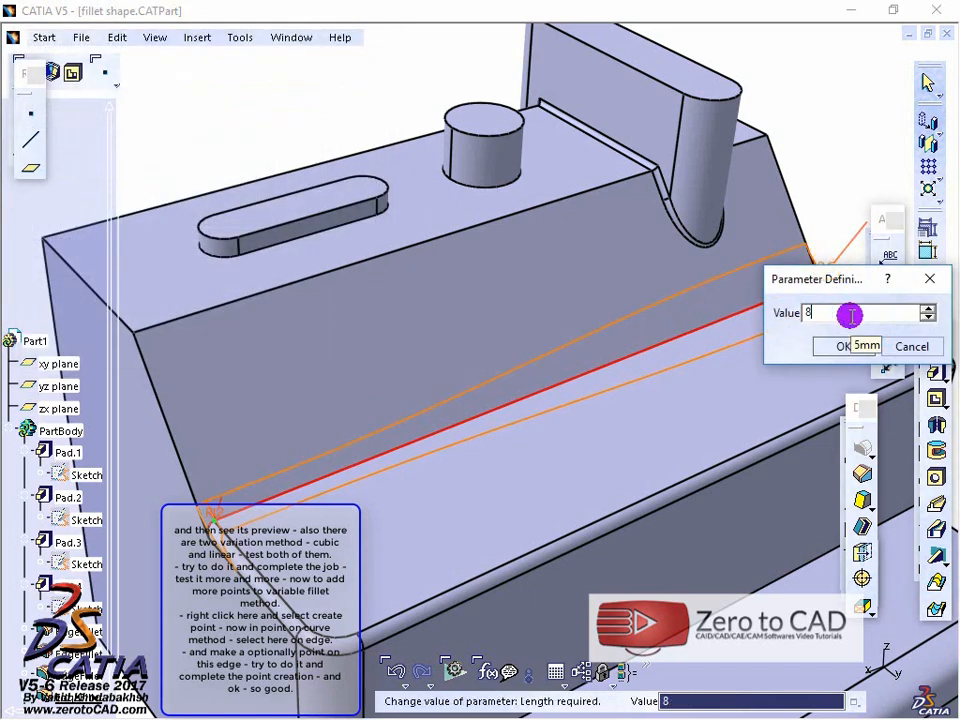
pyautogui.write('8')
pyautogui.click(840, 346)
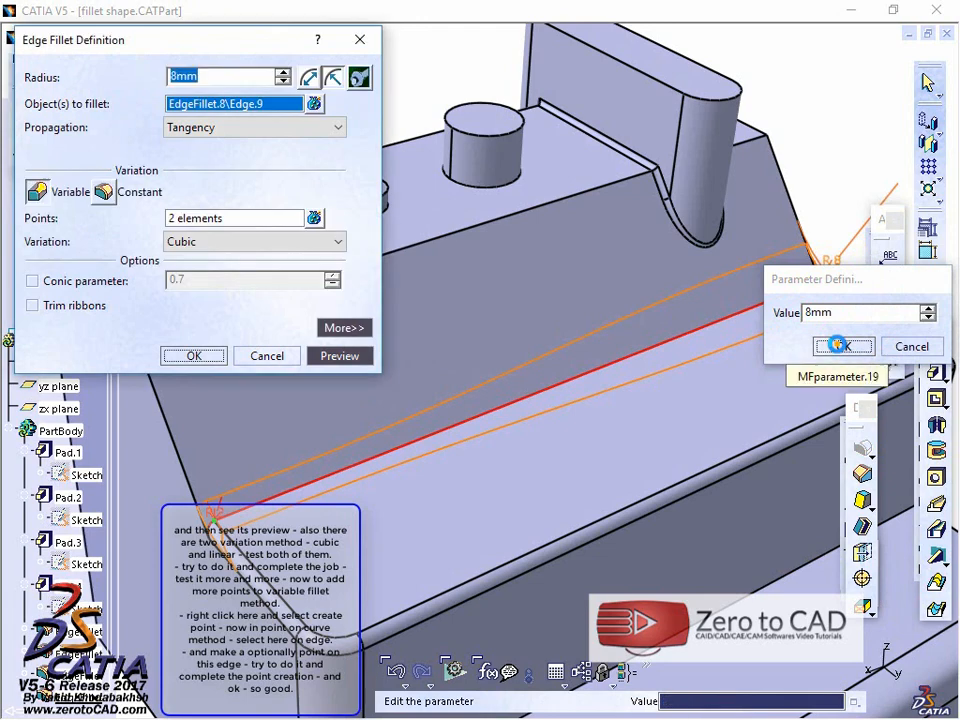
pyautogui.click(340, 357)
pyautogui.moveTo(608, 373); pyautogui.dragTo(594, 377, button='middle')
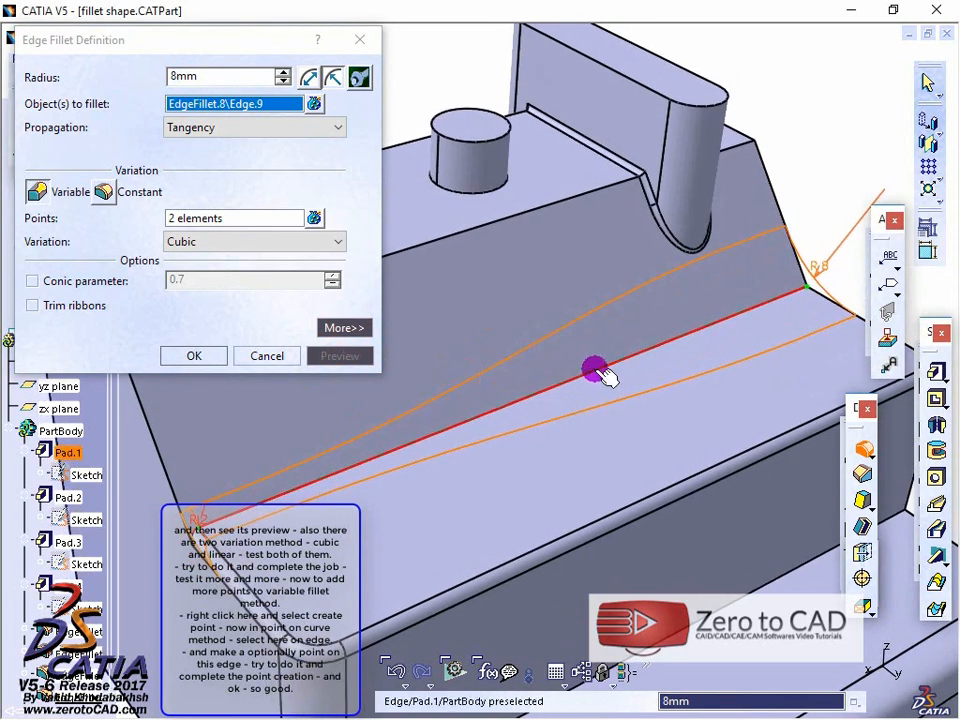
# Create an additional variable-radius point using the On curve type, about 21.5 mm along the filleted edge.
pyautogui.rightClick(213, 222)
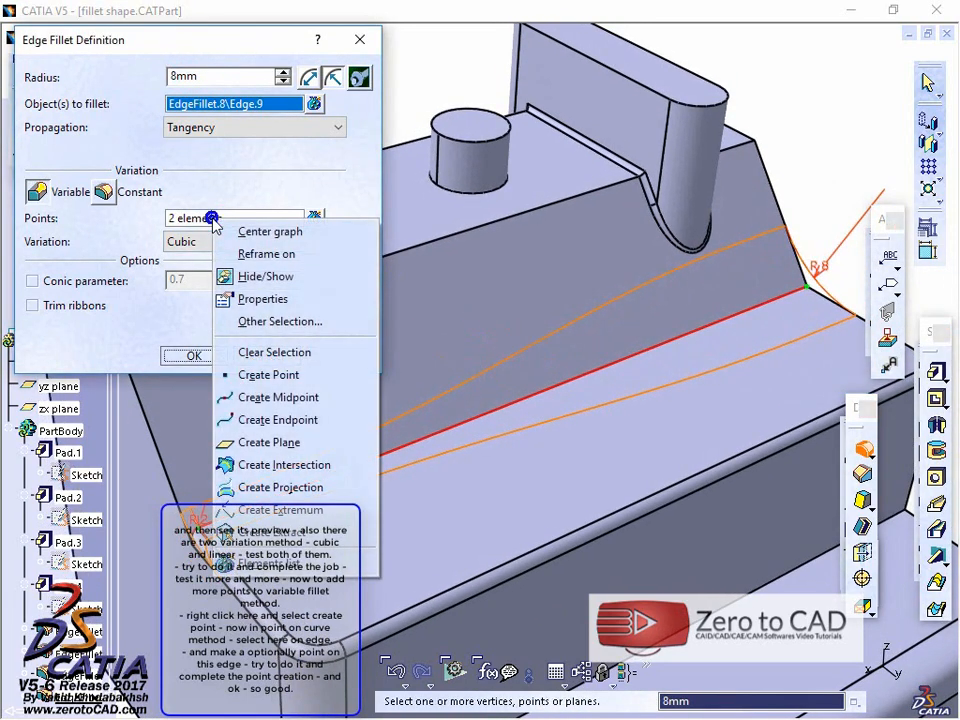
pyautogui.click(270, 375)
pyautogui.click(827, 492)
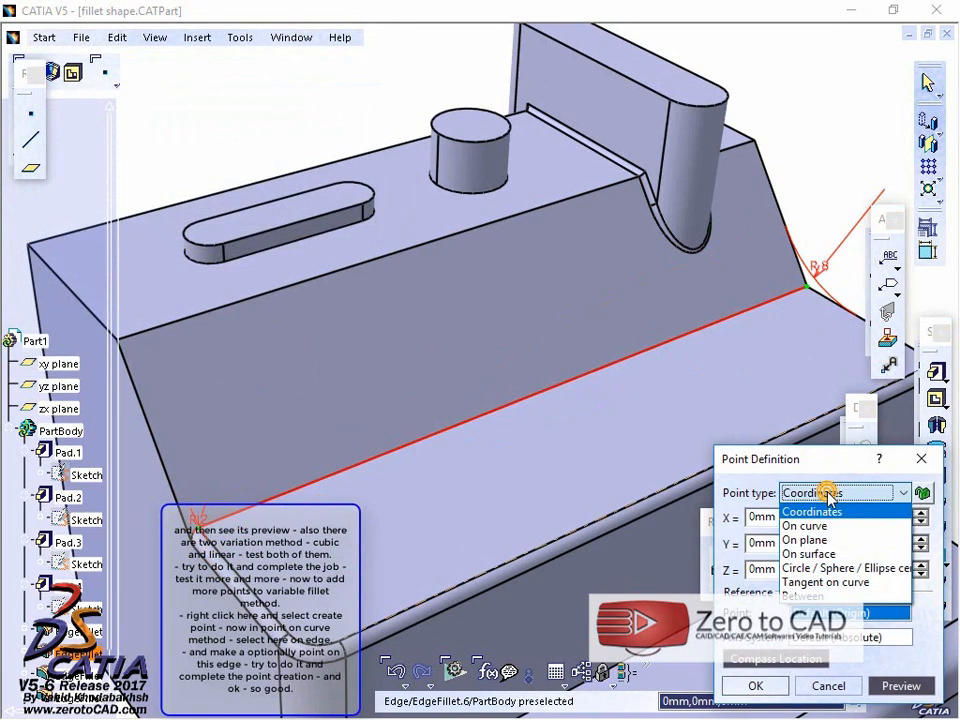
pyautogui.click(800, 525)
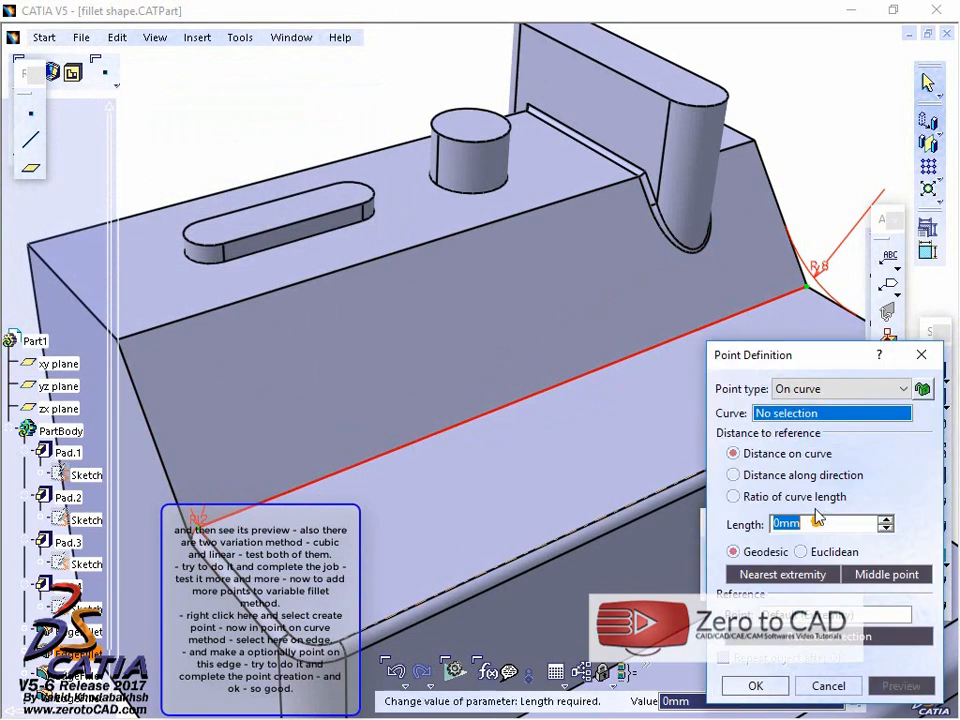
pyautogui.click(517, 413)
pyautogui.click(508, 410)
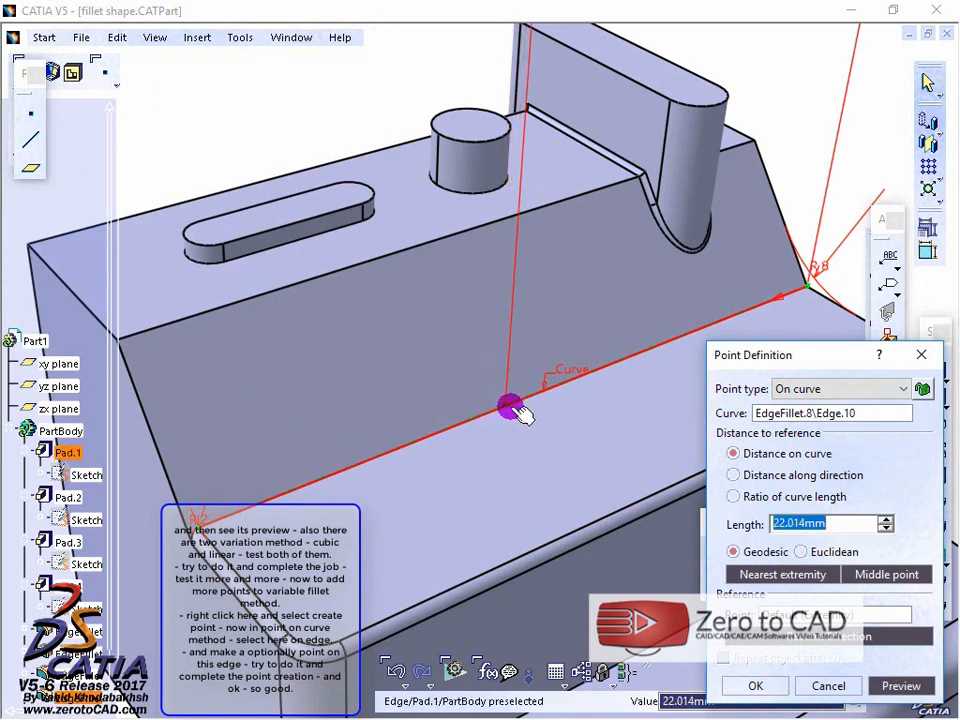
pyautogui.moveTo(517, 409); pyautogui.dragTo(527, 406)
pyautogui.click(523, 403)
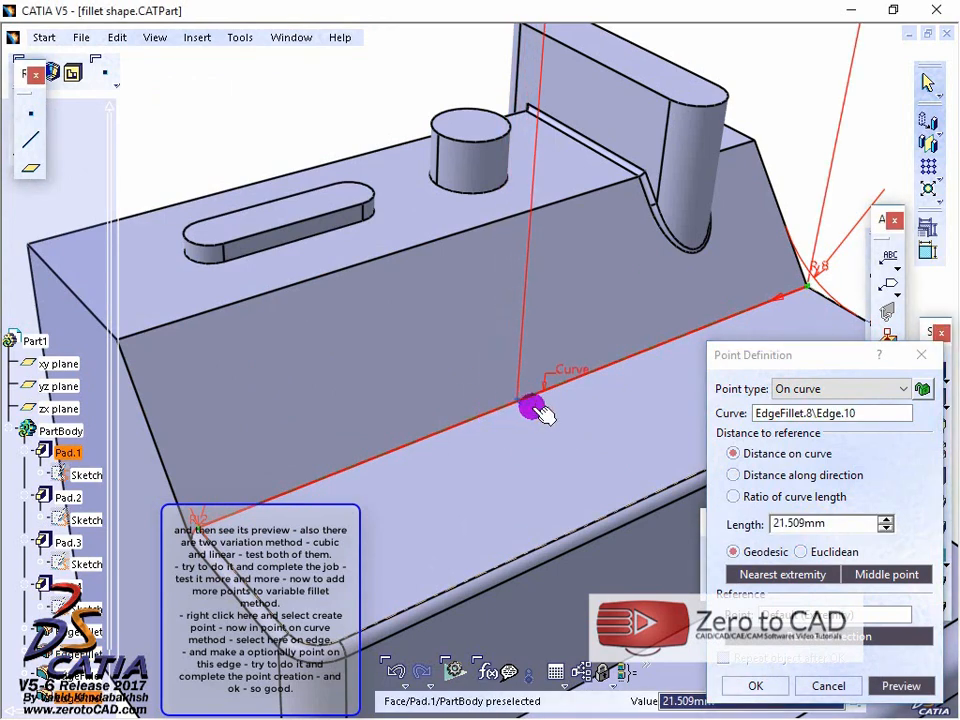
pyautogui.click(766, 685)
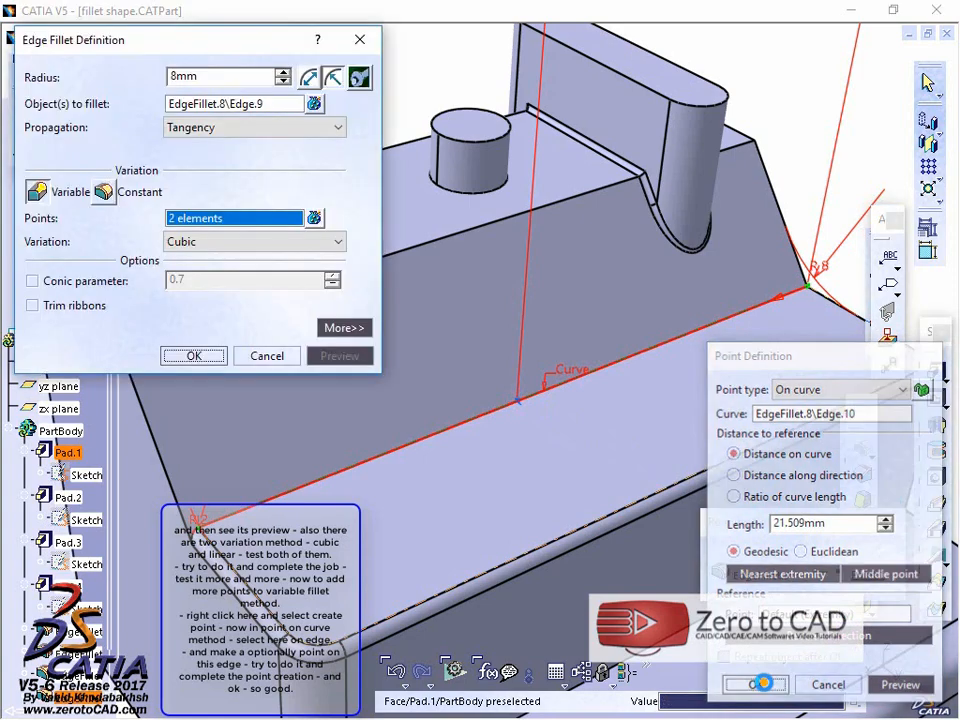
# Accept an 8 mm radius at the added mid-edge point.
pyautogui.moveTo(629, 391); pyautogui.dragTo(542, 418, button='middle')
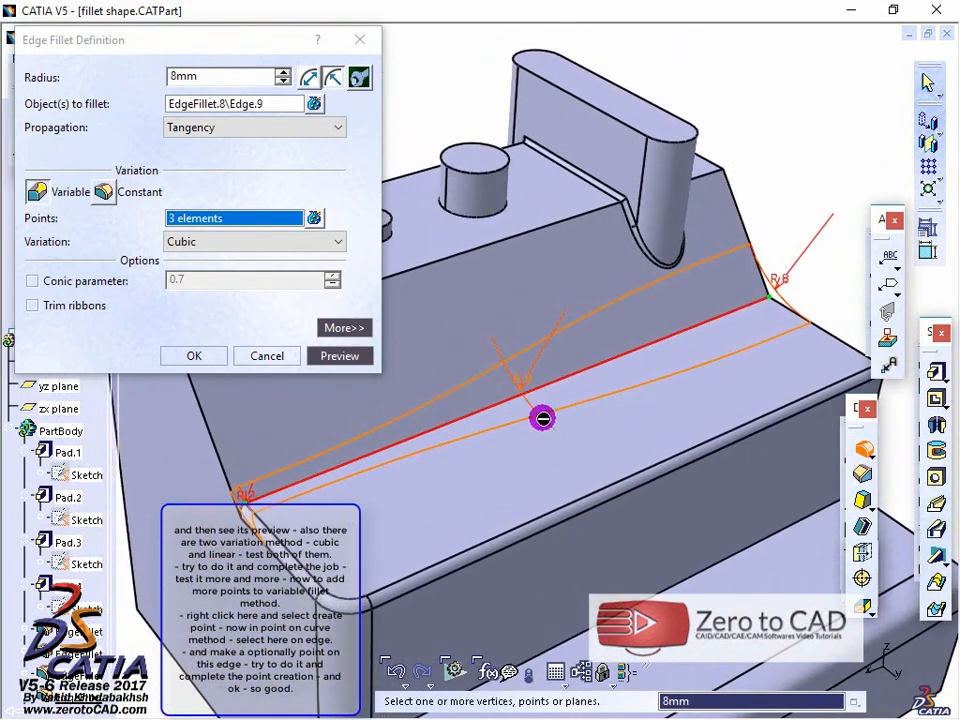
pyautogui.doubleClick(525, 378)
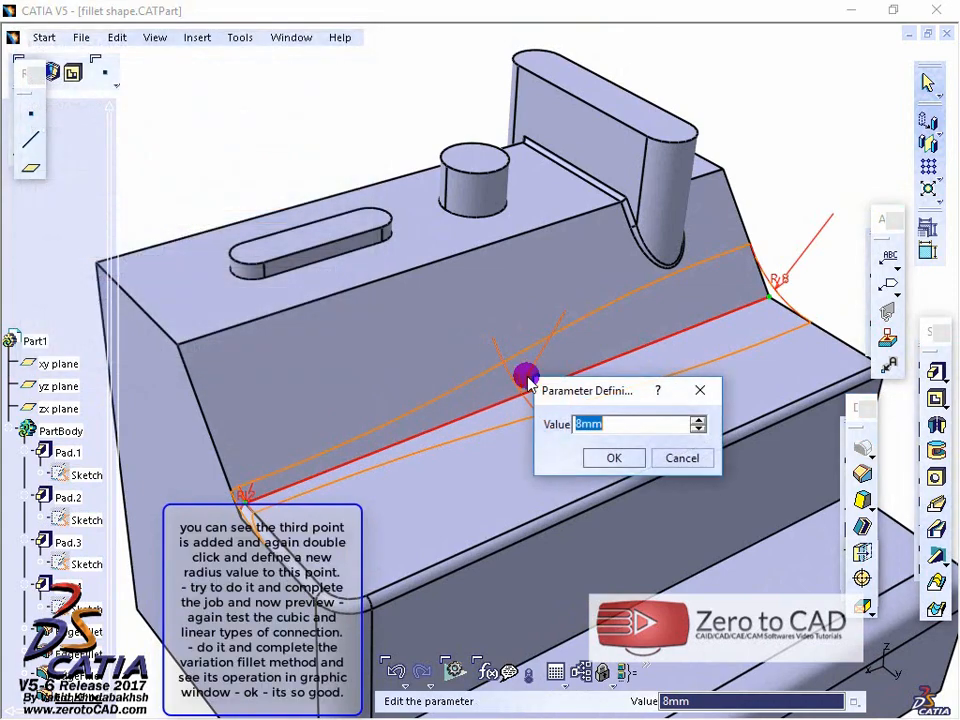
pyautogui.click(616, 457)
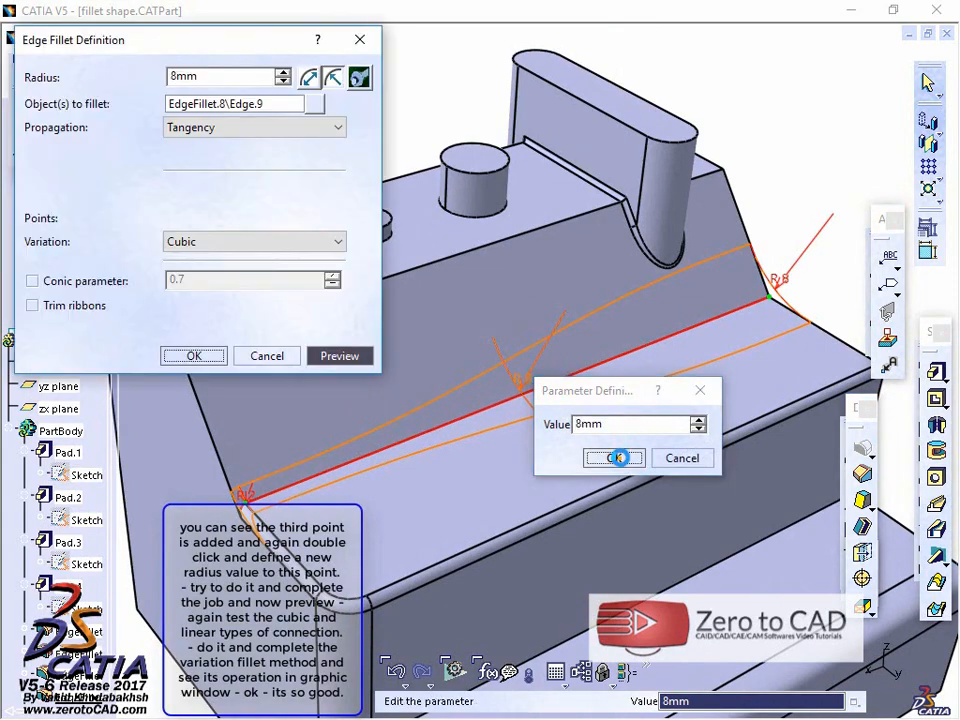
# Set the radius at the edge's far end to 2 mm and preview the three-point variable fillet.
pyautogui.doubleClick(783, 284)
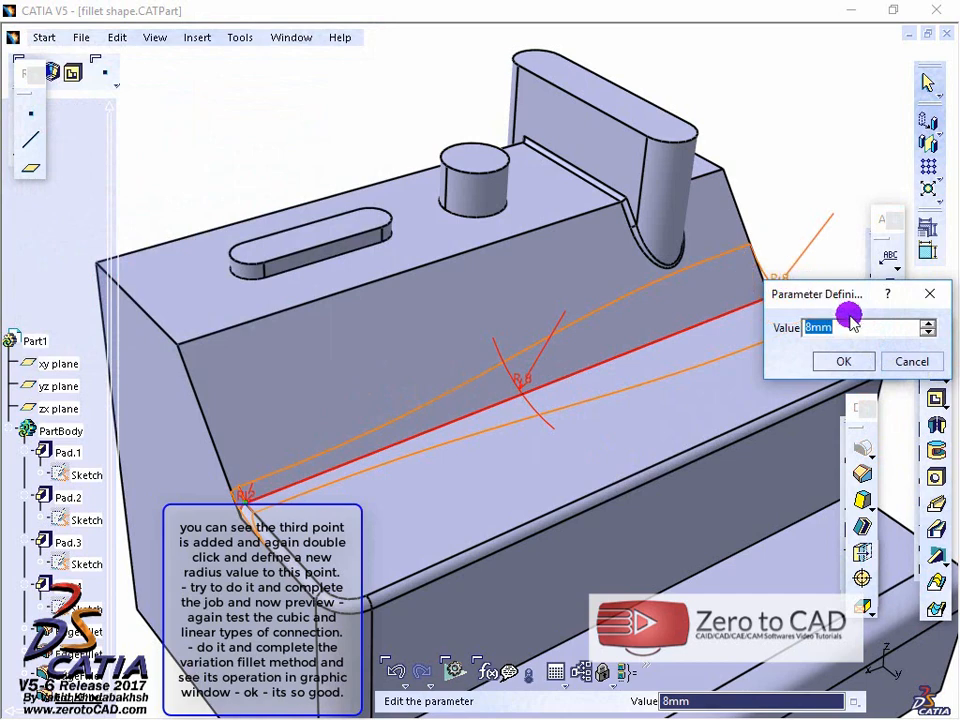
pyautogui.write('2')
pyautogui.click(843, 361)
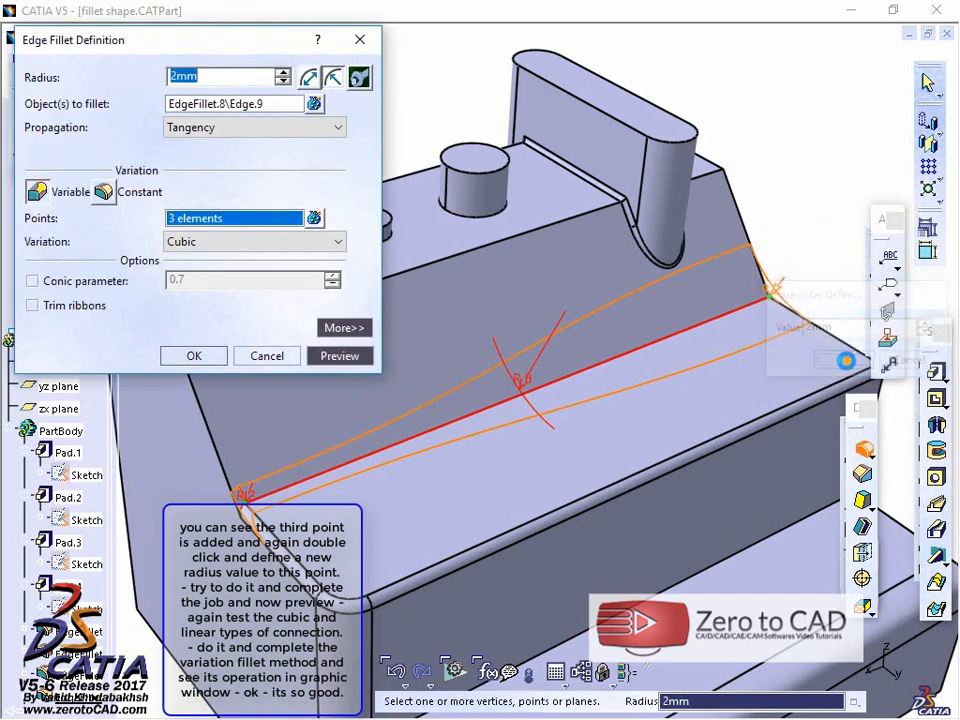
pyautogui.click(343, 358)
pyautogui.moveTo(555, 404); pyautogui.dragTo(600, 377, button='middle')
# Preview the three-point variable fillet with Linear variation.
pyautogui.click(184, 241)
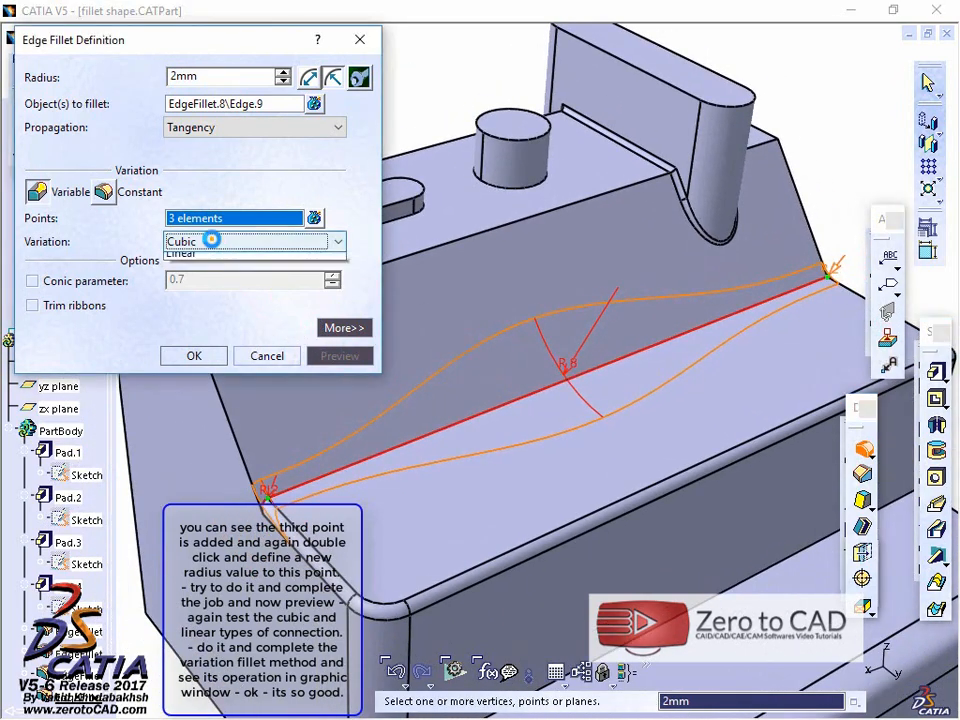
pyautogui.click(173, 272)
pyautogui.click(338, 355)
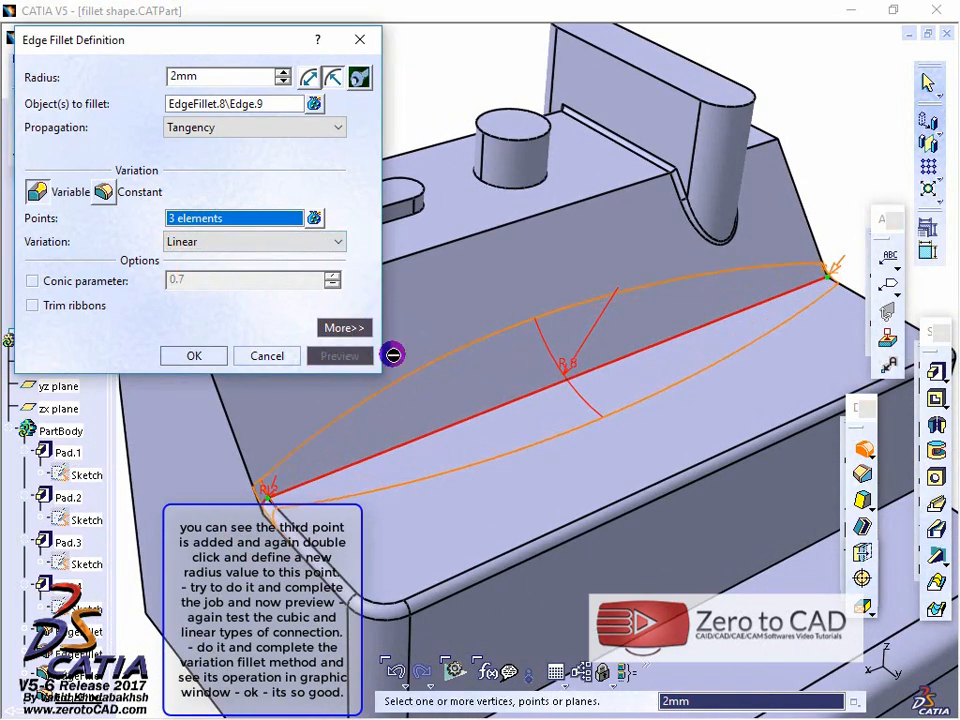
# Return the three-point fillet's variation to Cubic, preview it and complete the fillet.
pyautogui.click(221, 242)
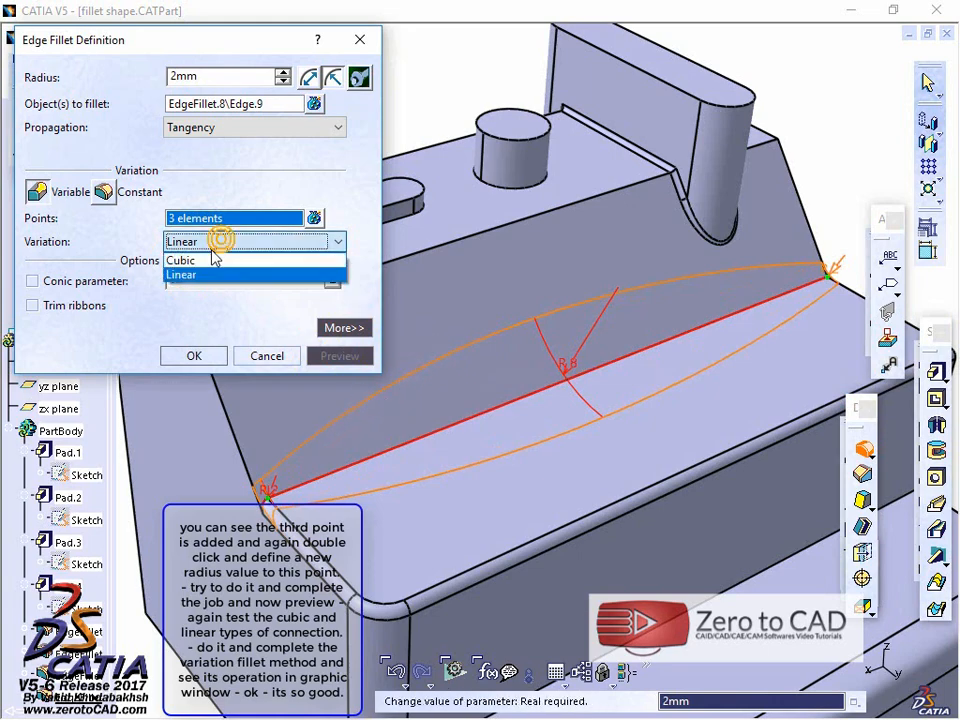
pyautogui.click(205, 256)
pyautogui.click(330, 358)
pyautogui.moveTo(505, 348); pyautogui.dragTo(551, 405, button='middle')
pyautogui.click(194, 355)
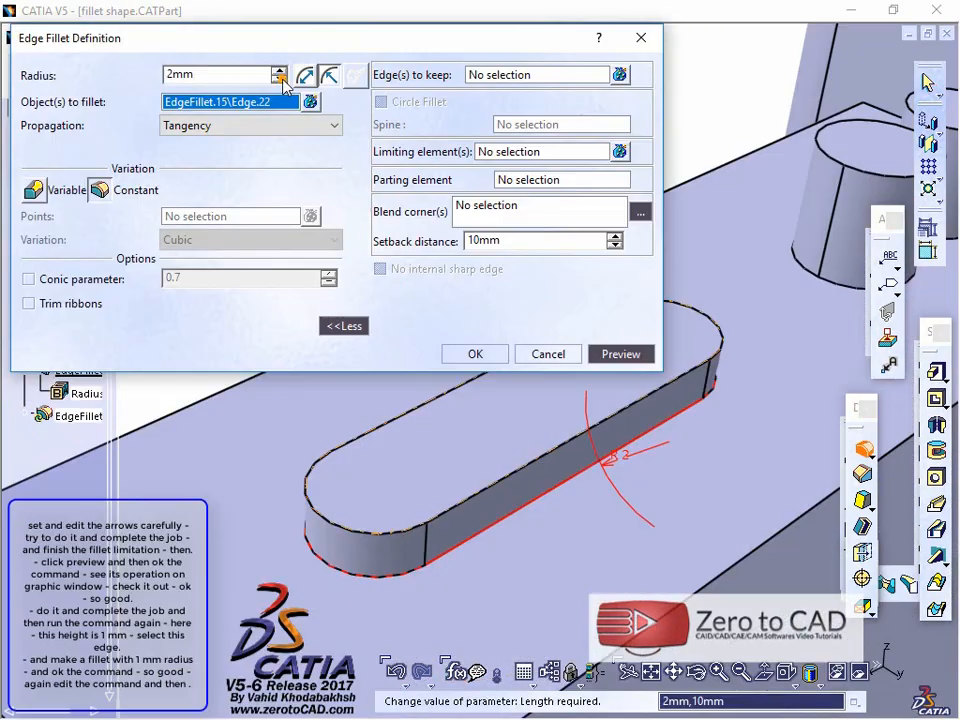
# Fillet the low slot-shaped pad's base edge with a constant 2 mm radius.
pyautogui.click(469, 355)
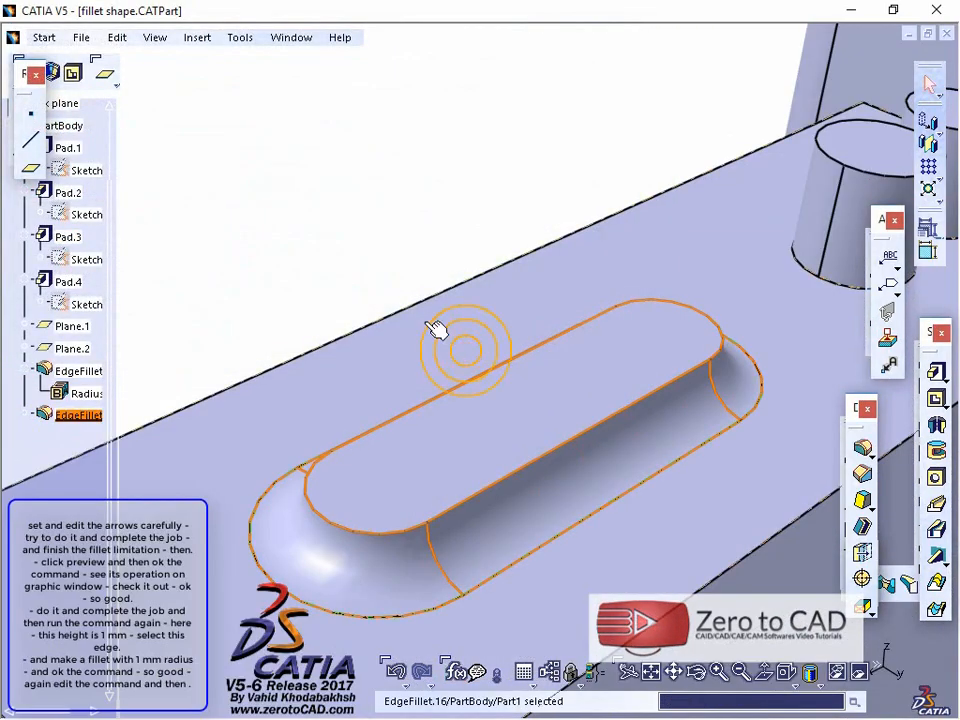
pyautogui.moveTo(478, 328); pyautogui.dragTo(540, 435, button='middle')
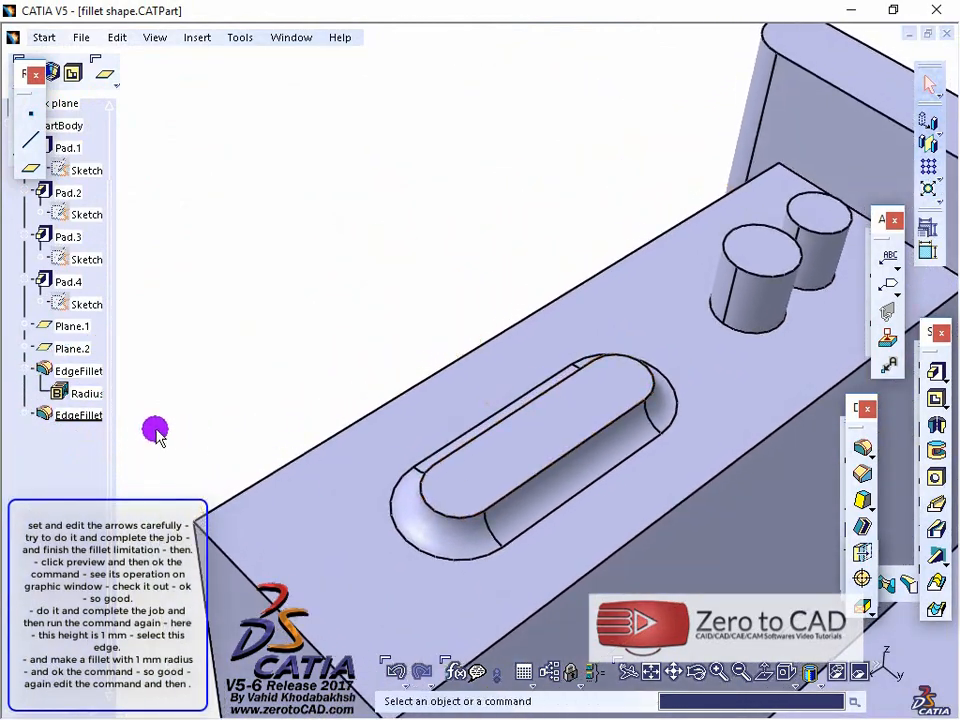
# Increase the low slot pad's base fillet radius to 3 mm, declining to add a keep edge explicitly.
pyautogui.doubleClick(80, 416)
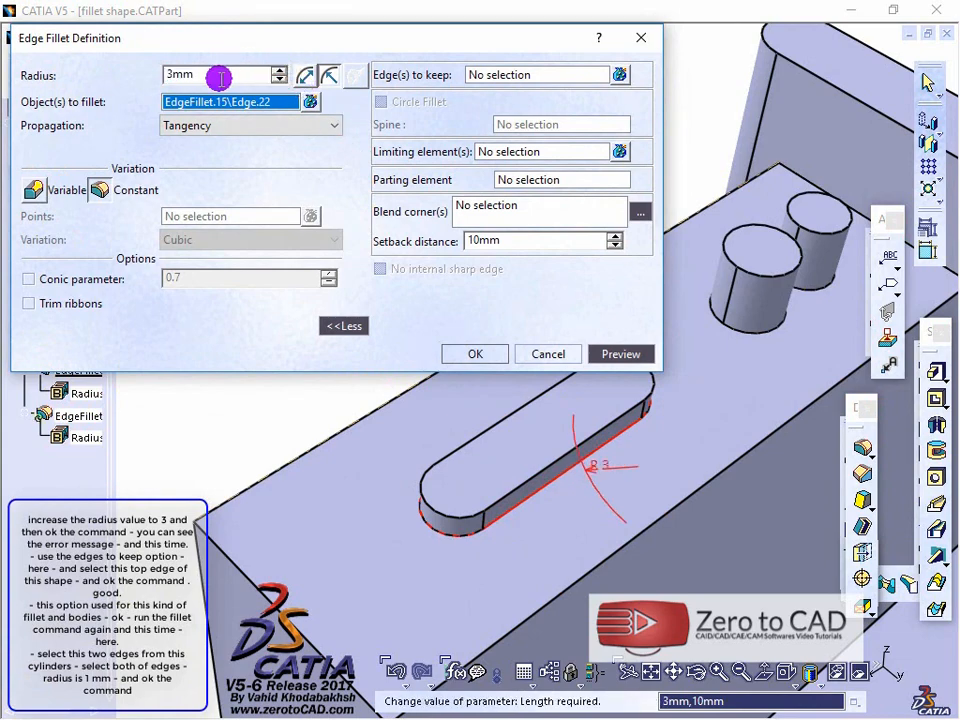
pyautogui.click(495, 354)
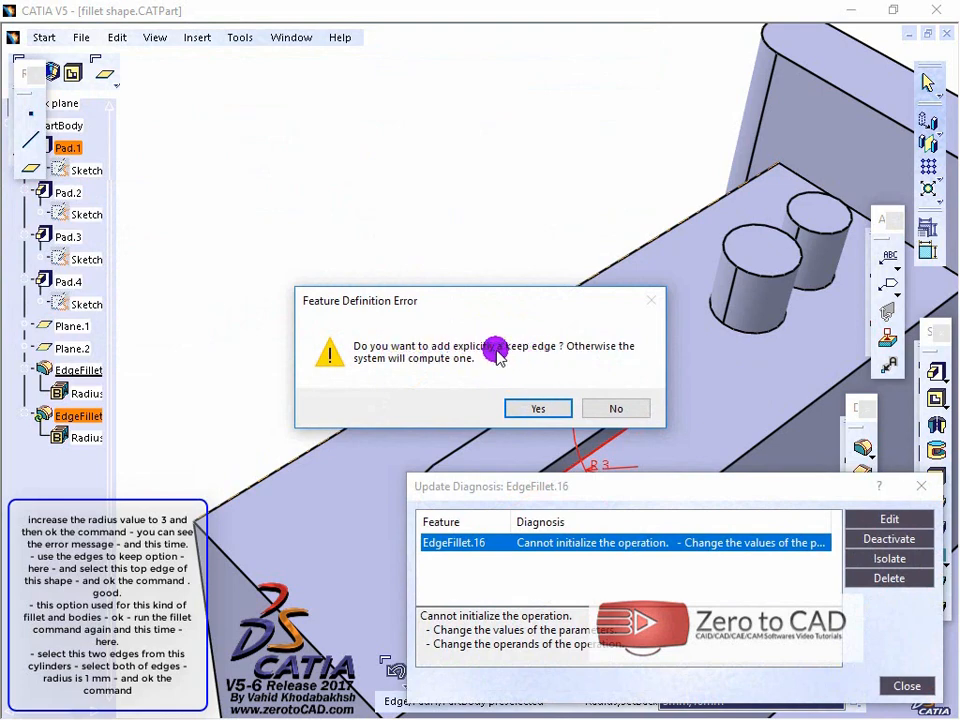
pyautogui.click(615, 409)
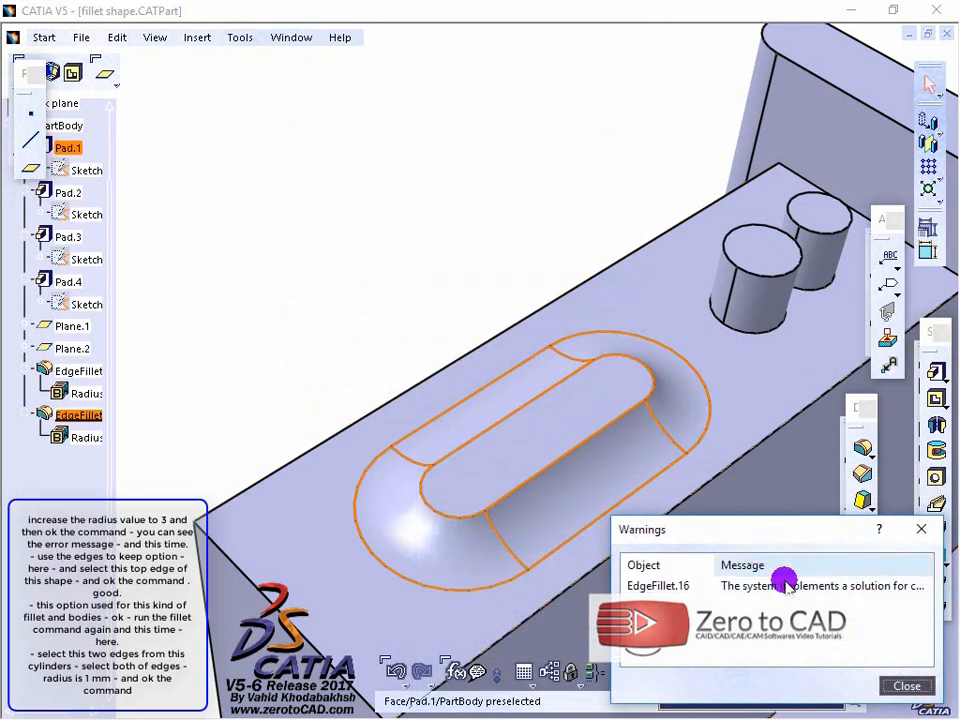
pyautogui.click(904, 684)
pyautogui.click(207, 397)
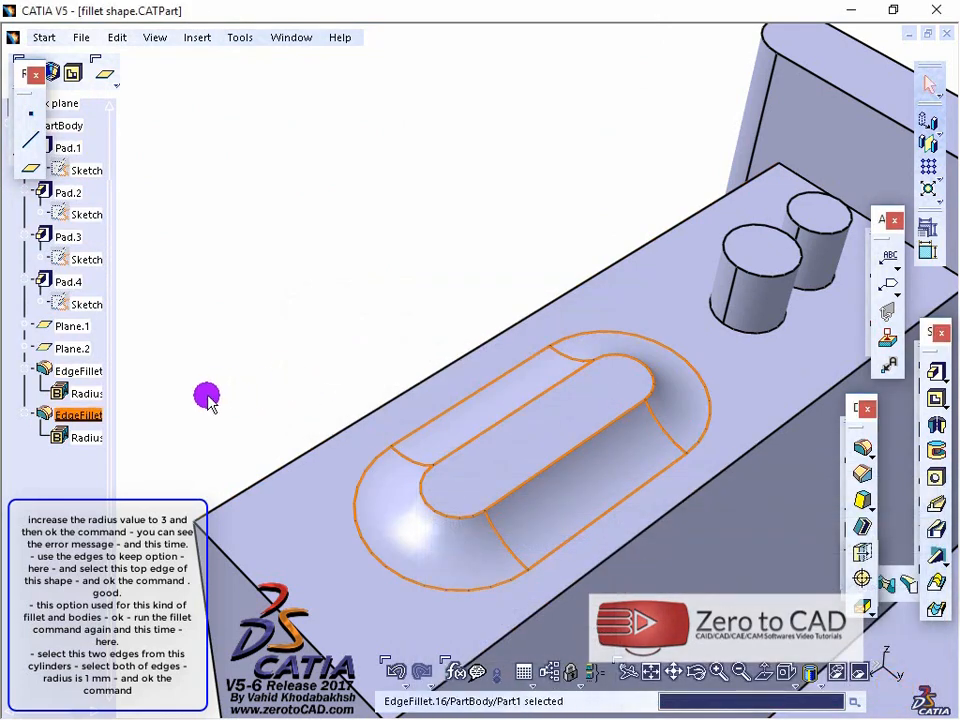
# Edit the low slot pad's 3 mm base fillet, choose the pad's upper edge as the edge to keep, and preview it.
pyautogui.doubleClick(104, 414)
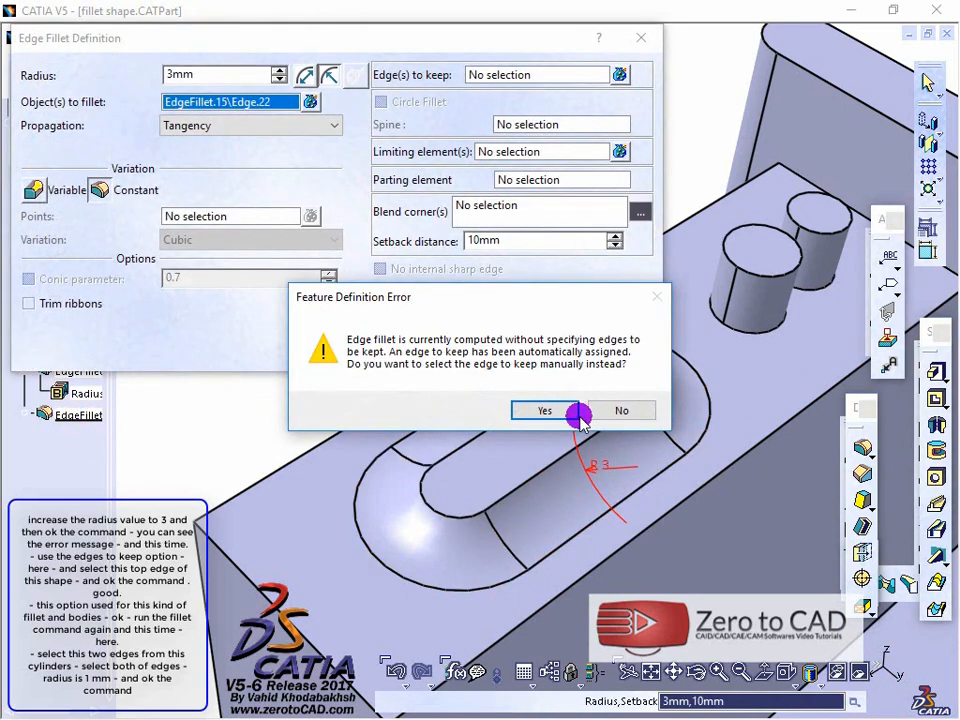
pyautogui.click(572, 409)
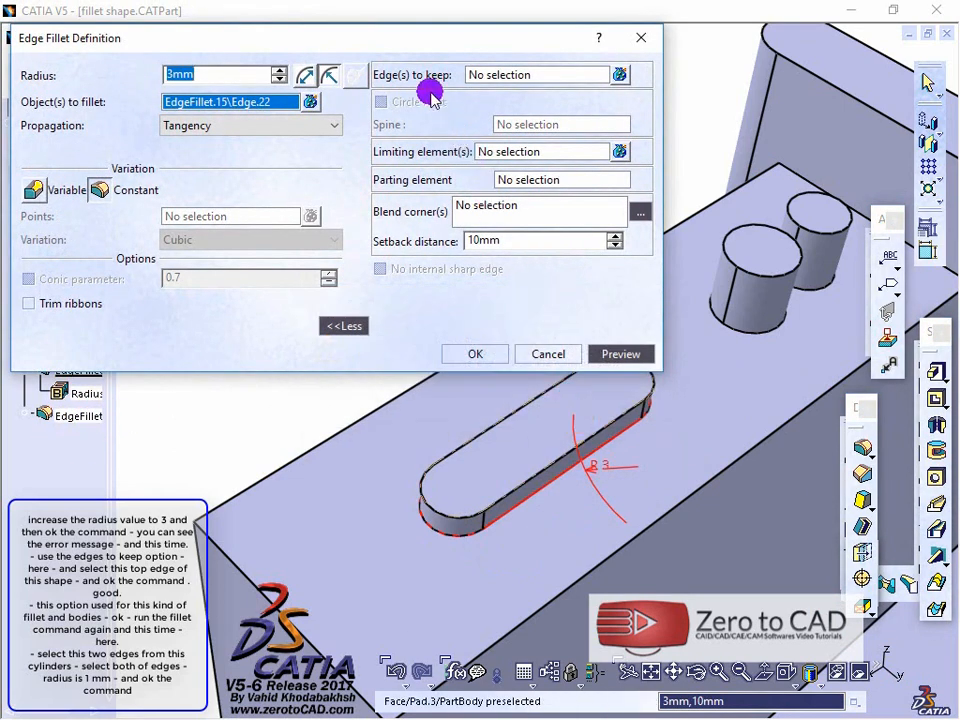
pyautogui.click(496, 74)
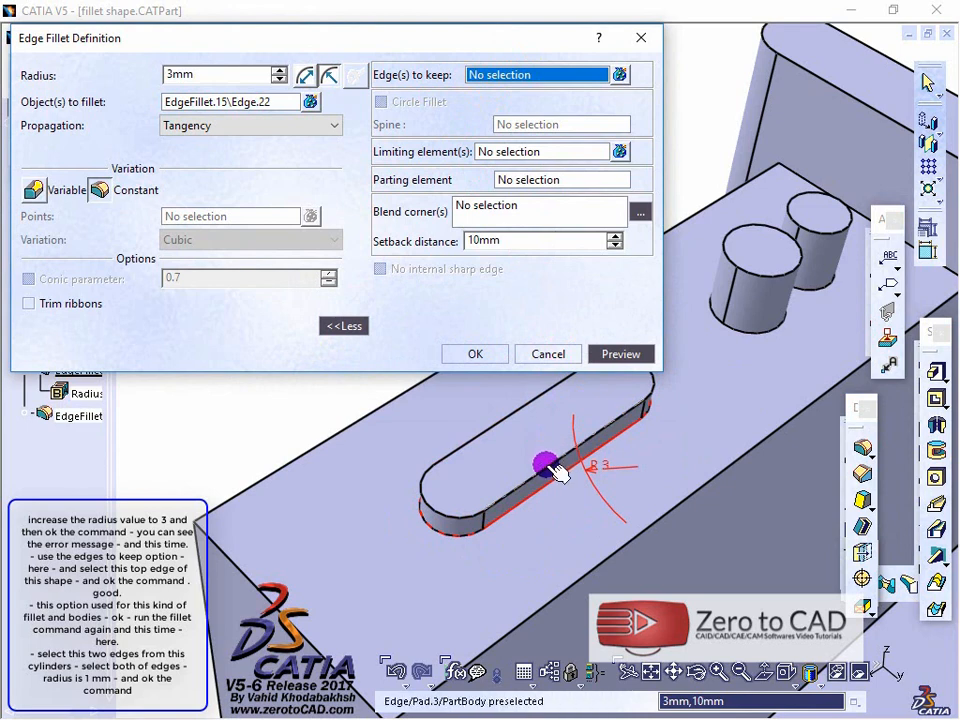
pyautogui.click(550, 463)
pyautogui.click(609, 350)
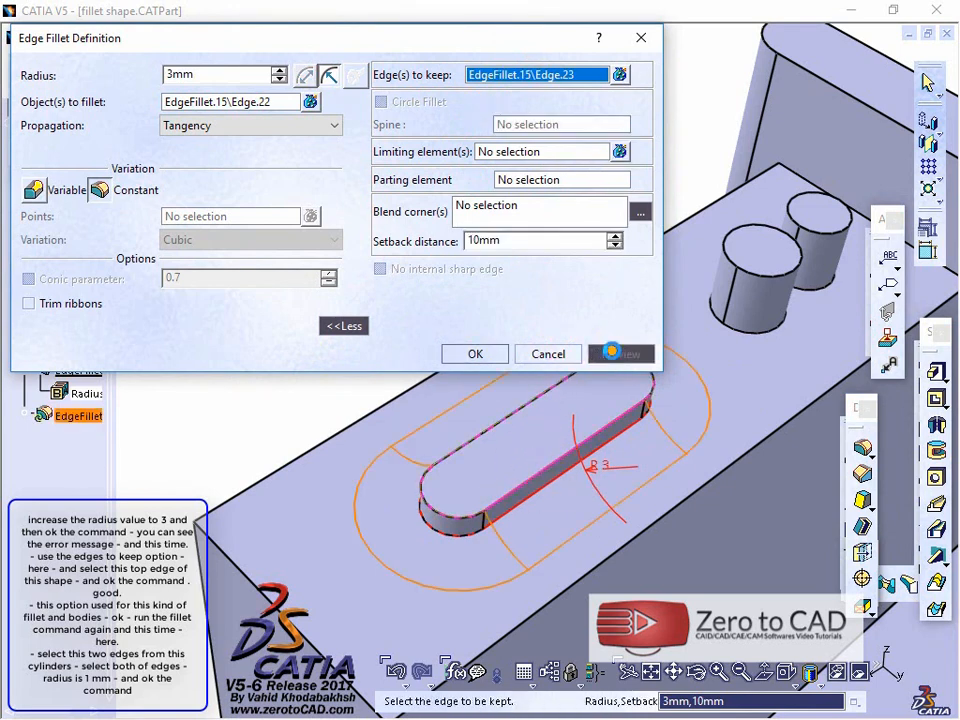
# Increase the low slot pad's fillet radius to 4 mm and on to 5 mm, previewing each, and complete the fillet.
pyautogui.click(284, 70)
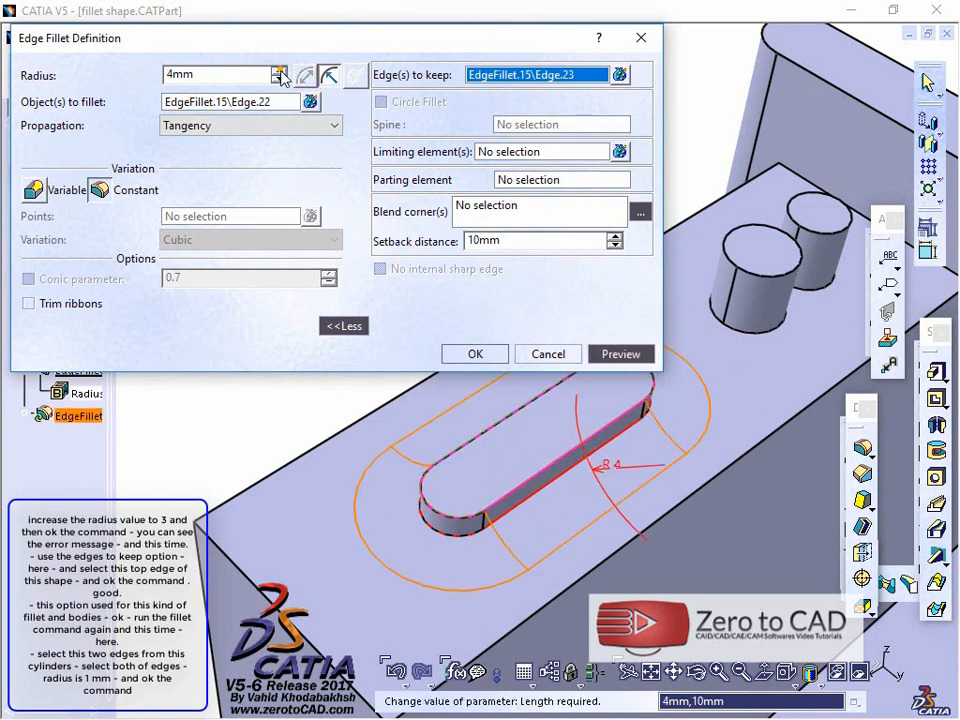
pyautogui.click(594, 355)
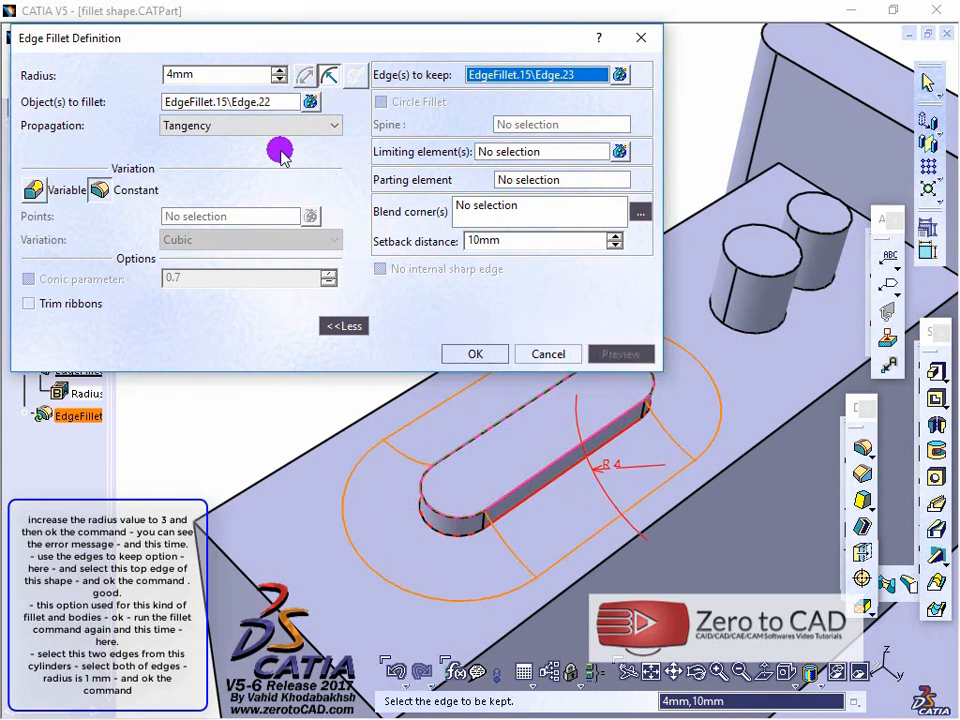
pyautogui.click(279, 70)
pyautogui.click(612, 355)
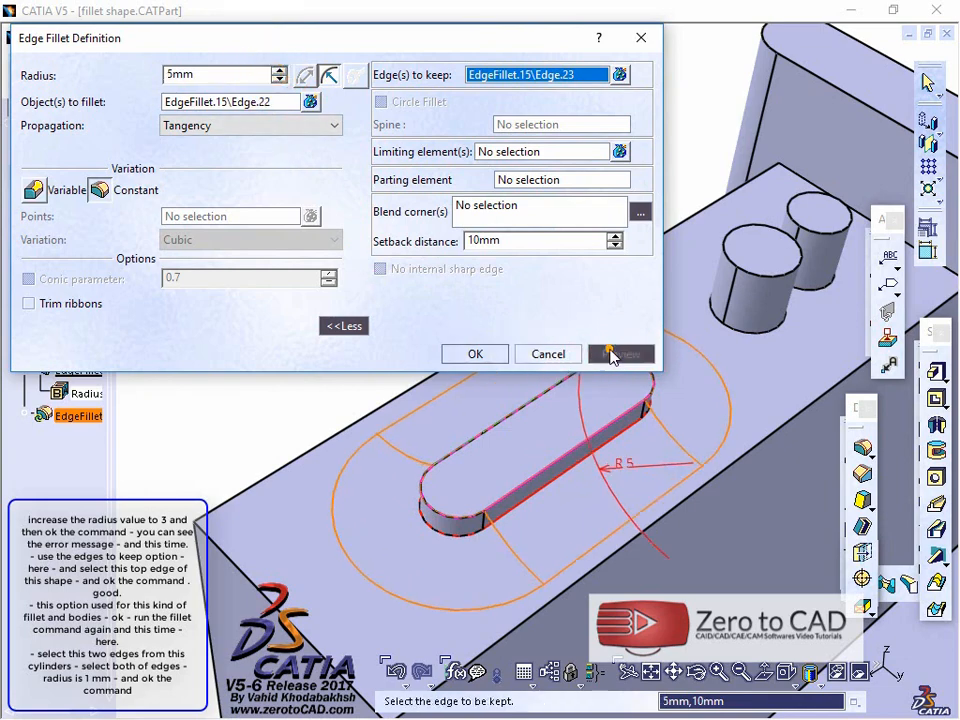
pyautogui.click(512, 350)
# Try to fillet the base edges of both cylinders with a constant 1 mm radius, declining to add a keep edge explicitly.
pyautogui.moveTo(430, 284); pyautogui.dragTo(790, 470, button='middle')
pyautogui.click(858, 446)
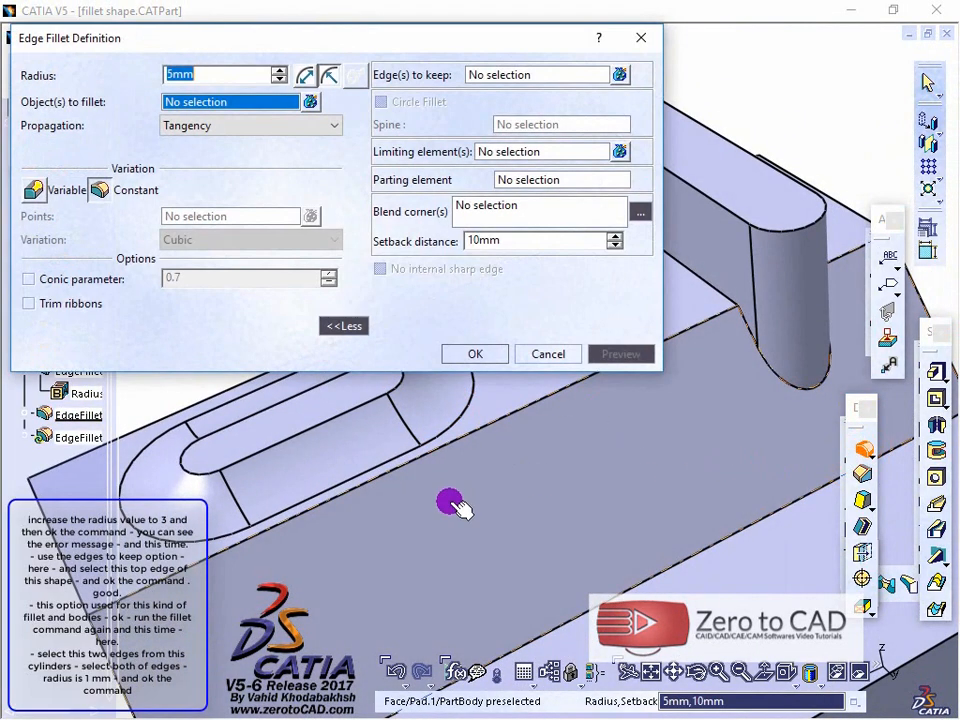
pyautogui.moveTo(450, 501); pyautogui.dragTo(583, 519, button='middle')
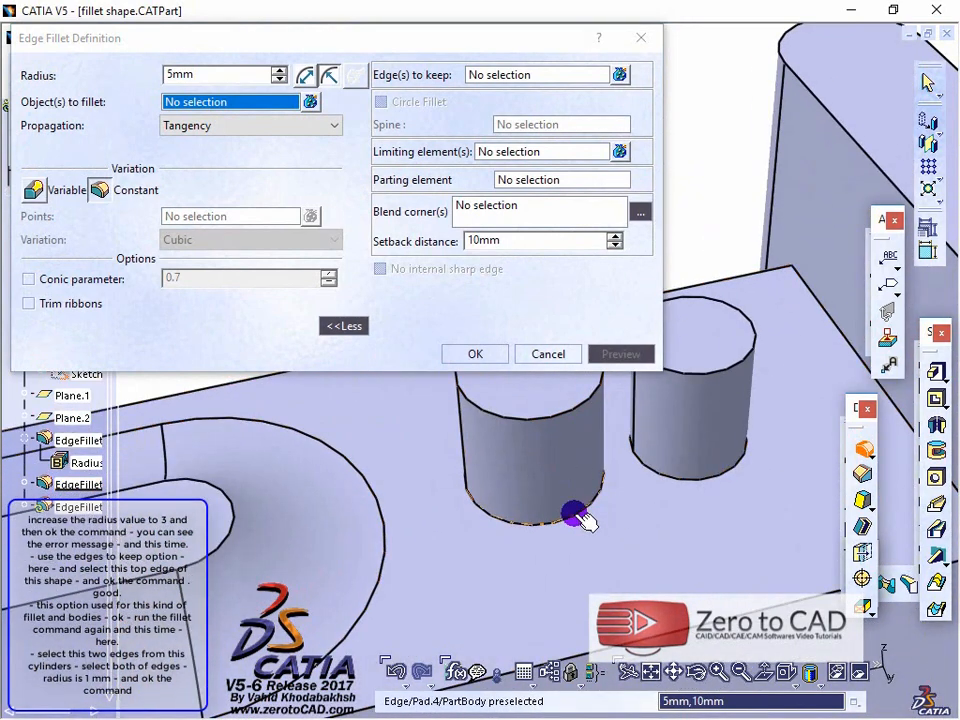
pyautogui.click(579, 514)
pyautogui.click(695, 478)
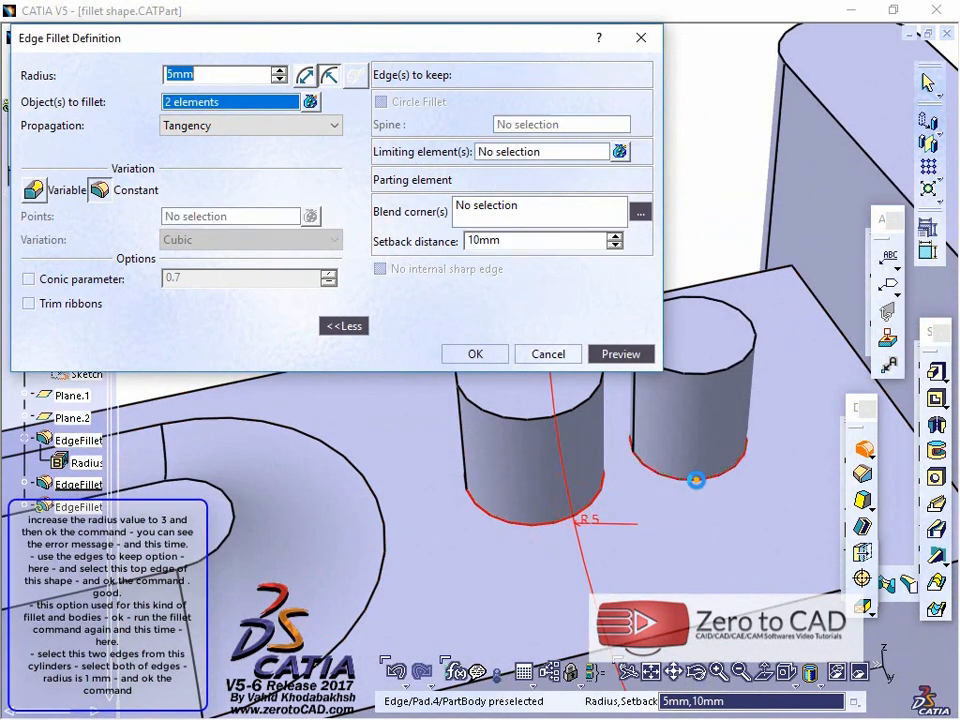
pyautogui.click(280, 80)
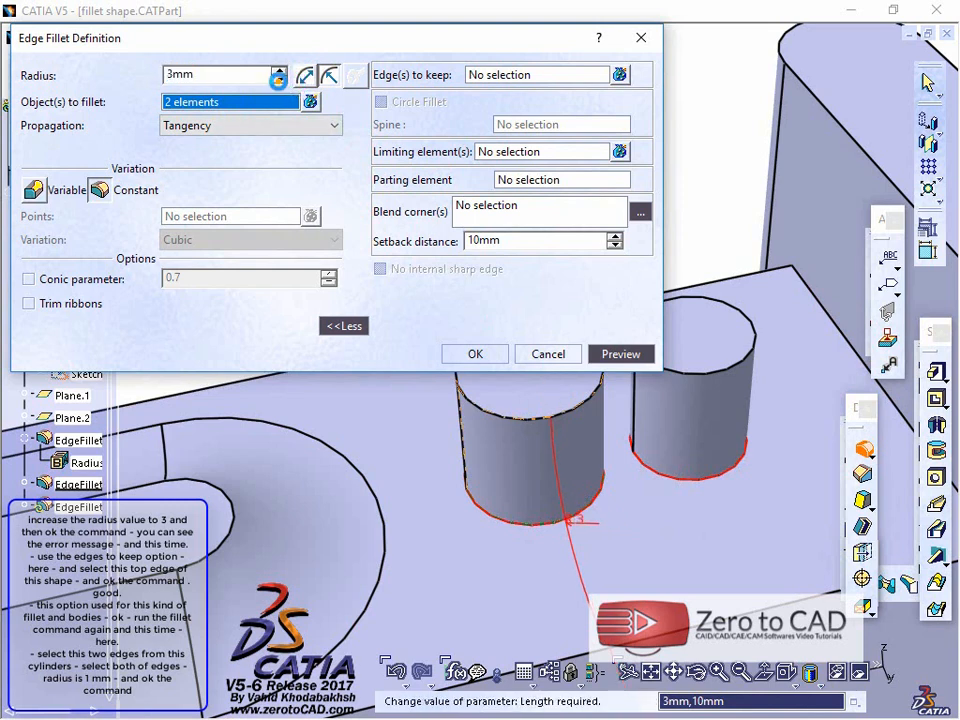
pyautogui.click(477, 353)
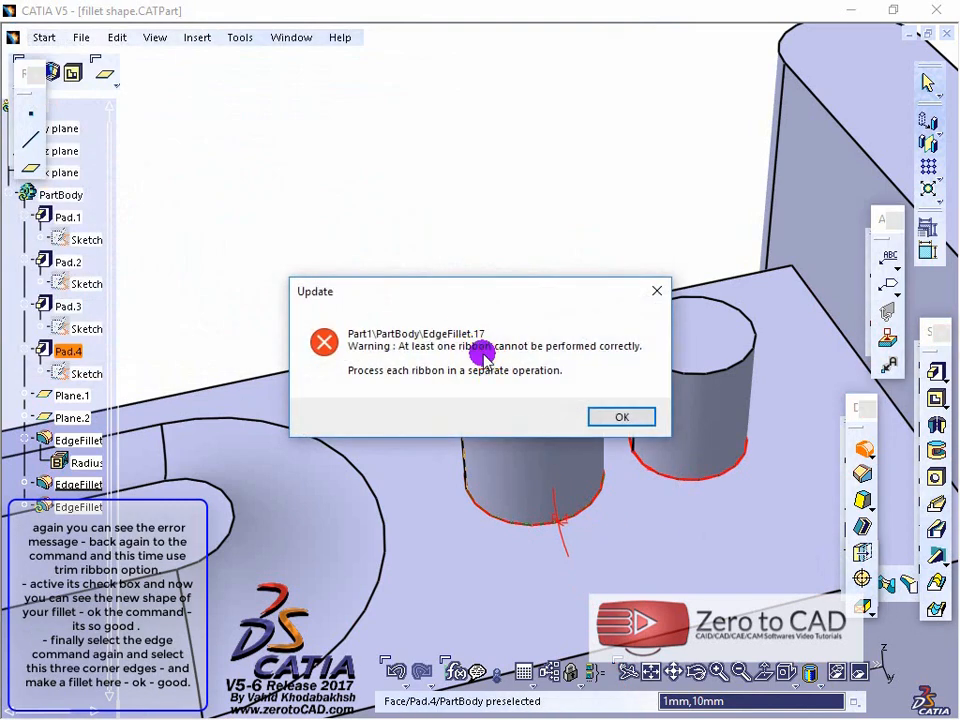
pyautogui.moveTo(441, 293); pyautogui.dragTo(468, 285)
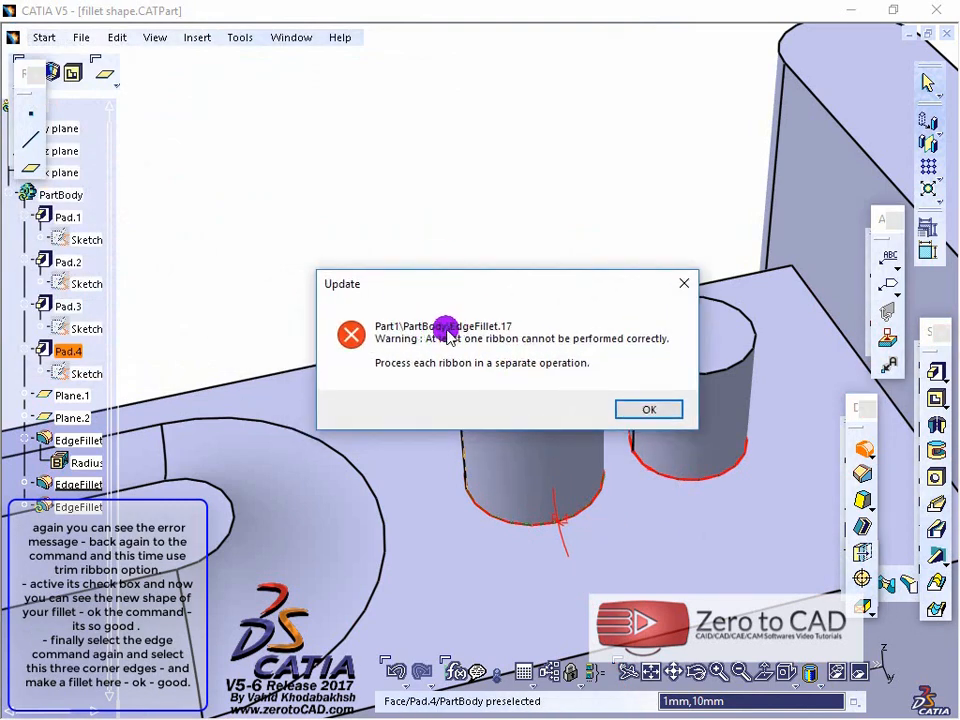
pyautogui.click(647, 411)
pyautogui.click(613, 407)
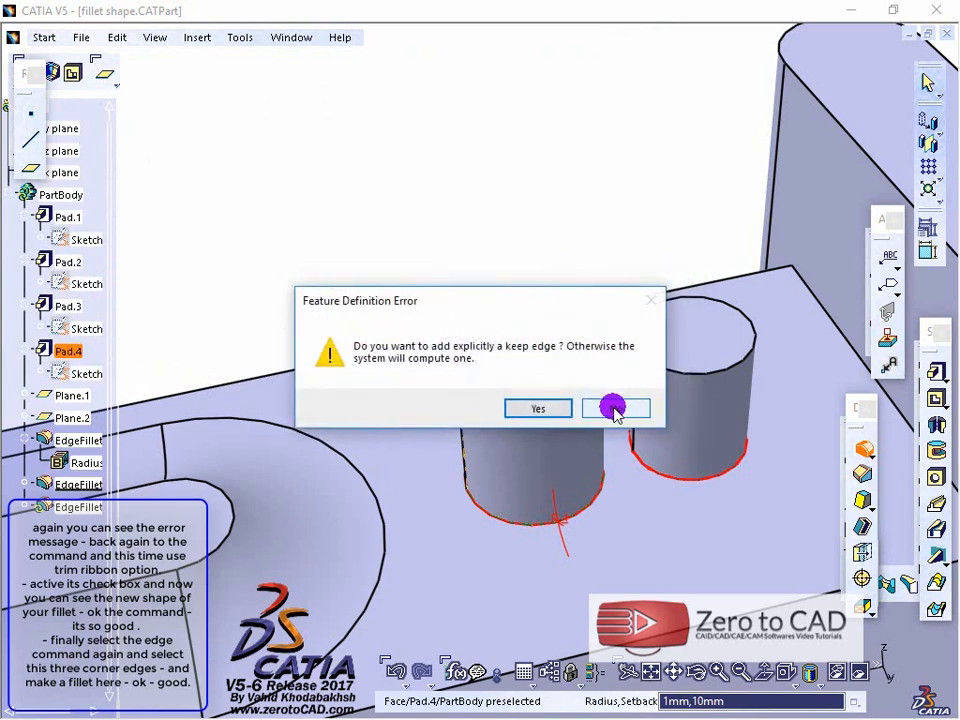
pyautogui.click(612, 415)
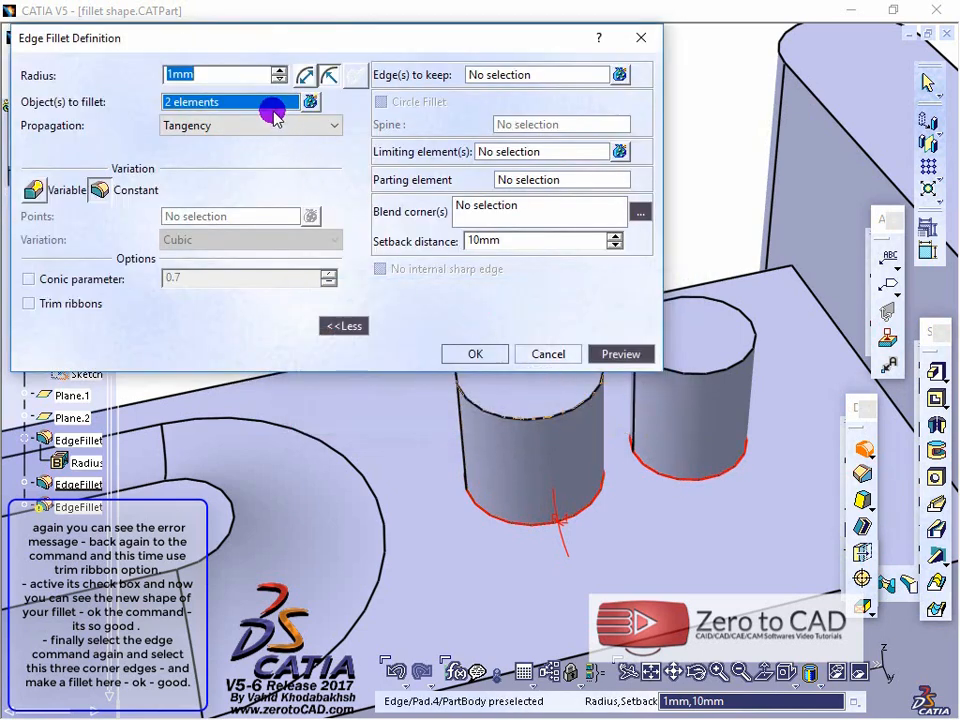
# Enable Trim ribbons for the two cylinders' base fillet, preview it and complete the fillet.
pyautogui.click(29, 305)
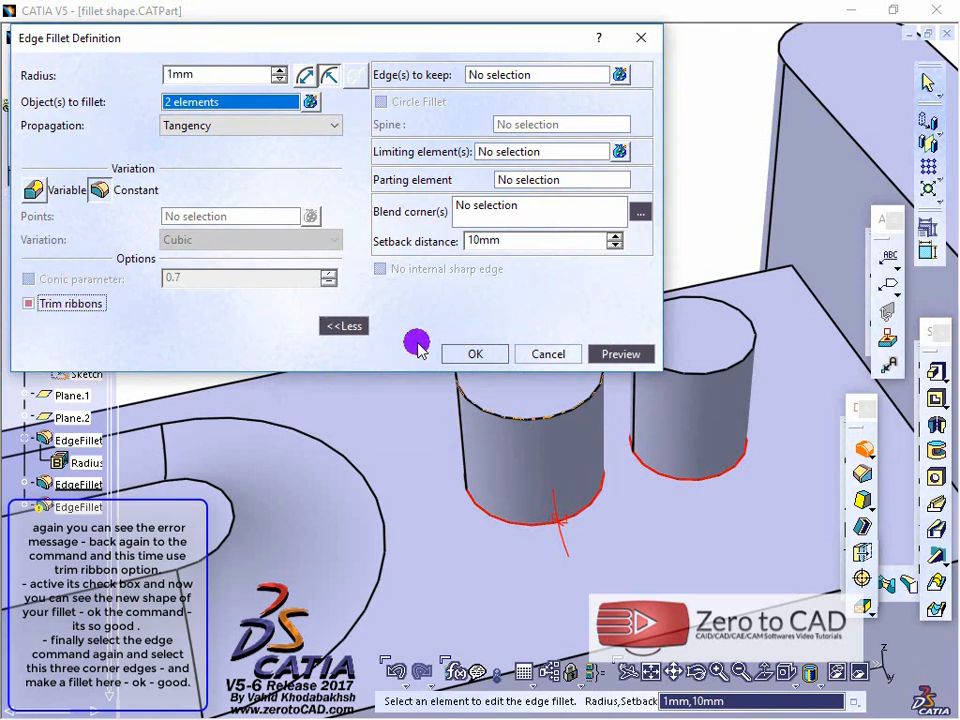
pyautogui.click(617, 355)
pyautogui.click(476, 354)
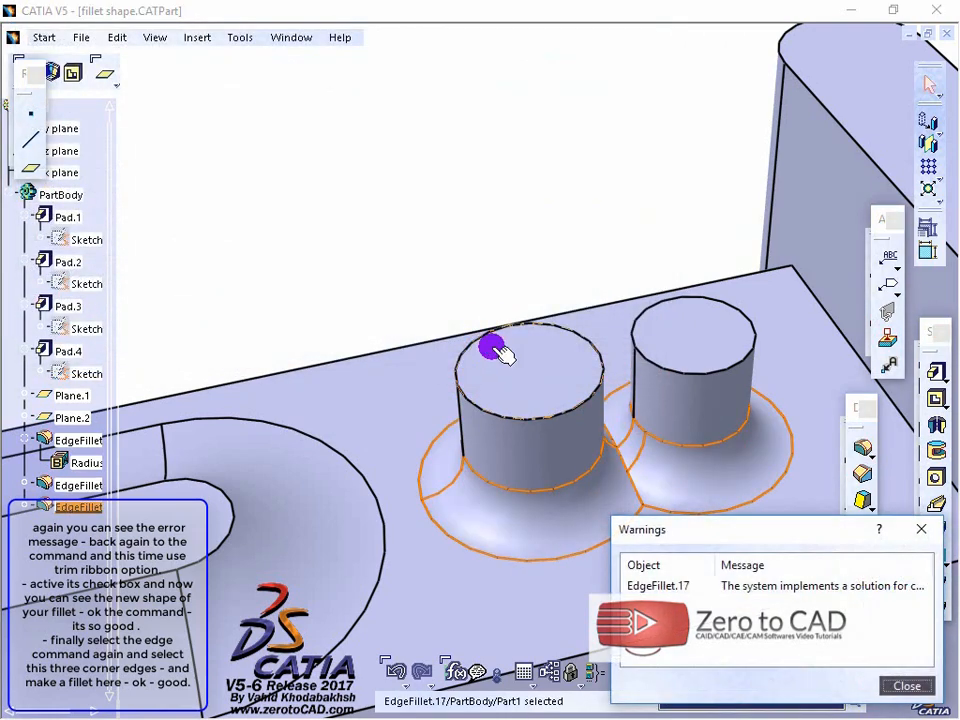
pyautogui.click(910, 686)
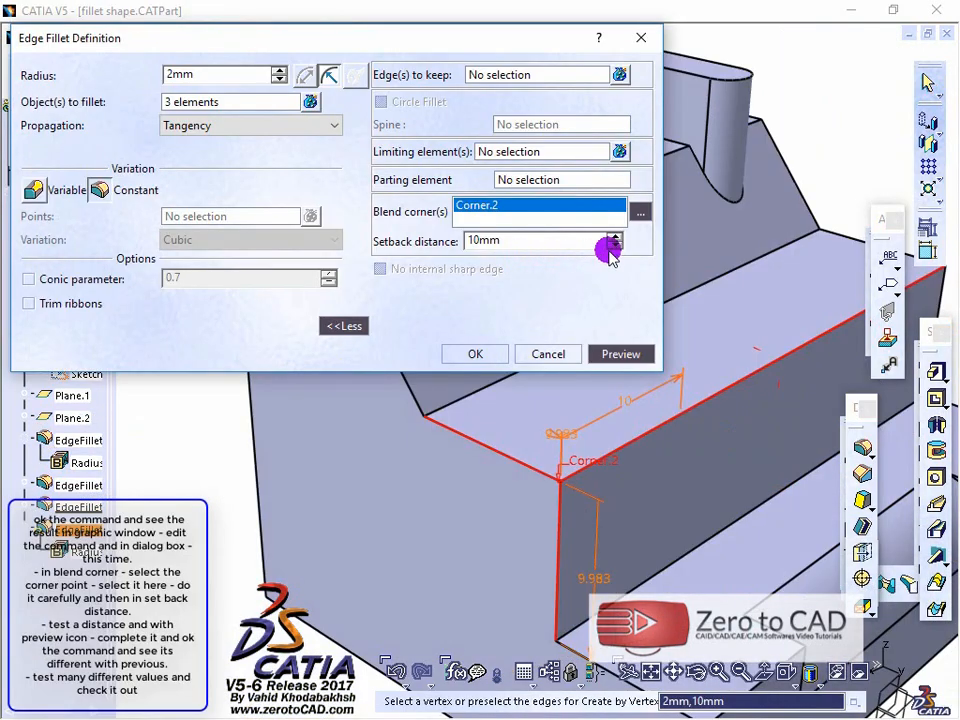
# Set the blend corner's setback distance to 2 mm and the three-edge fillet's radius to 1 mm, previewing each change.
pyautogui.click(615, 246)
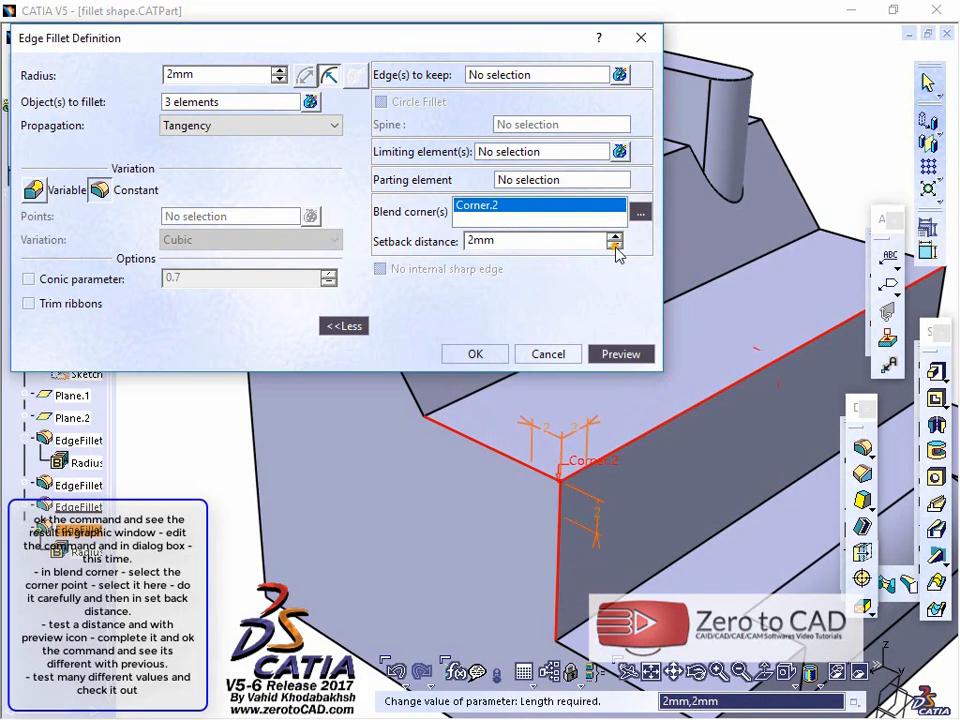
pyautogui.click(615, 355)
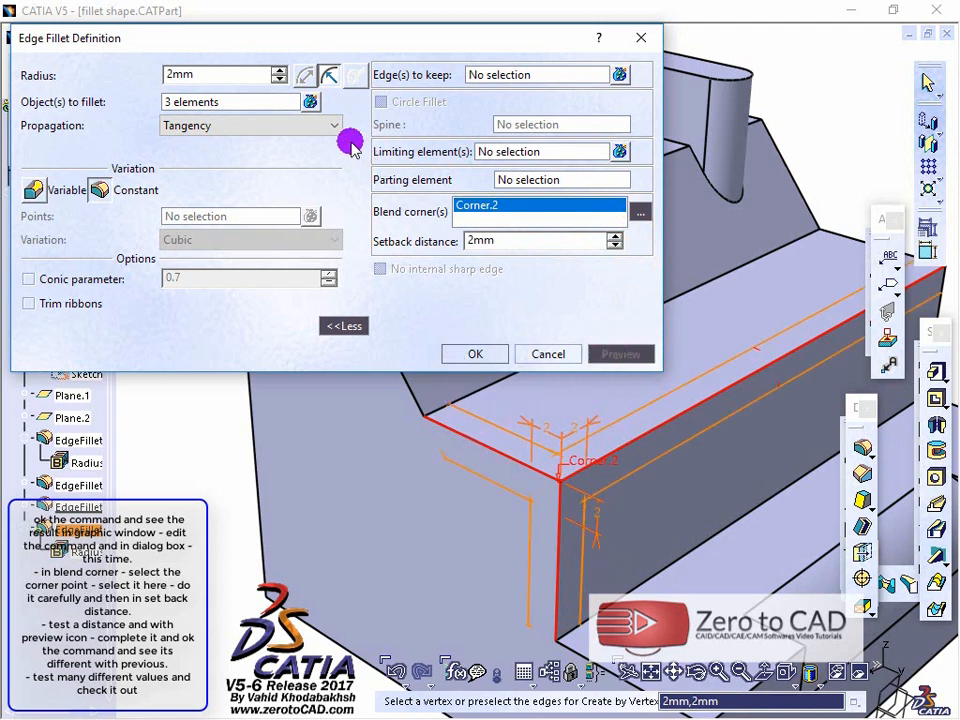
pyautogui.click(279, 79)
pyautogui.click(620, 354)
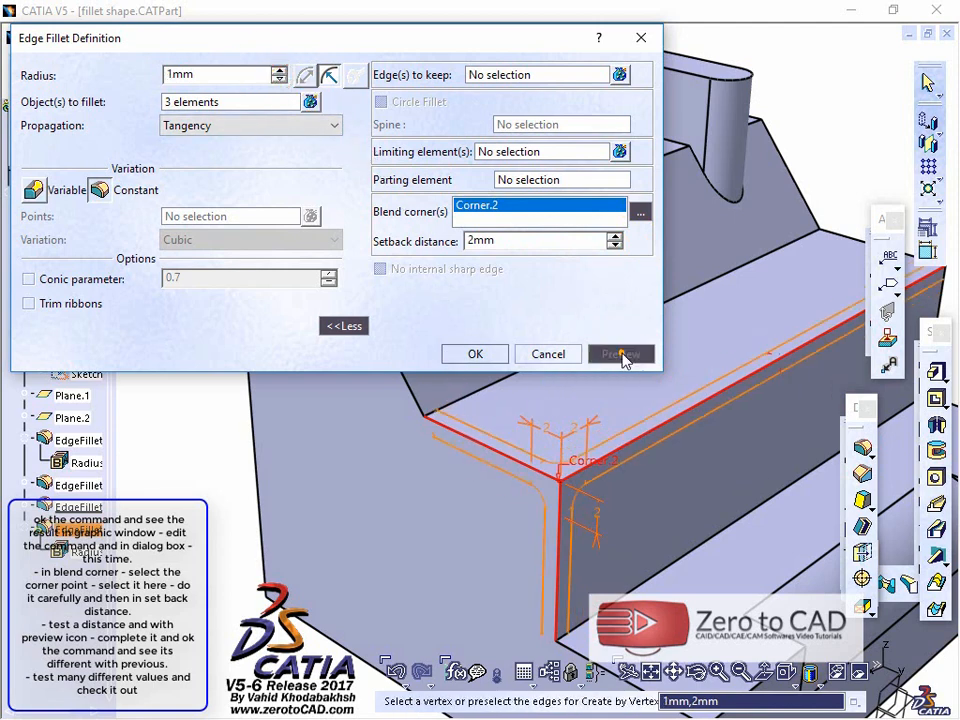
# Increase the blend corner's setback distance to 3 mm, preview it and complete the three-edge fillet.
pyautogui.moveTo(570, 408); pyautogui.dragTo(516, 430, button='middle')
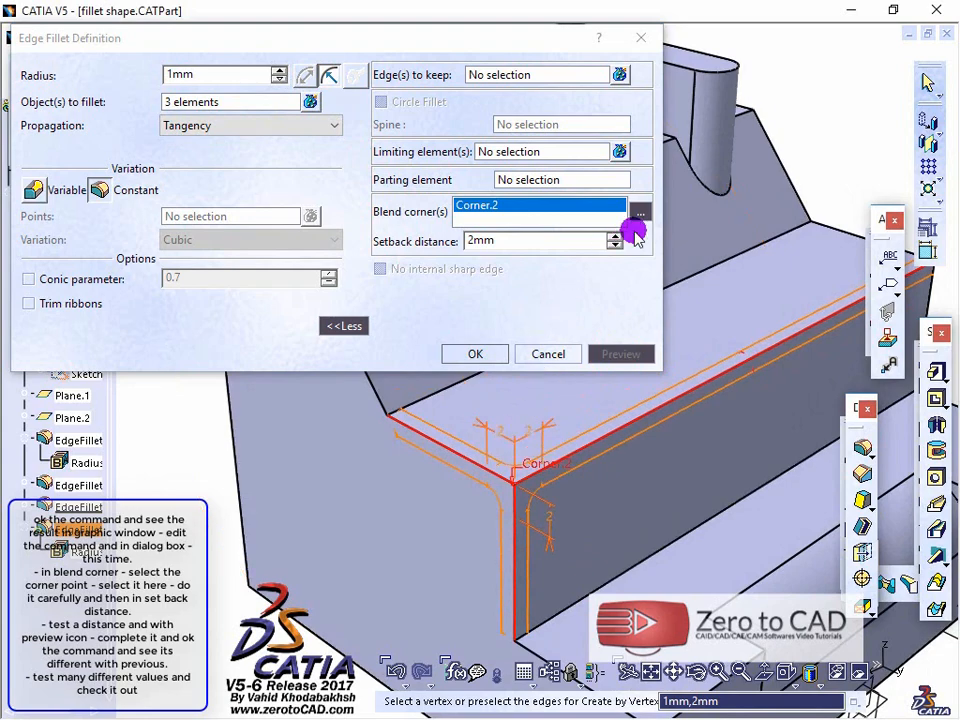
pyautogui.click(615, 236)
pyautogui.click(631, 354)
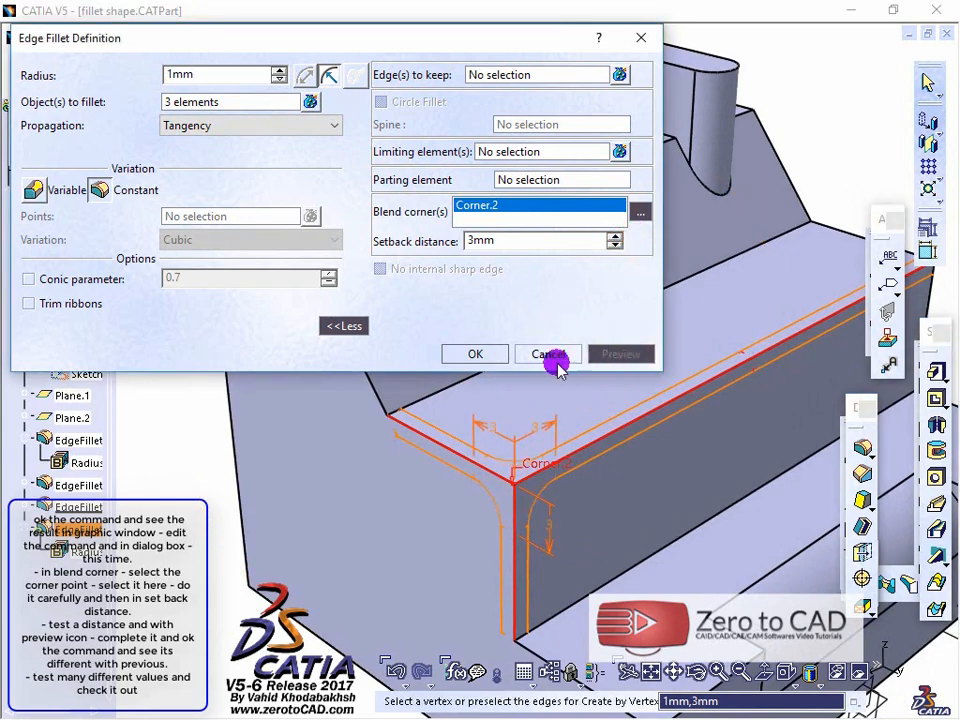
pyautogui.click(480, 353)
pyautogui.moveTo(510, 403); pyautogui.dragTo(502, 256, button='middle')
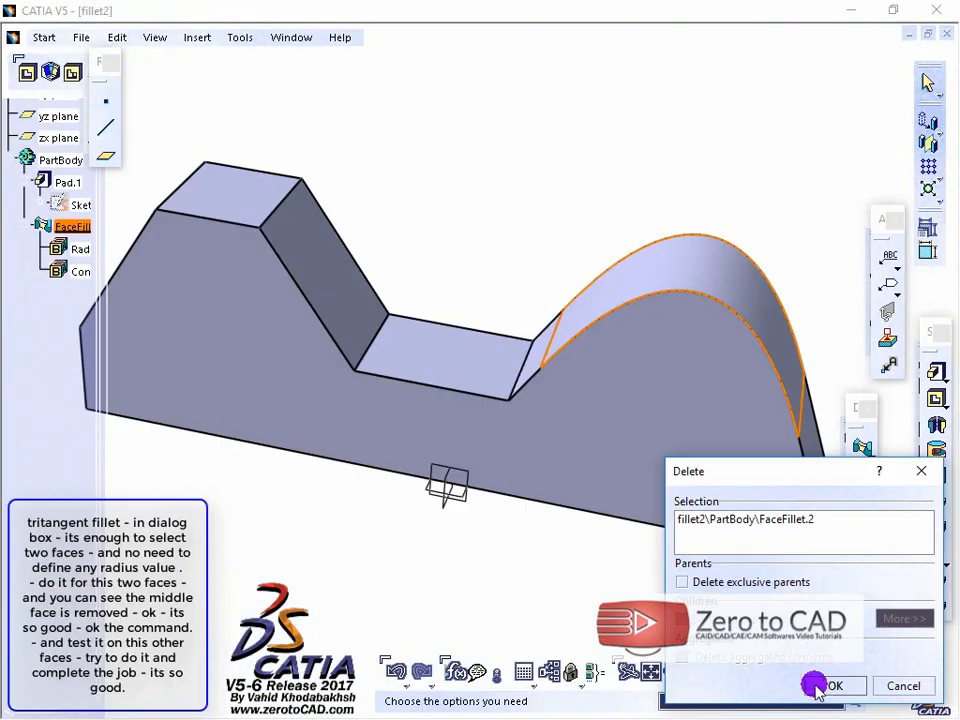
# Delete the face fillet and start a Tritangent Fillet between the two sloped faces flanking the central valley.
pyautogui.click(818, 685)
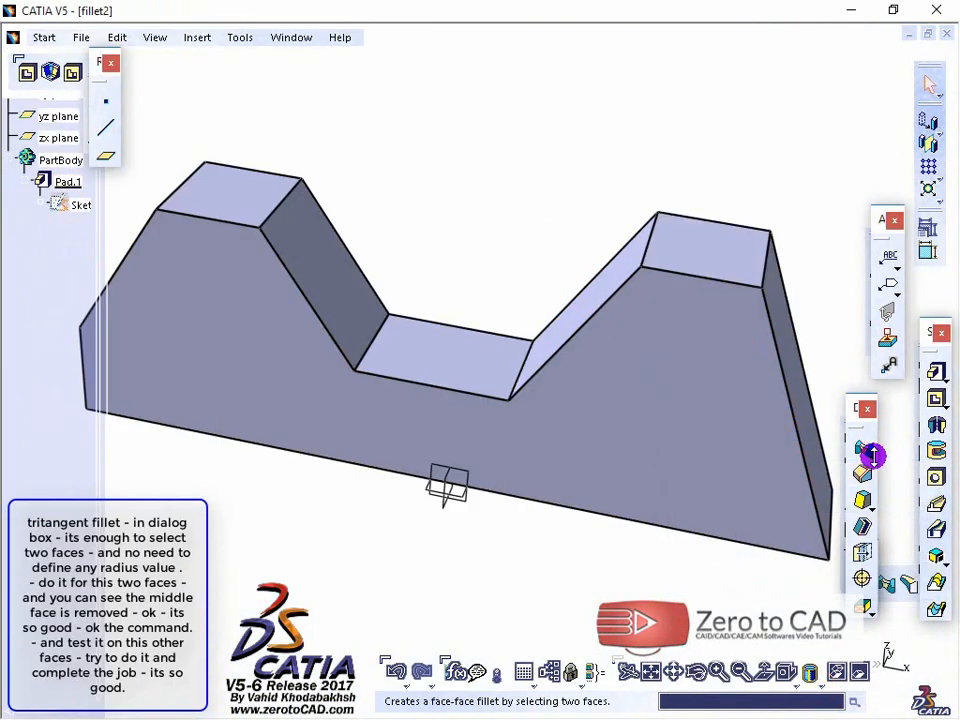
pyautogui.click(872, 455)
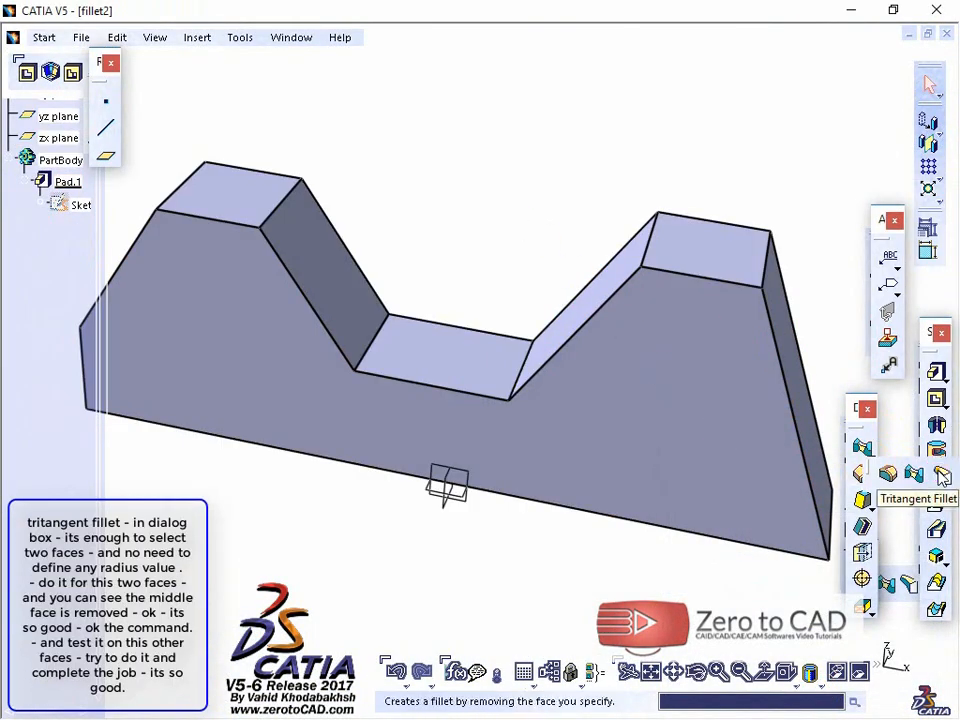
pyautogui.click(942, 476)
pyautogui.moveTo(457, 293); pyautogui.dragTo(489, 336, button='middle')
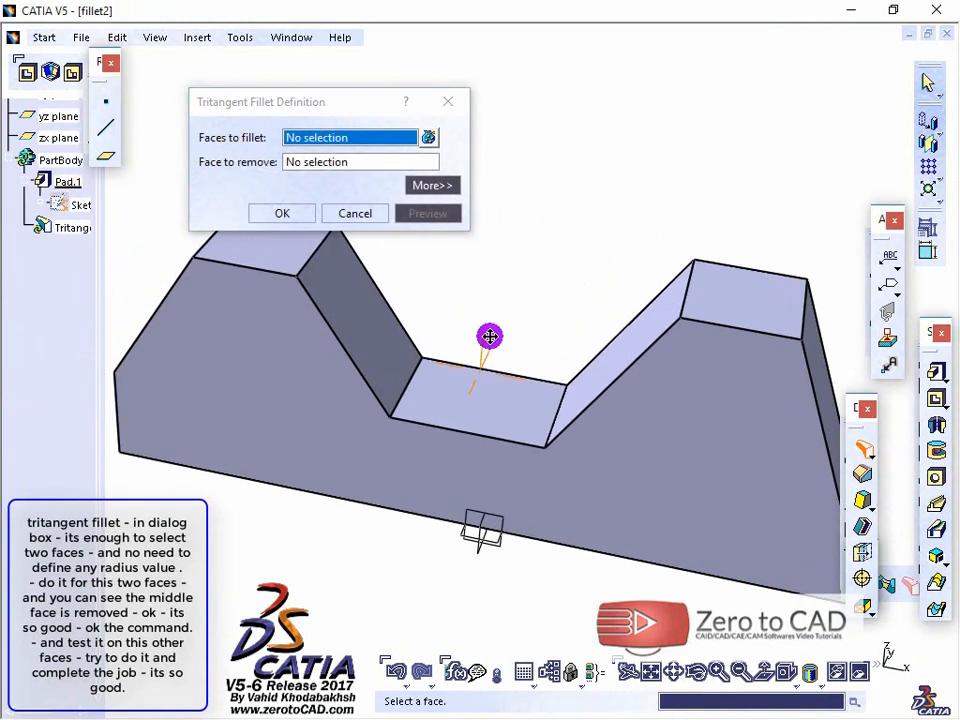
pyautogui.click(594, 376)
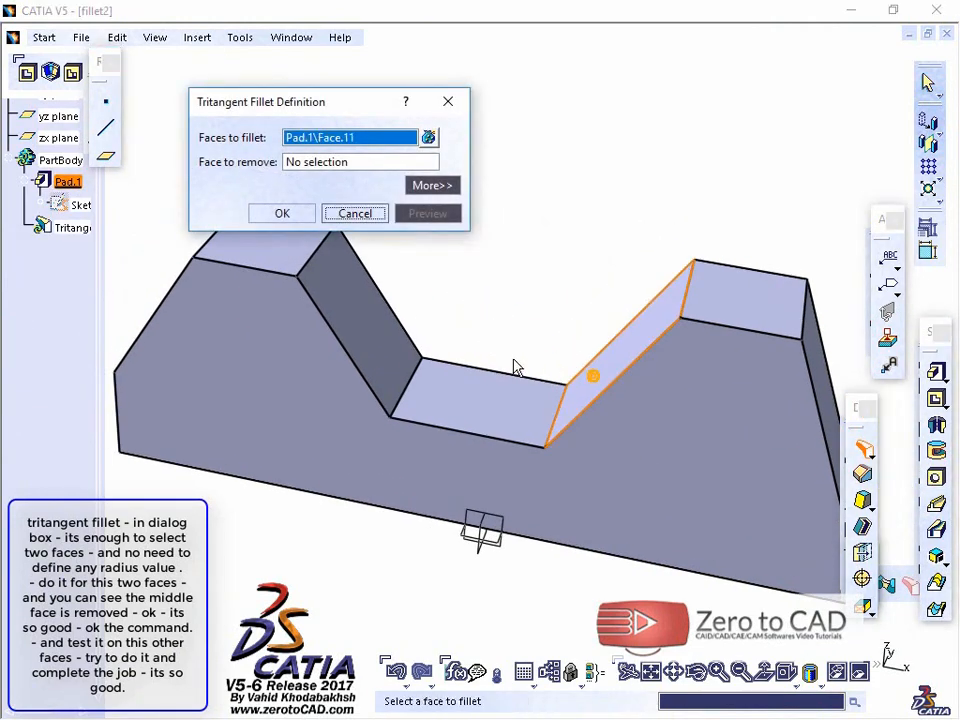
pyautogui.click(376, 344)
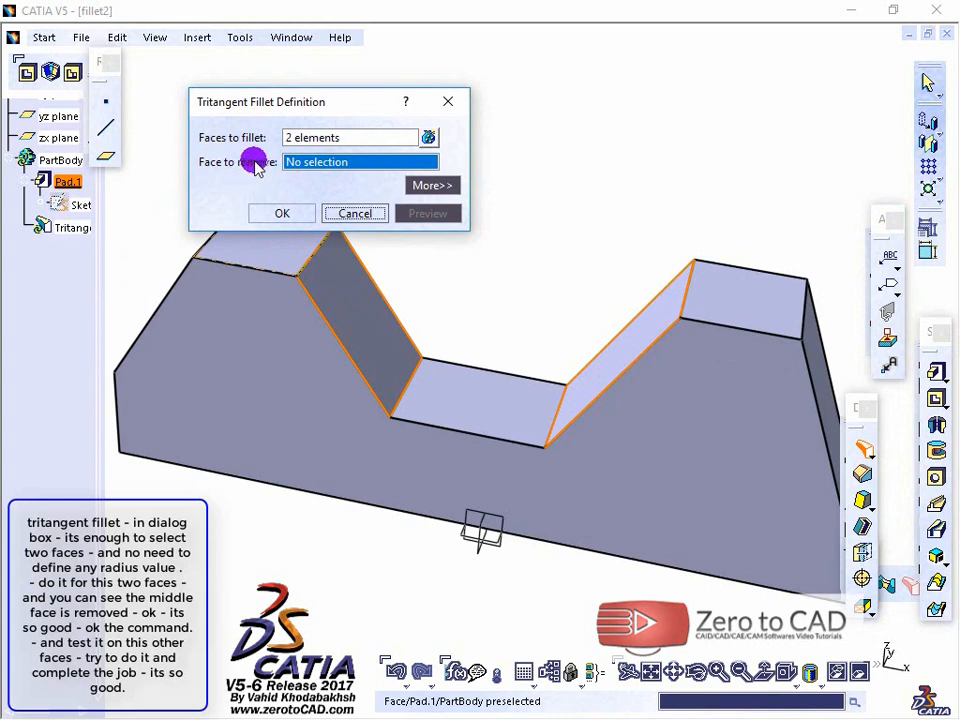
# Choose the valley's flat floor as the face to remove, preview and complete the tritangent fillet.
pyautogui.click(465, 405)
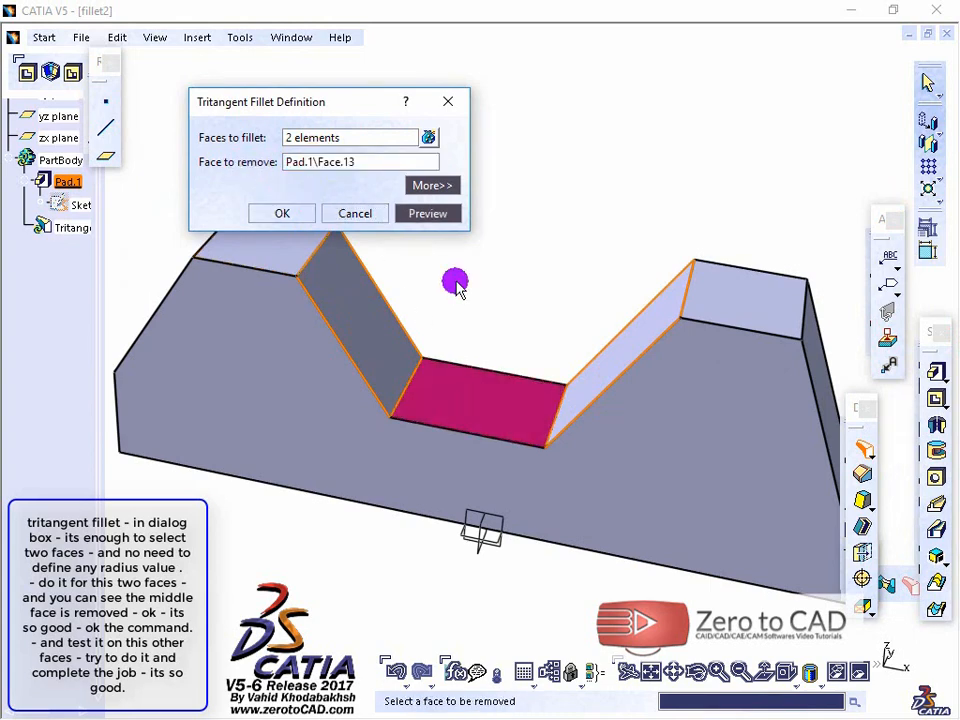
pyautogui.click(422, 215)
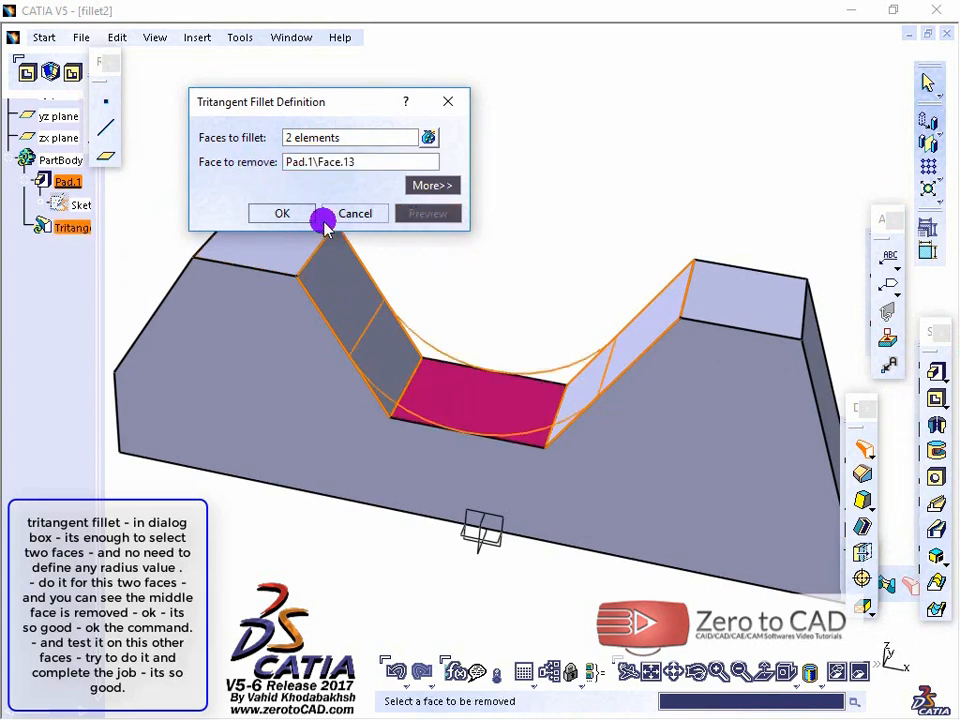
pyautogui.click(280, 213)
pyautogui.click(489, 227)
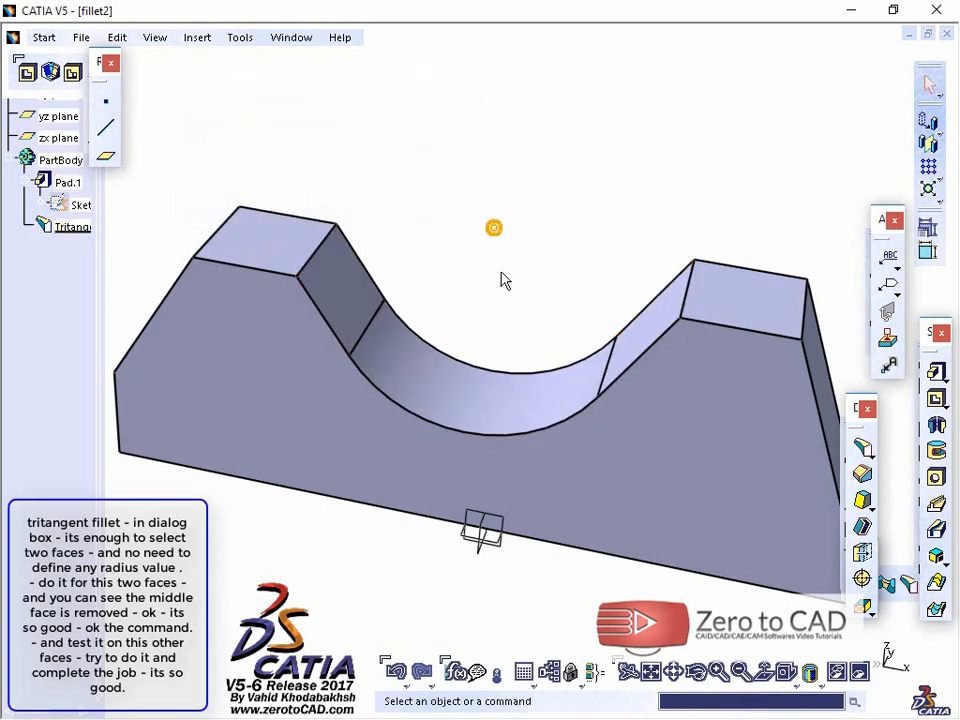
pyautogui.moveTo(504, 279)
pyautogui.mouseDown(button='middle')
pyautogui.moveTo(525, 167)
pyautogui.moveTo(506, 227)
pyautogui.moveTo(510, 285)
pyautogui.mouseUp(button='middle')
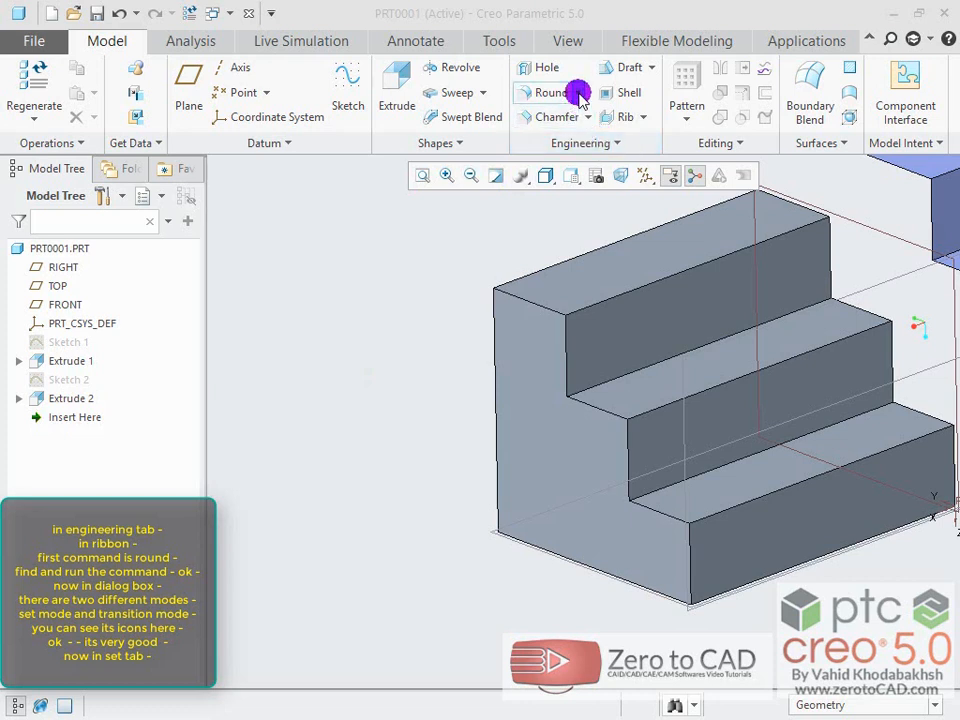
# Start a Round on the lowest step's outer edge and adjust its C2 Continuous shape factor and its size to about 51.
pyautogui.click(540, 94)
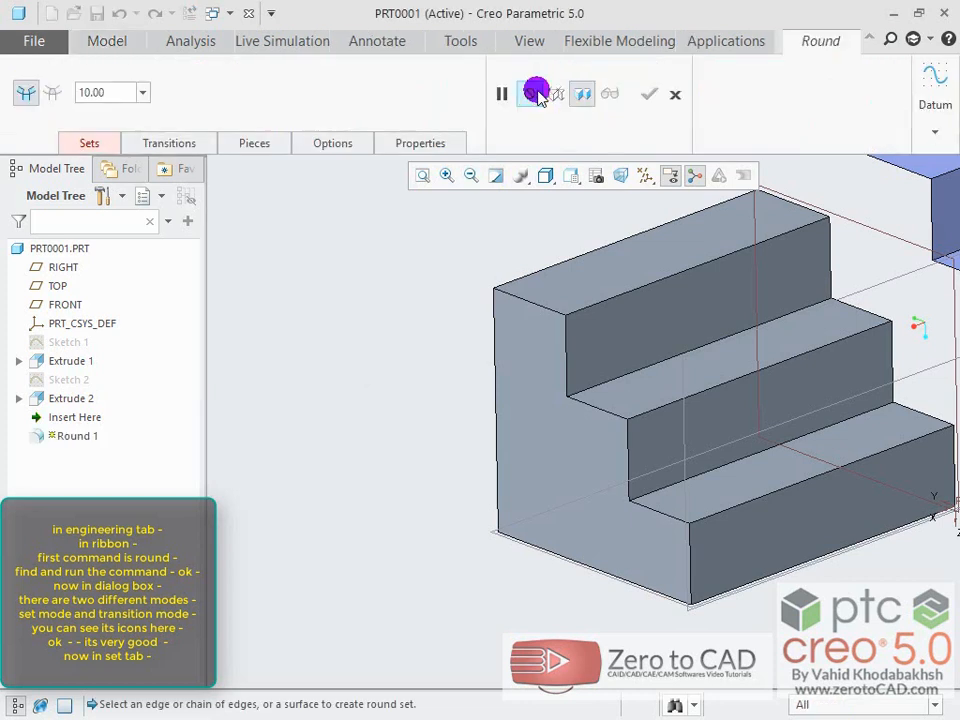
pyautogui.scroll(2, 586, 378)
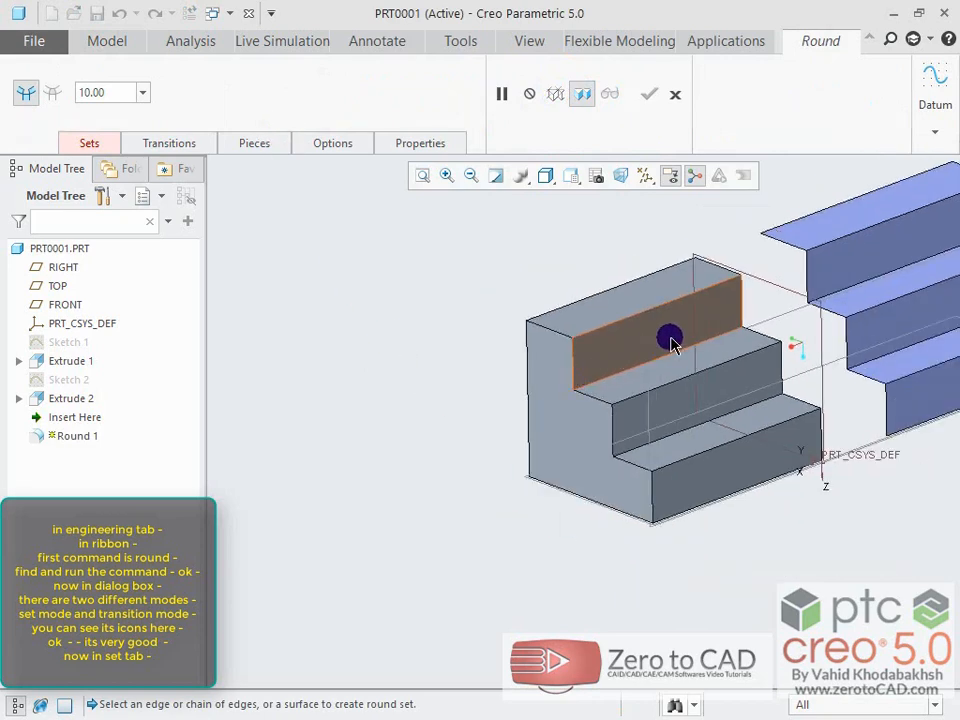
pyautogui.scroll(-1, 662, 370)
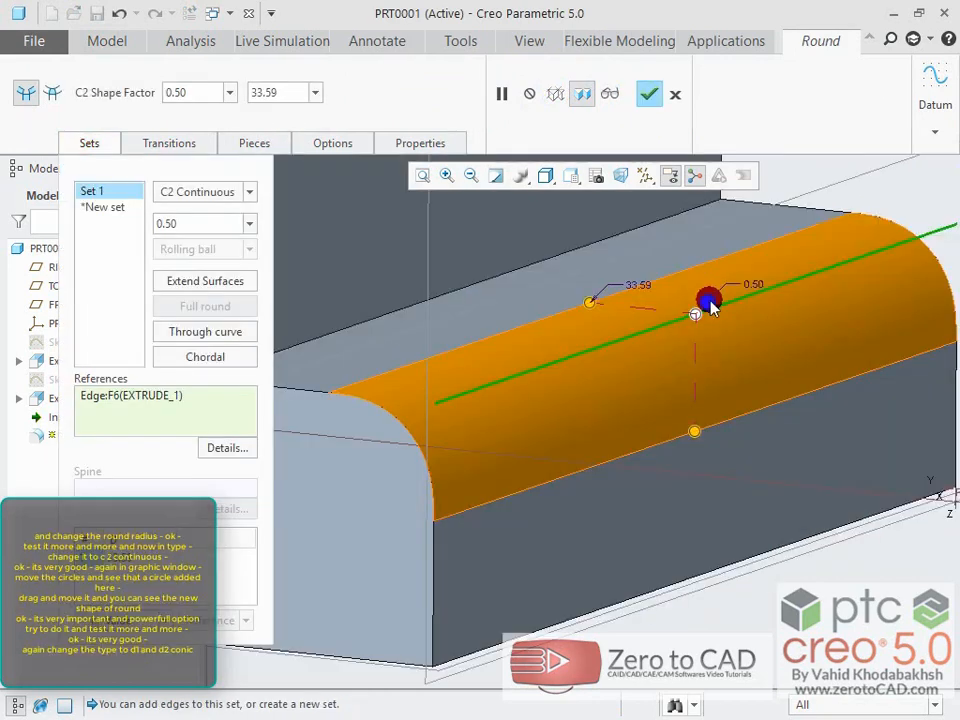
pyautogui.moveTo(707, 294)
pyautogui.mouseDown()
pyautogui.moveTo(717, 307)
pyautogui.moveTo(714, 296)
pyautogui.moveTo(699, 302)
pyautogui.moveTo(713, 305)
pyautogui.mouseUp()
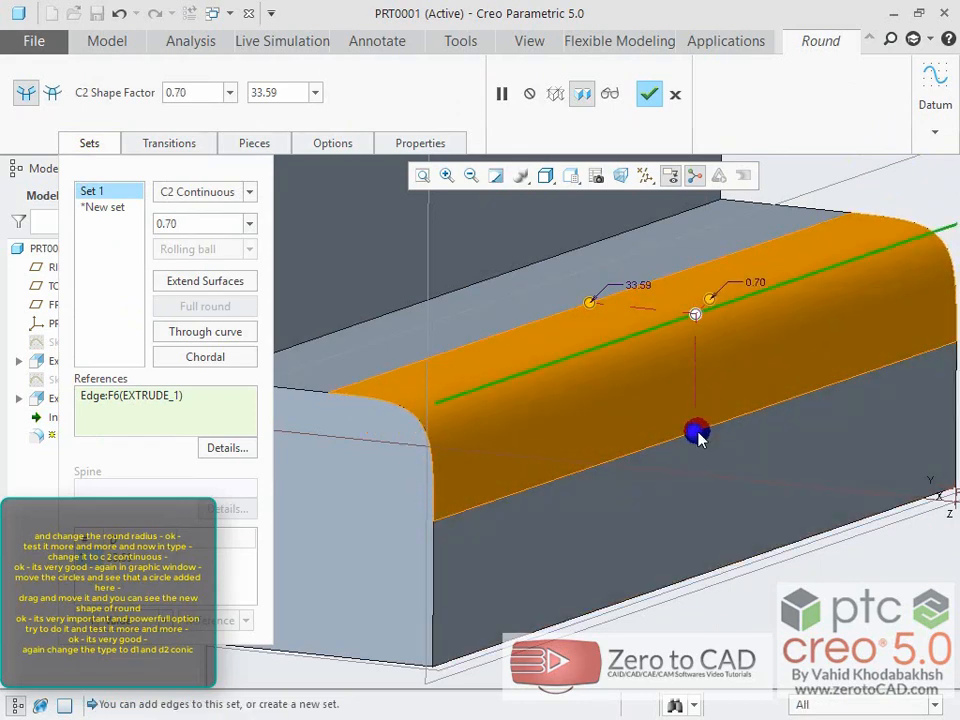
pyautogui.moveTo(696, 437)
pyautogui.mouseDown()
pyautogui.moveTo(697, 499)
pyautogui.moveTo(705, 498)
pyautogui.moveTo(696, 422)
pyautogui.mouseUp()
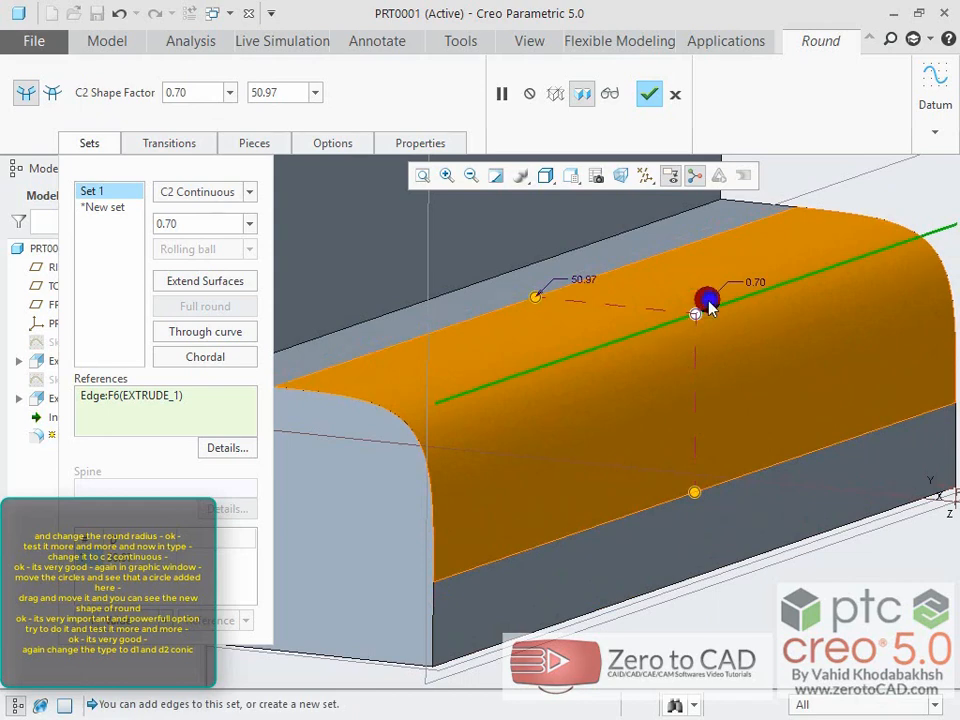
pyautogui.moveTo(707, 301); pyautogui.dragTo(703, 305)
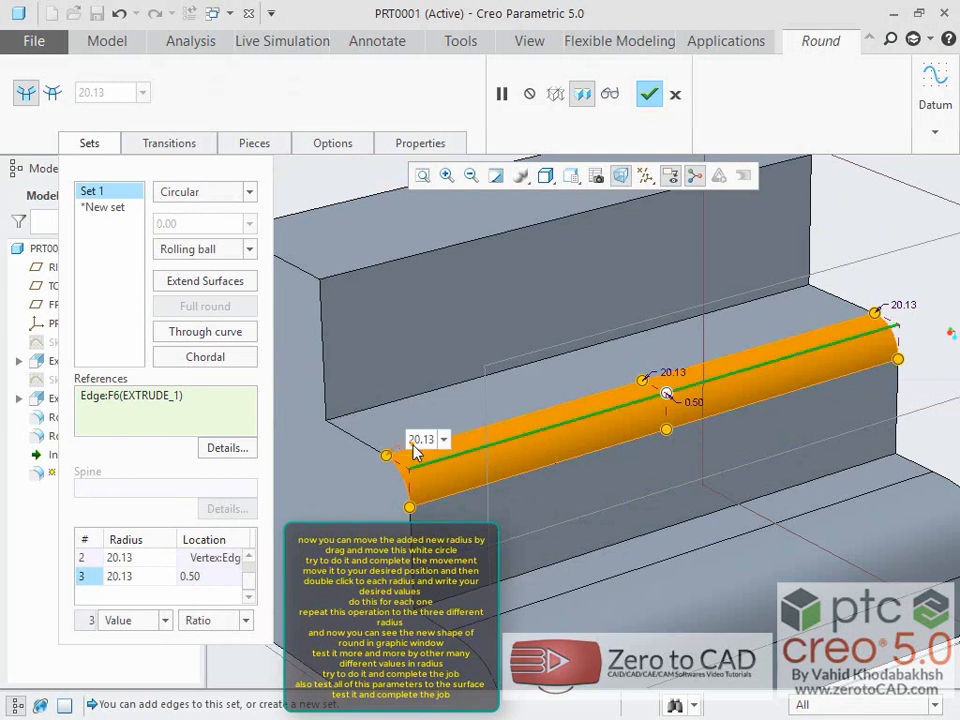
# Set the middle step's variable round to a 15 radius at both ends and 40 at the midpoint.
pyautogui.write('5')
pyautogui.press('Return')
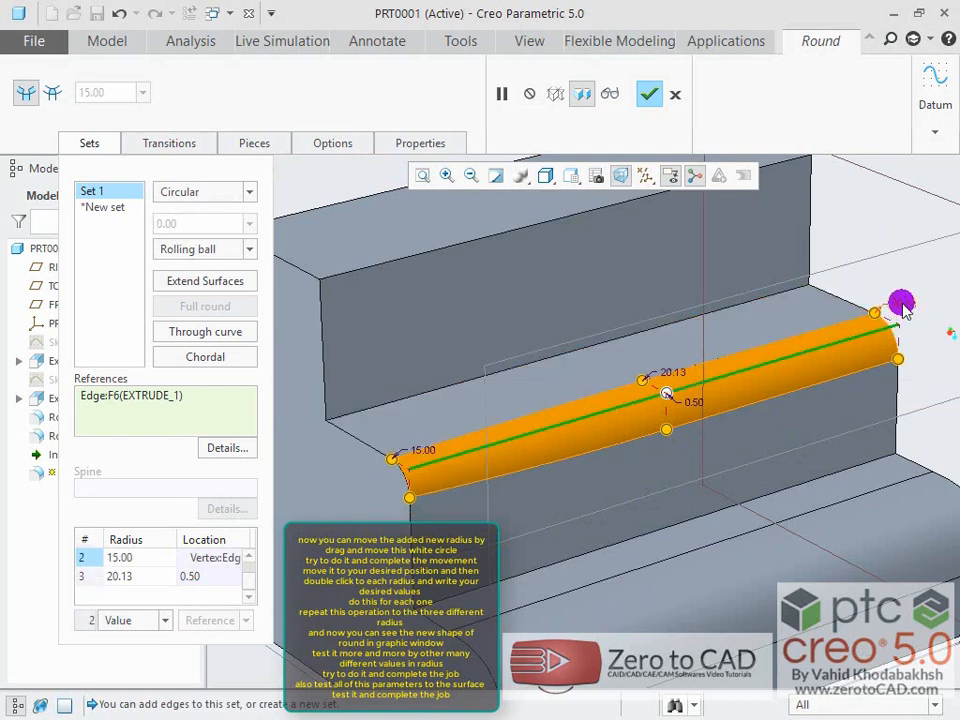
pyautogui.write('15')
pyautogui.press('Return')
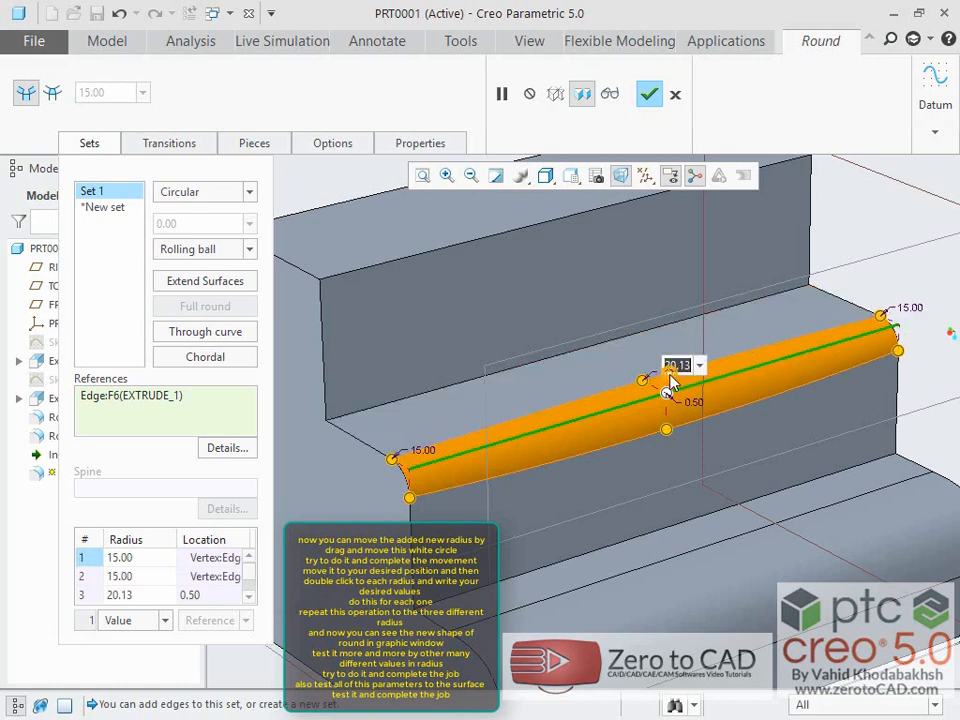
pyautogui.write('40')
pyautogui.press('Return')
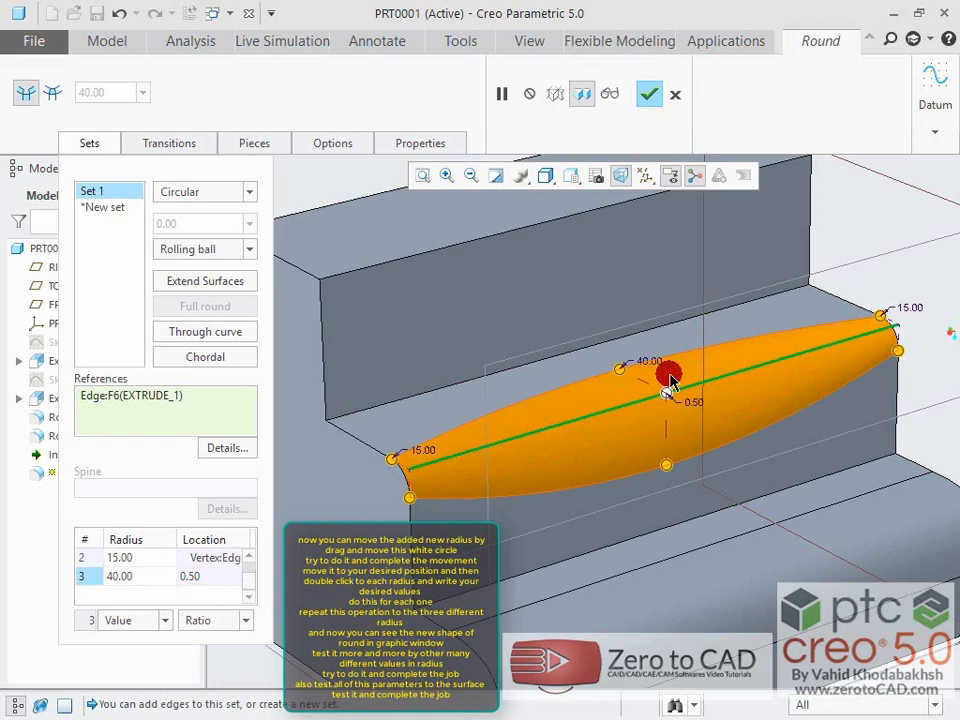
pyautogui.moveTo(611, 456)
pyautogui.mouseDown(button='middle')
pyautogui.moveTo(602, 448)
pyautogui.moveTo(598, 456)
pyautogui.moveTo(613, 454)
pyautogui.moveTo(612, 470)
pyautogui.mouseUp(button='middle')
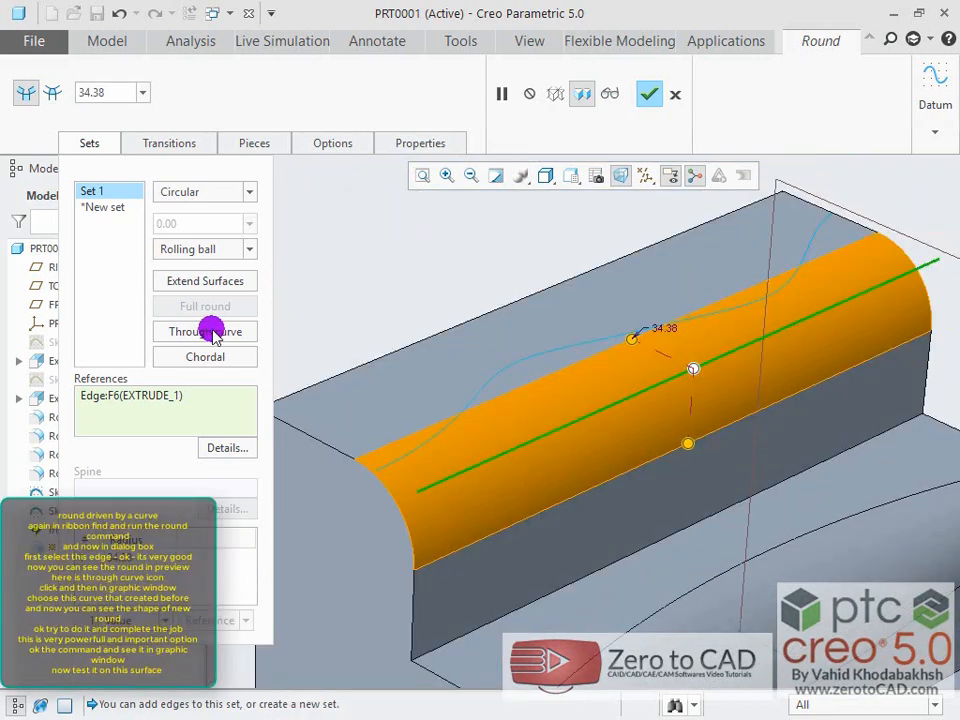
# Drive the top step's edge round through the wavy sketched curve on the upper face.
pyautogui.click(213, 332)
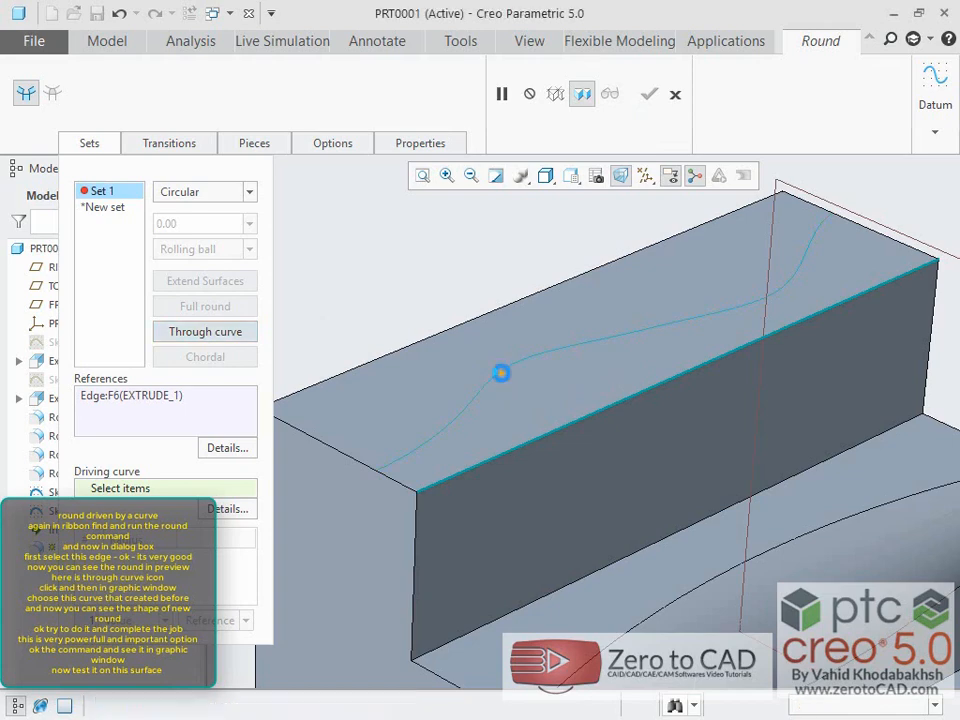
pyautogui.click(499, 373)
pyautogui.moveTo(469, 291)
pyautogui.mouseDown(button='middle')
pyautogui.moveTo(454, 264)
pyautogui.moveTo(450, 277)
pyautogui.moveTo(568, 311)
pyautogui.moveTo(568, 294)
pyautogui.moveTo(598, 294)
pyautogui.moveTo(568, 301)
pyautogui.mouseUp(button='middle')
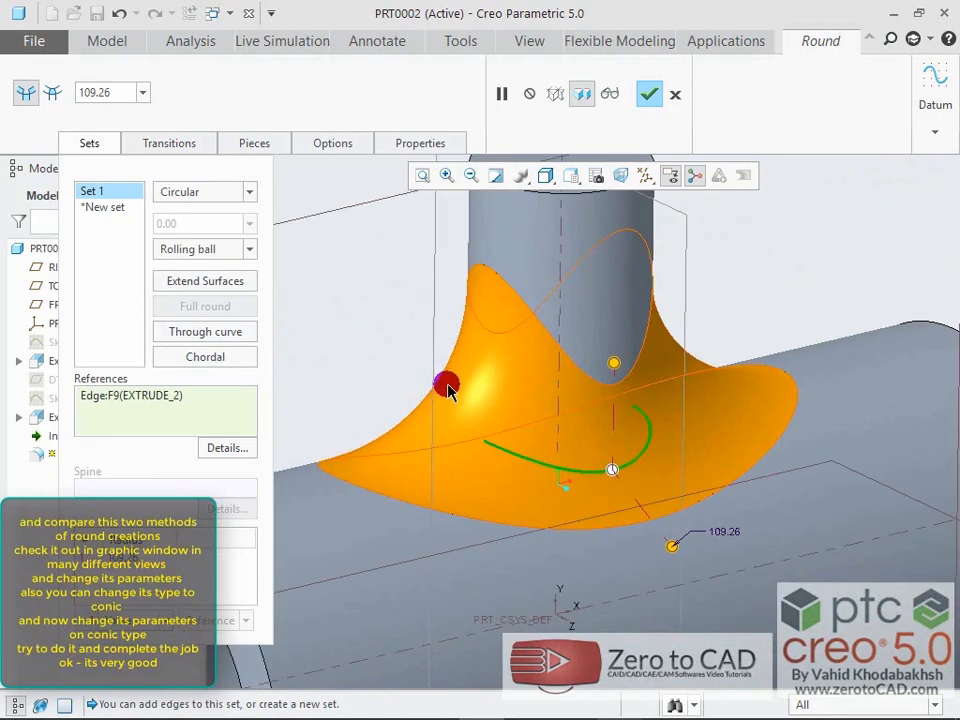
# Switch the pipe junction's round to chordal sizing and adjust its chord to about 113.
pyautogui.moveTo(613, 365)
pyautogui.mouseDown()
pyautogui.moveTo(629, 336)
pyautogui.moveTo(614, 373)
pyautogui.moveTo(606, 364)
pyautogui.moveTo(621, 368)
pyautogui.moveTo(632, 318)
pyautogui.moveTo(616, 354)
pyautogui.moveTo(624, 303)
pyautogui.moveTo(620, 352)
pyautogui.mouseUp()
pyautogui.click(212, 362)
pyautogui.moveTo(615, 368); pyautogui.dragTo(613, 364)
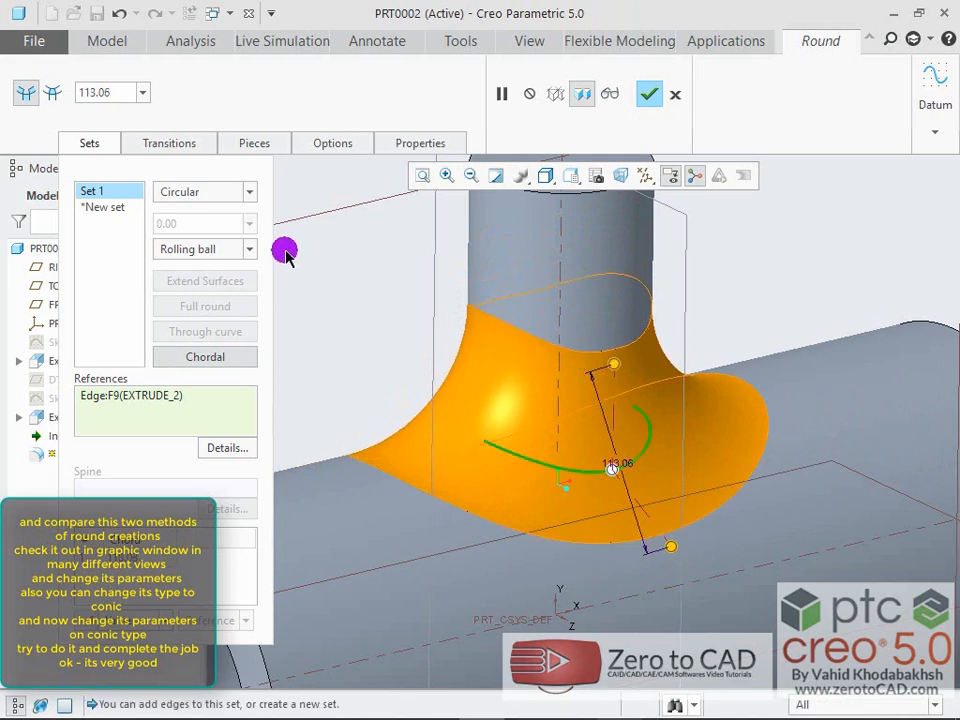
# Change the pipe junction's round to a Conic profile and enlarge its chord to about 120.6.
pyautogui.click(216, 192)
pyautogui.click(182, 225)
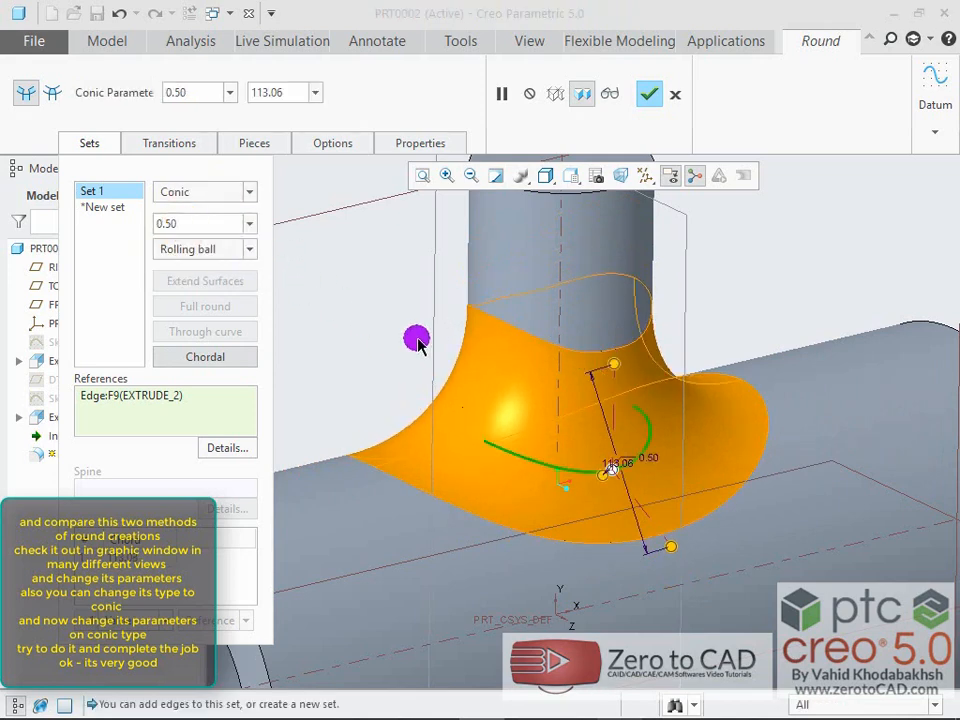
pyautogui.moveTo(441, 355); pyautogui.dragTo(405, 339, button='middle')
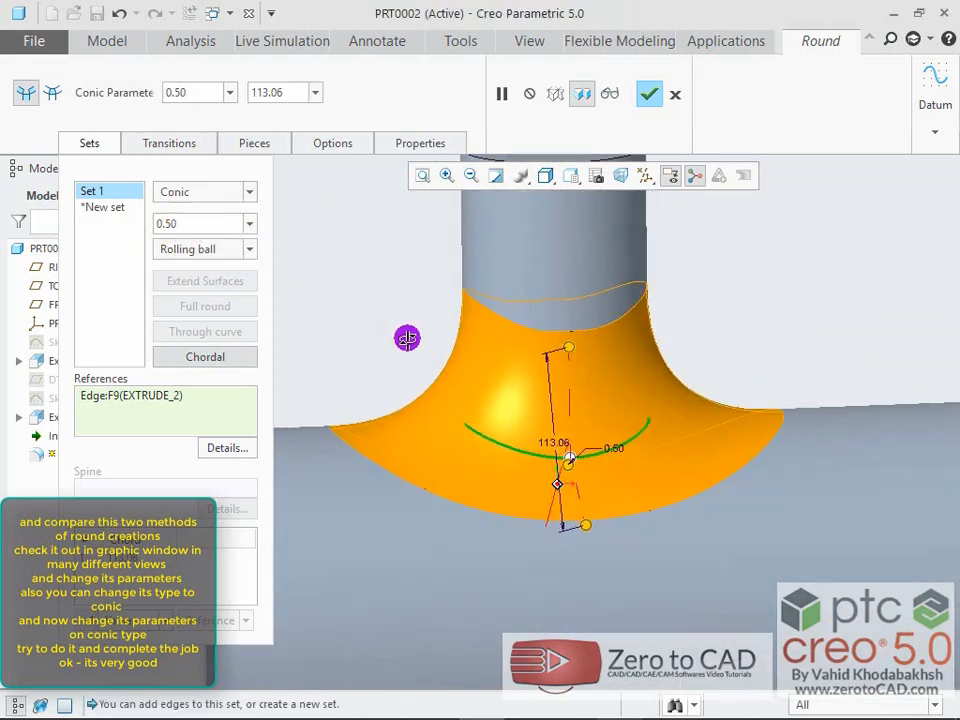
pyautogui.moveTo(547, 357); pyautogui.dragTo(573, 345)
pyautogui.moveTo(486, 343); pyautogui.dragTo(403, 322, button='middle')
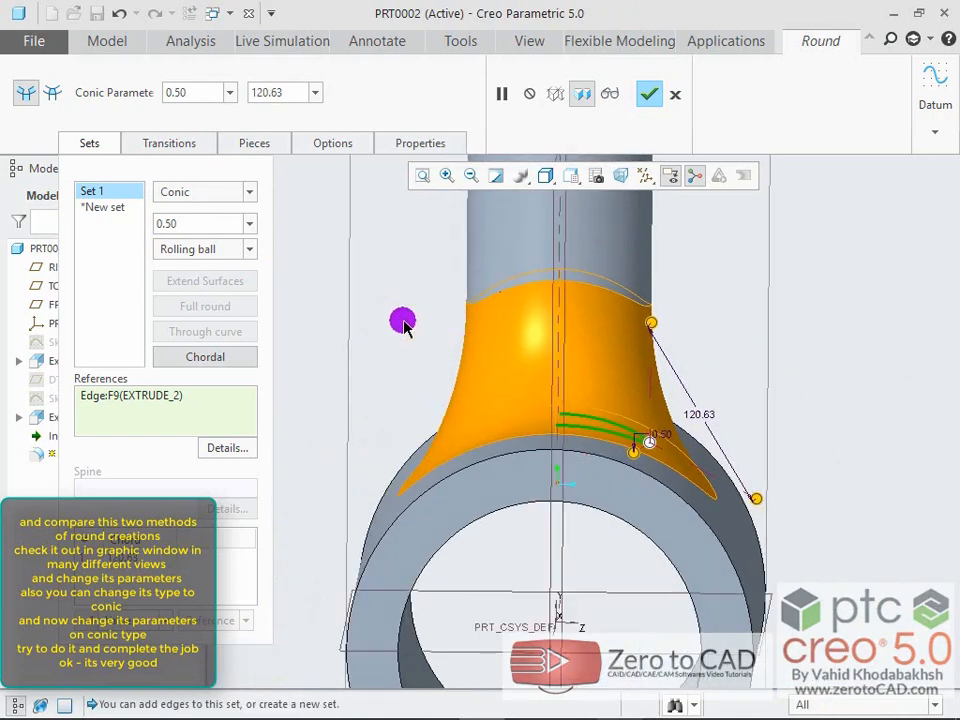
# Set the conic round's shape parameter to 0.3, then reduce it to 0.1.
pyautogui.doubleClick(200, 224)
pyautogui.write('0.')
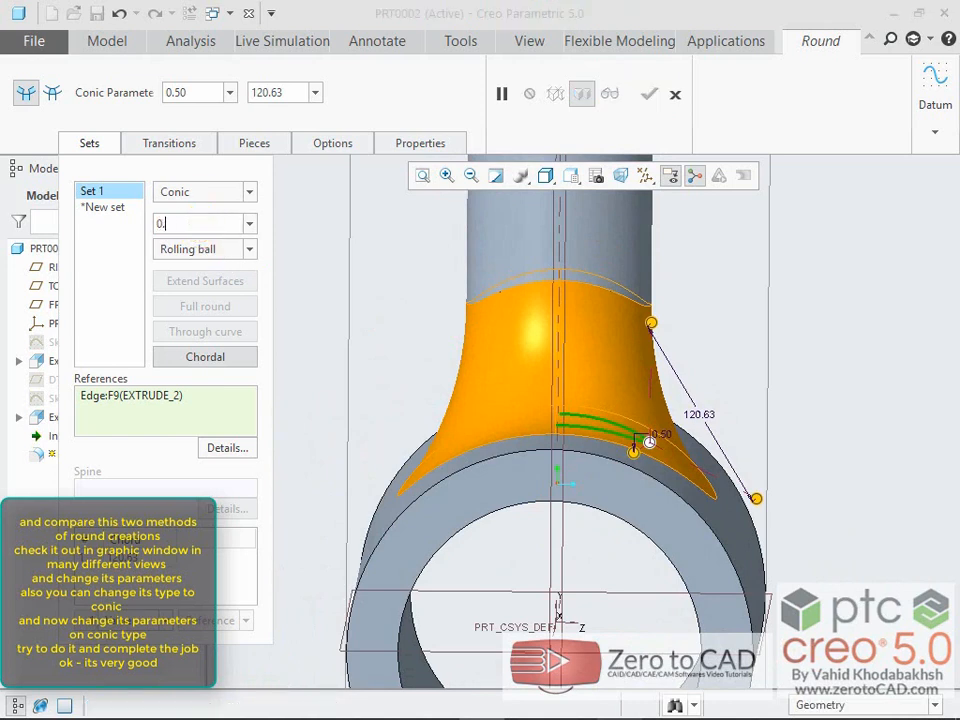
pyautogui.write('3')
pyautogui.press('Return')
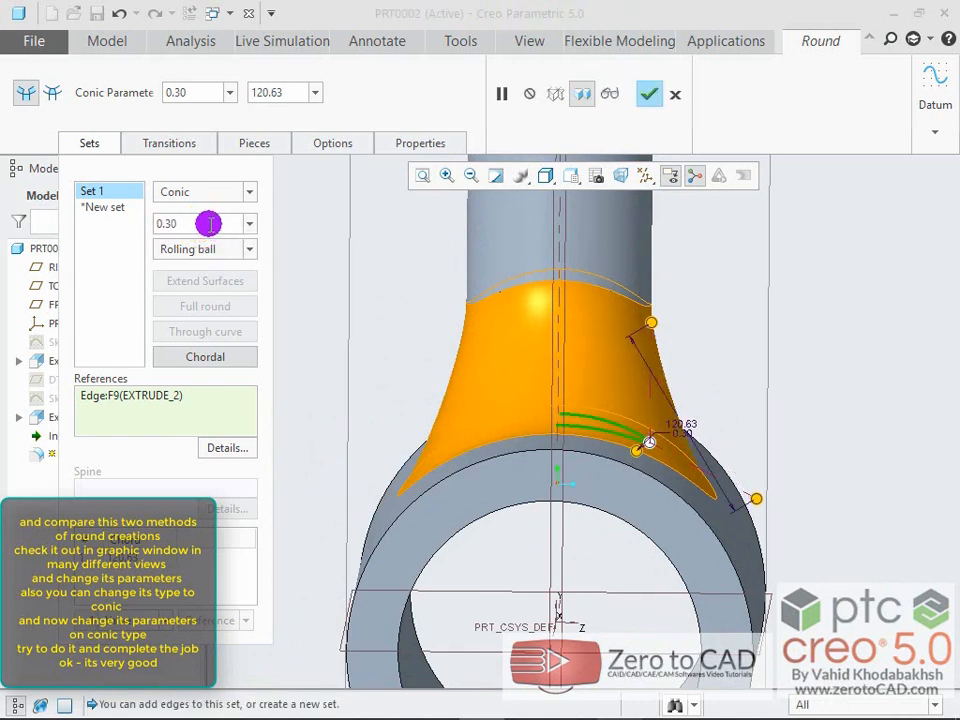
pyautogui.doubleClick(206, 224)
pyautogui.write('0.1')
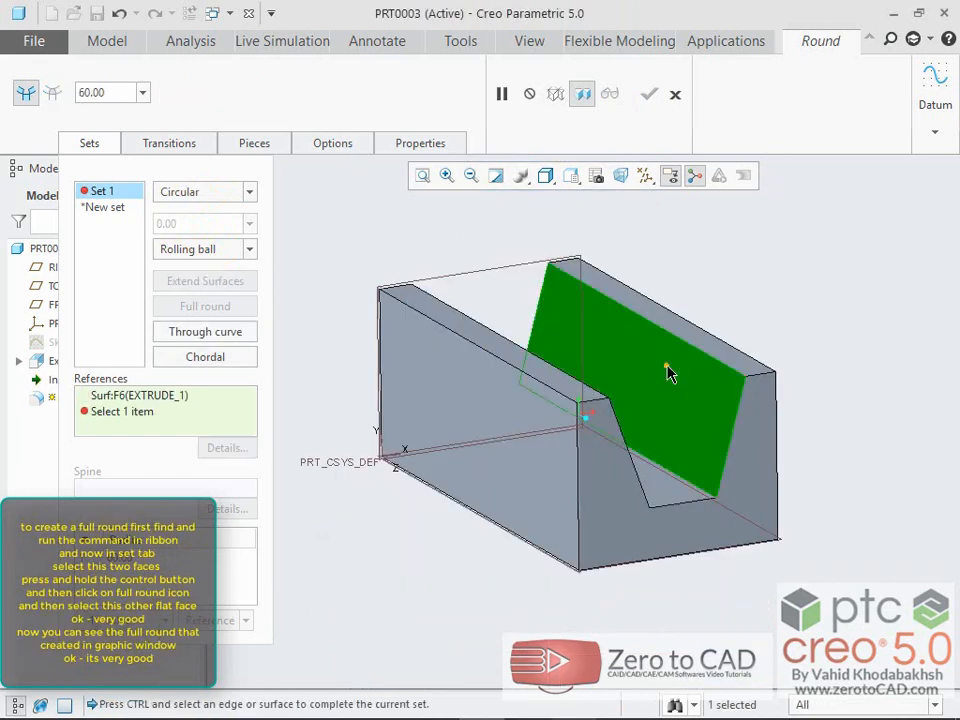
# Create a full round between the channel's two sloped faces, using the flat floor as the driving surface.
pyautogui.moveTo(736, 267); pyautogui.dragTo(658, 272, button='middle')
pyautogui.moveTo(549, 430); pyautogui.dragTo(551, 345, button='middle')
pyautogui.keyDown('ctrl'); pyautogui.click(551, 345); pyautogui.keyUp('ctrl')
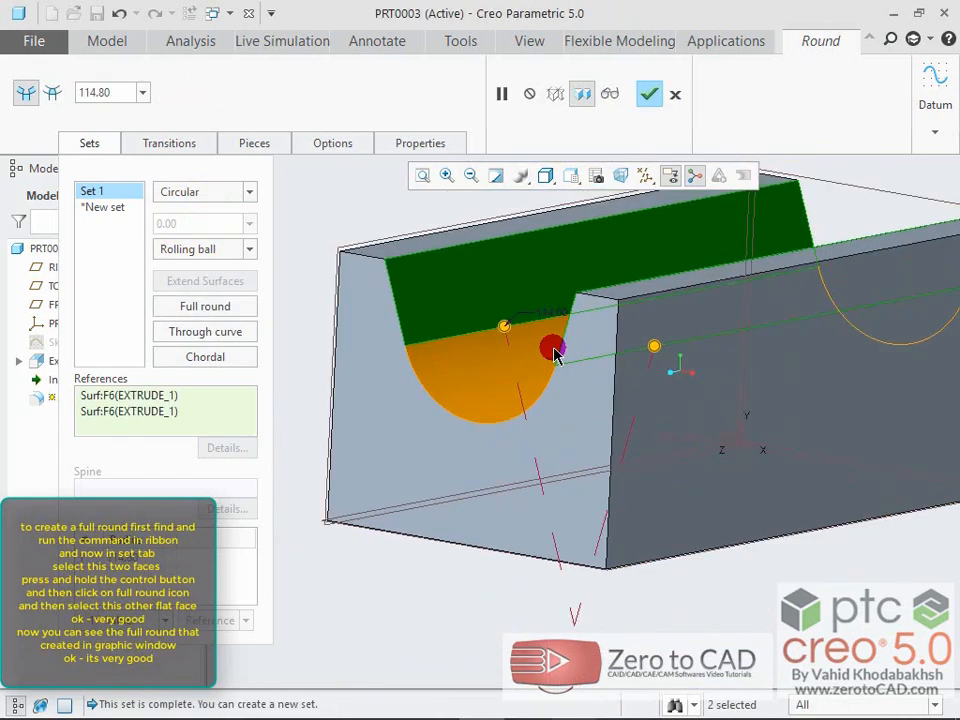
pyautogui.moveTo(454, 309); pyautogui.dragTo(466, 270, button='middle')
pyautogui.click(204, 307)
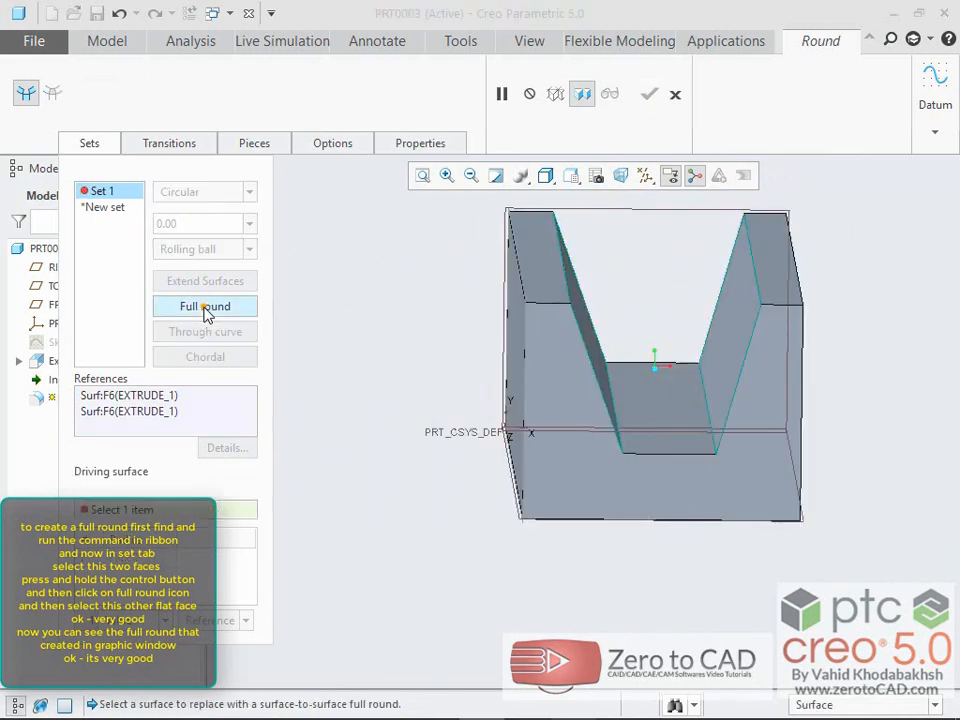
pyautogui.moveTo(379, 304); pyautogui.dragTo(381, 316, button='middle')
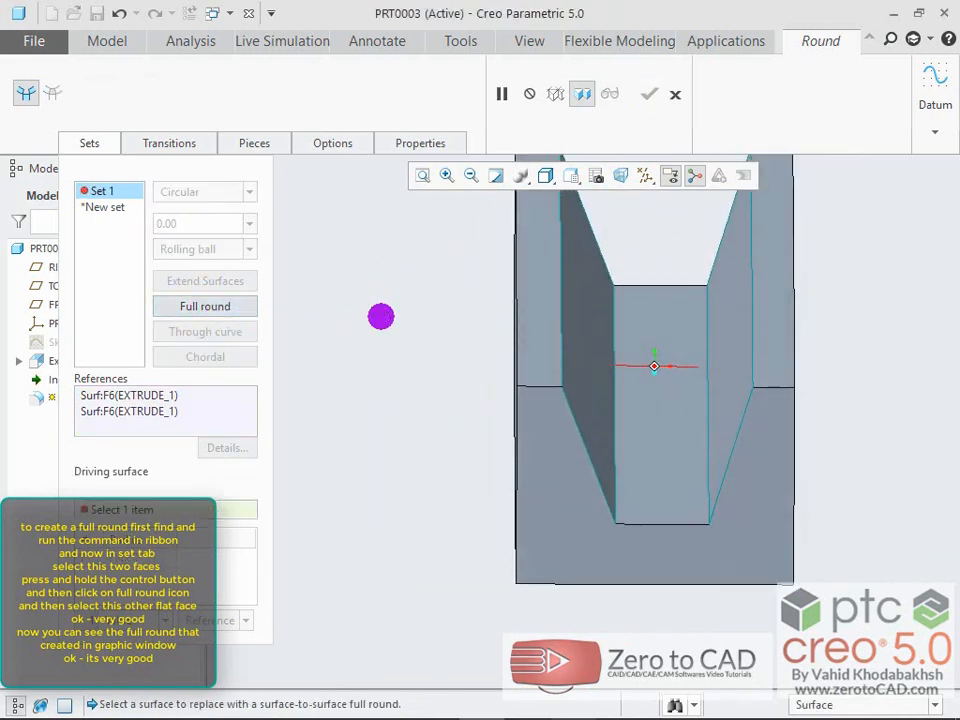
pyautogui.click(647, 433)
pyautogui.moveTo(452, 390); pyautogui.dragTo(451, 361, button='middle')
pyautogui.scroll(5, 677, 403)
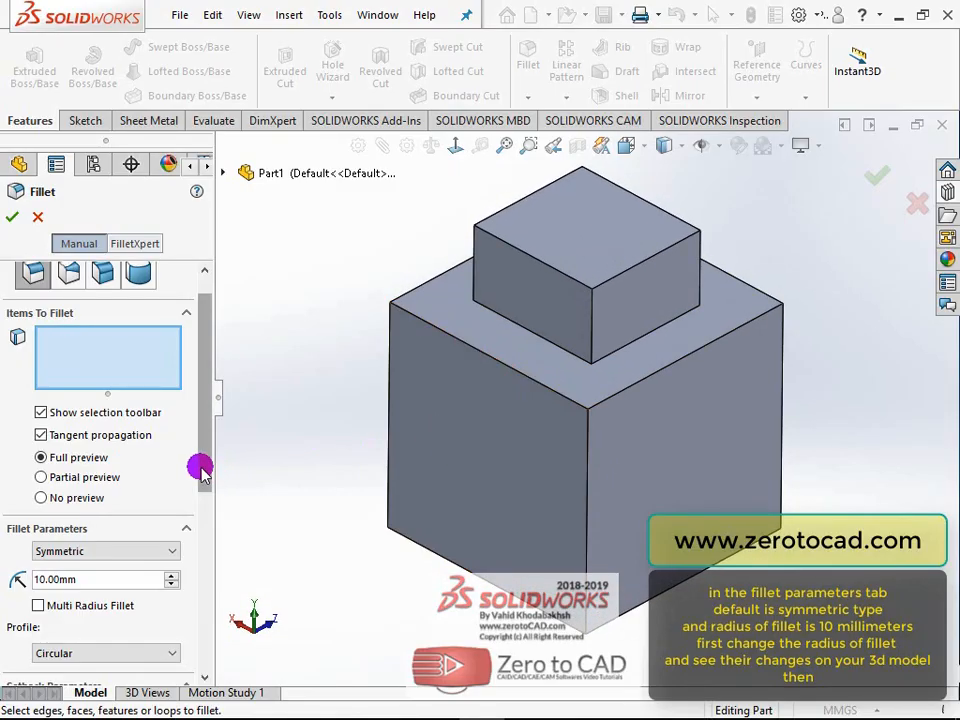
# Switch to SOLIDWORKS and choose the large block's front vertical edge for a symmetric fillet.
pyautogui.scroll(-4, 200, 468)
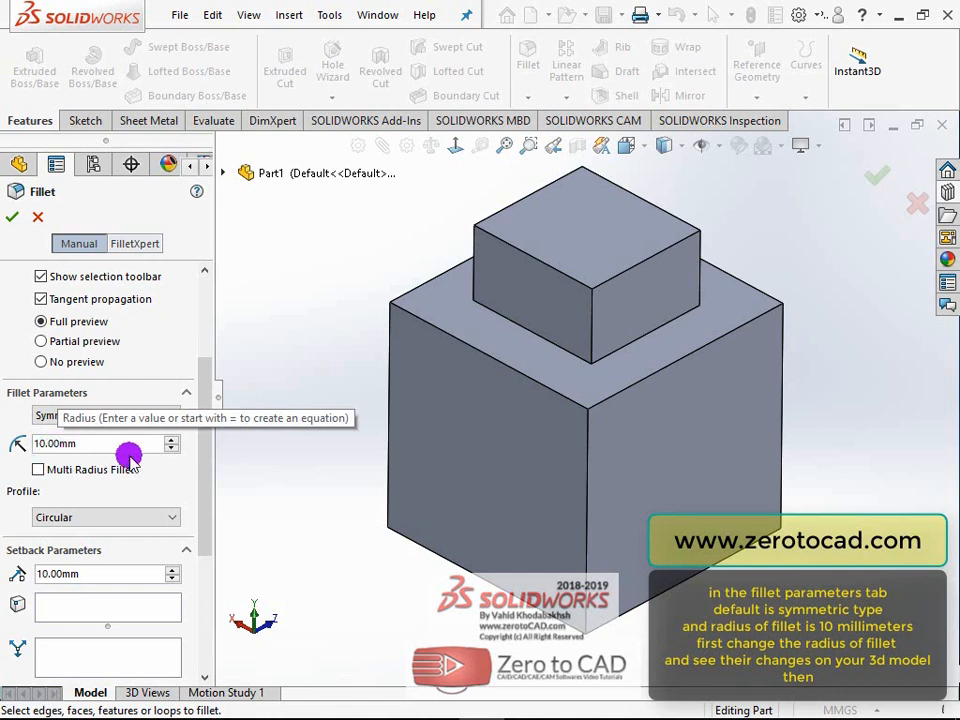
pyautogui.click(589, 511)
pyautogui.moveTo(589, 511); pyautogui.dragTo(542, 471, button='middle')
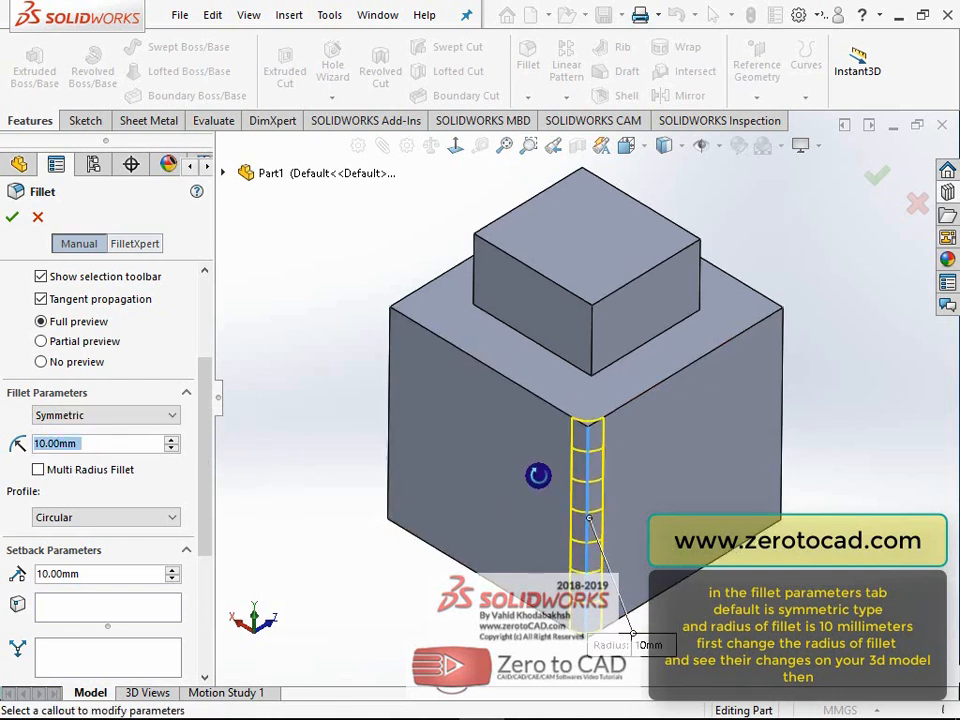
# Try a 40 mm radius on the symmetric fillet twice, returning it to 10 mm each time.
pyautogui.click(172, 440)
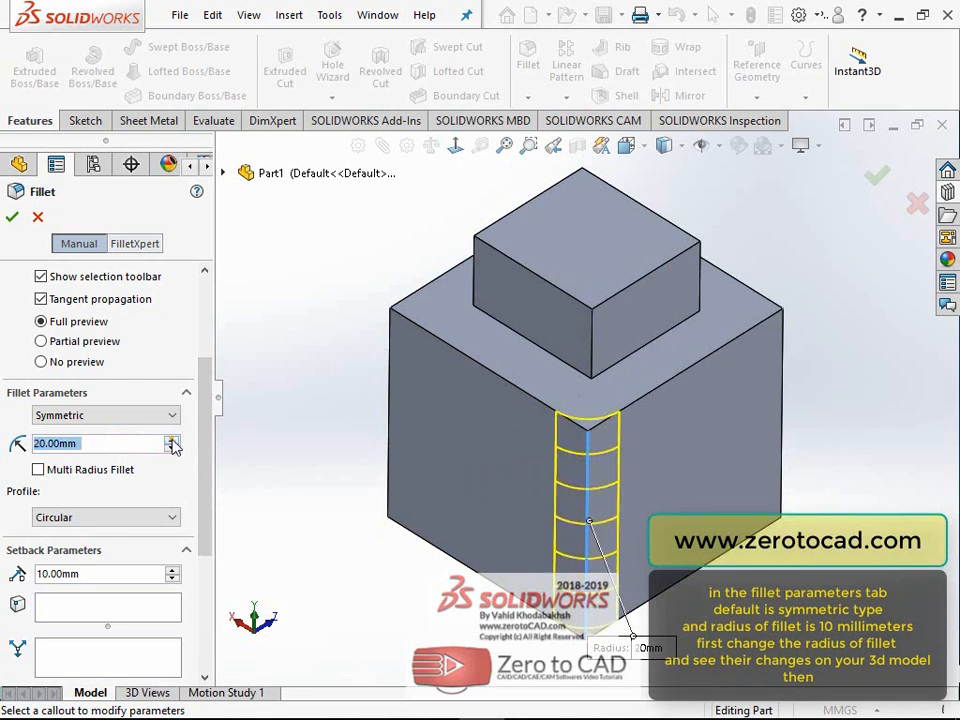
pyautogui.click(172, 440)
pyautogui.click(172, 440)
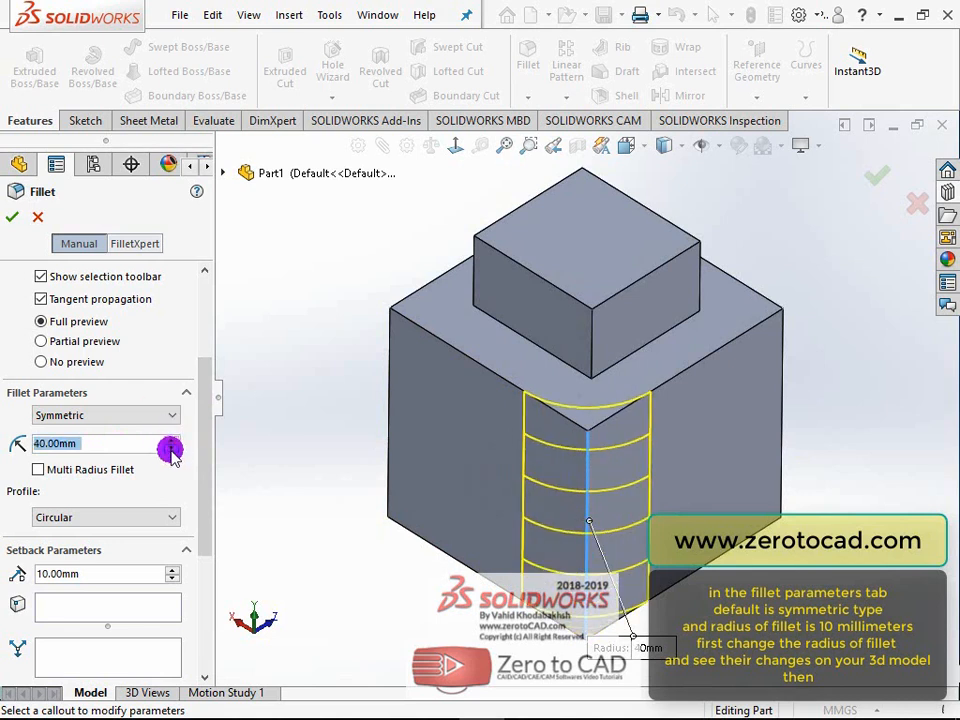
pyautogui.click(172, 451)
pyautogui.click(172, 451)
pyautogui.click(172, 451)
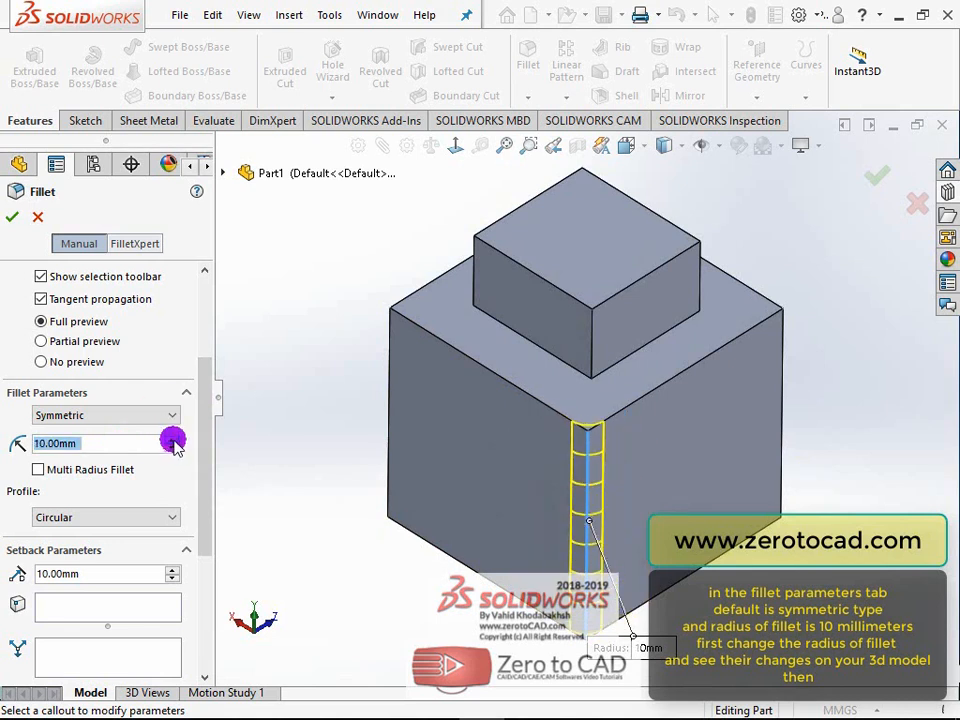
pyautogui.click(172, 440)
pyautogui.click(172, 440)
pyautogui.click(172, 440)
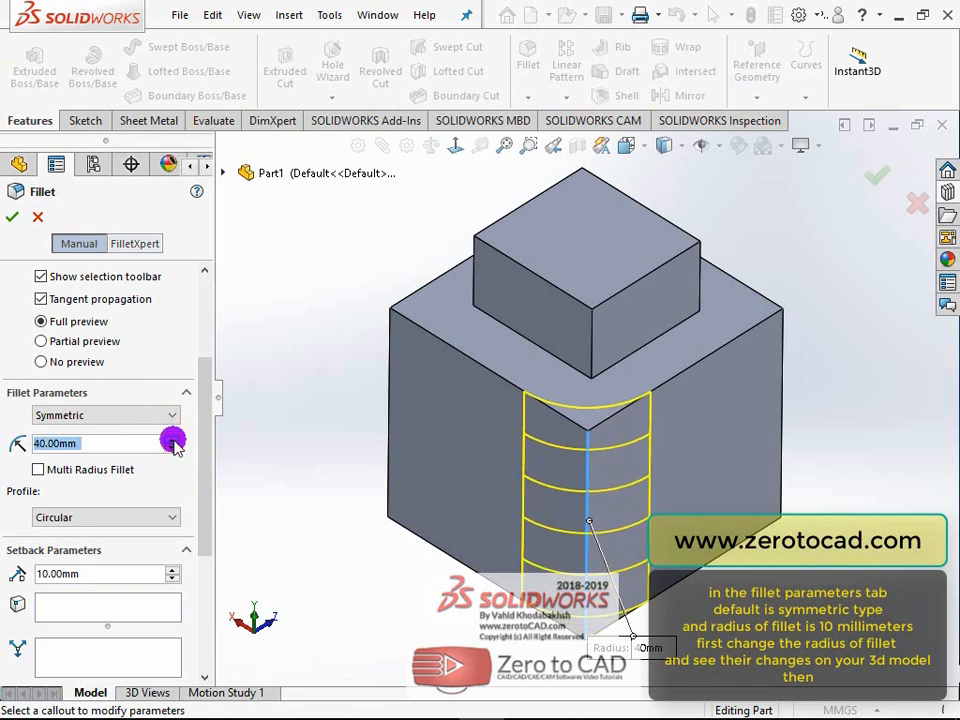
pyautogui.click(172, 451)
pyautogui.click(172, 451)
pyautogui.click(172, 451)
# Make the vertical edge's fillet asymmetric and set both of its distances to 20 mm.
pyautogui.click(124, 415)
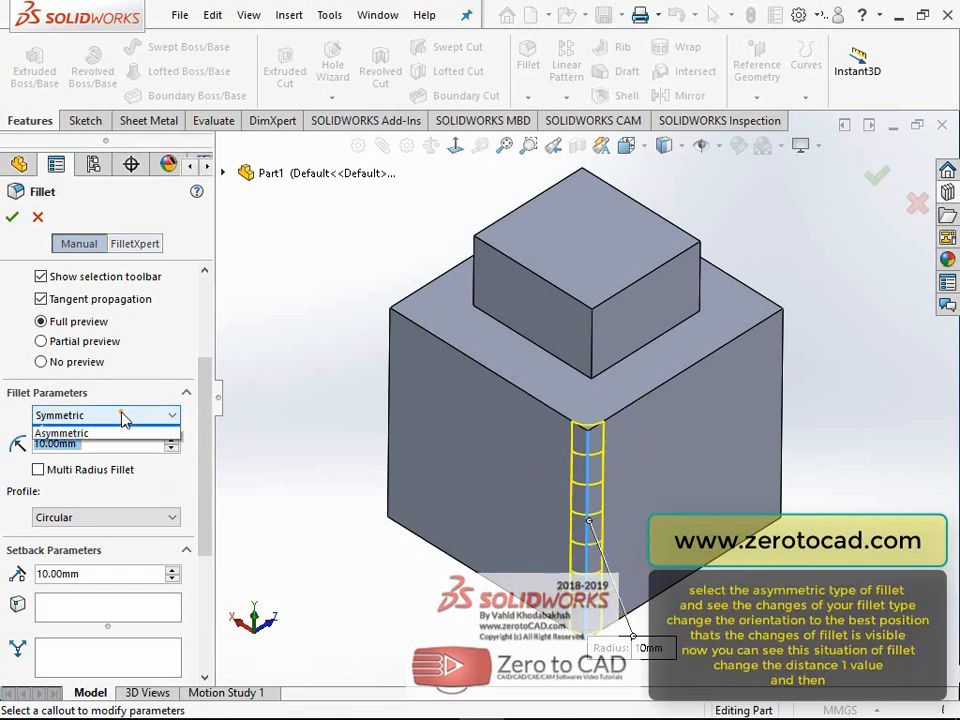
pyautogui.click(96, 444)
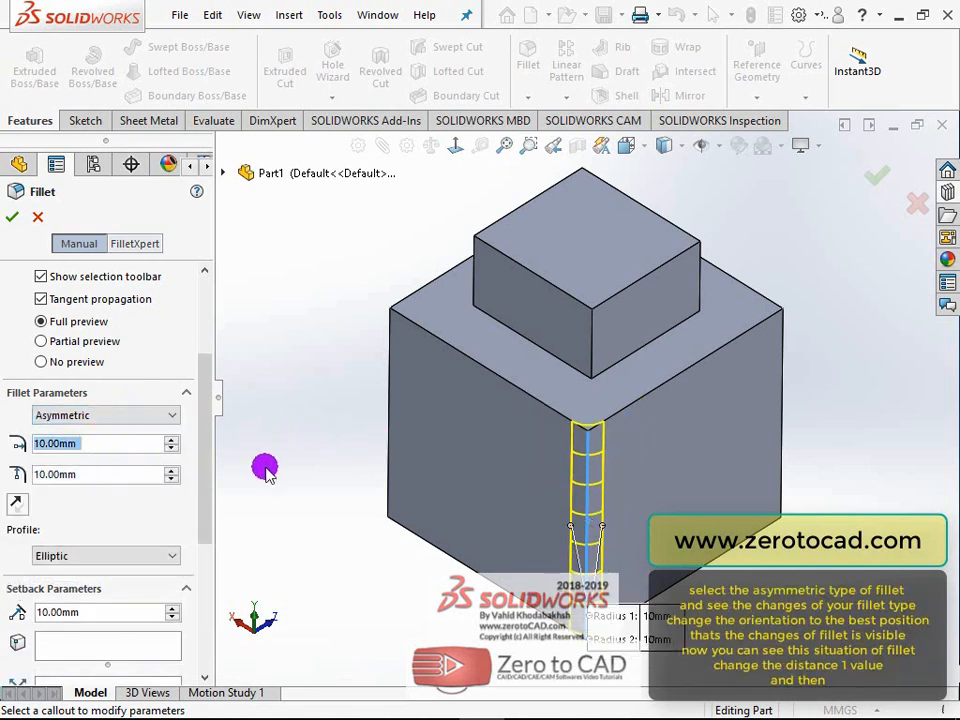
pyautogui.click(172, 440)
pyautogui.click(172, 451)
pyautogui.click(171, 471)
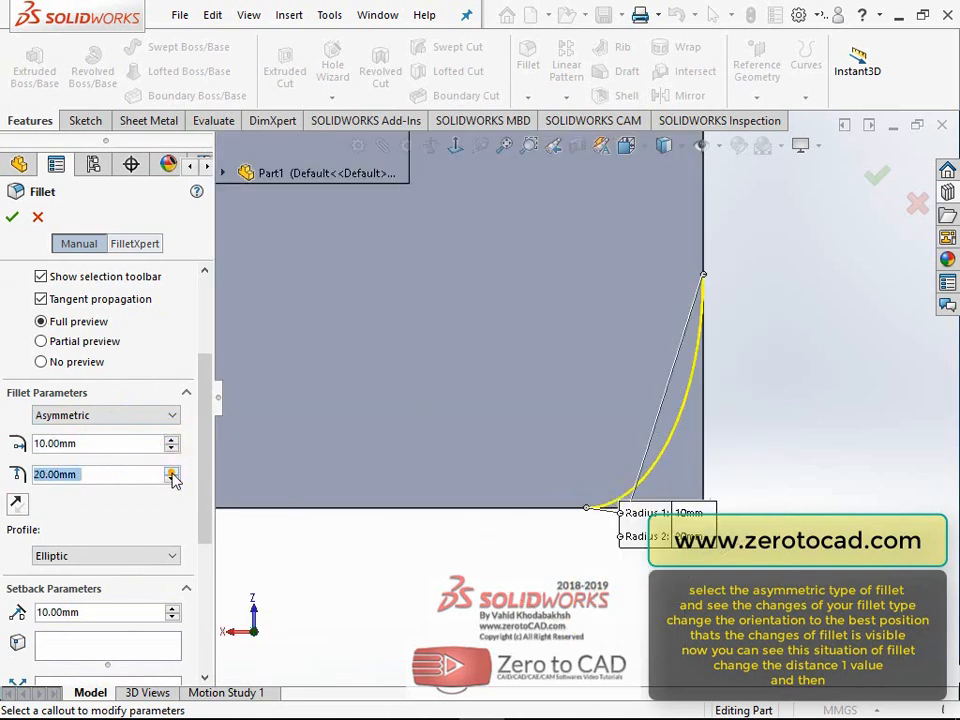
pyautogui.click(172, 480)
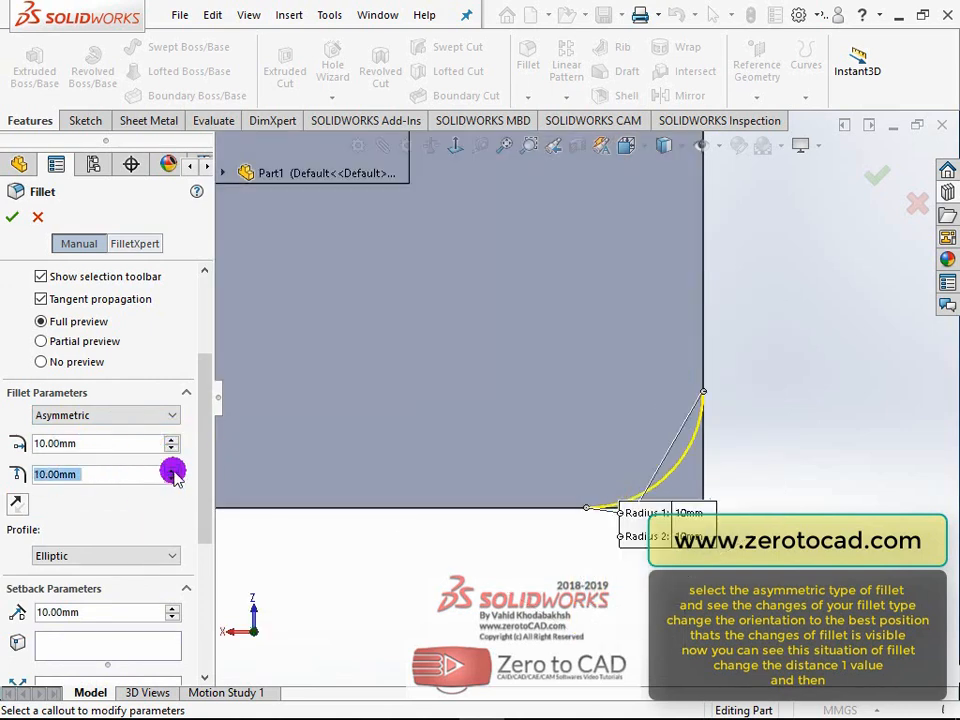
pyautogui.click(171, 469)
pyautogui.click(171, 439)
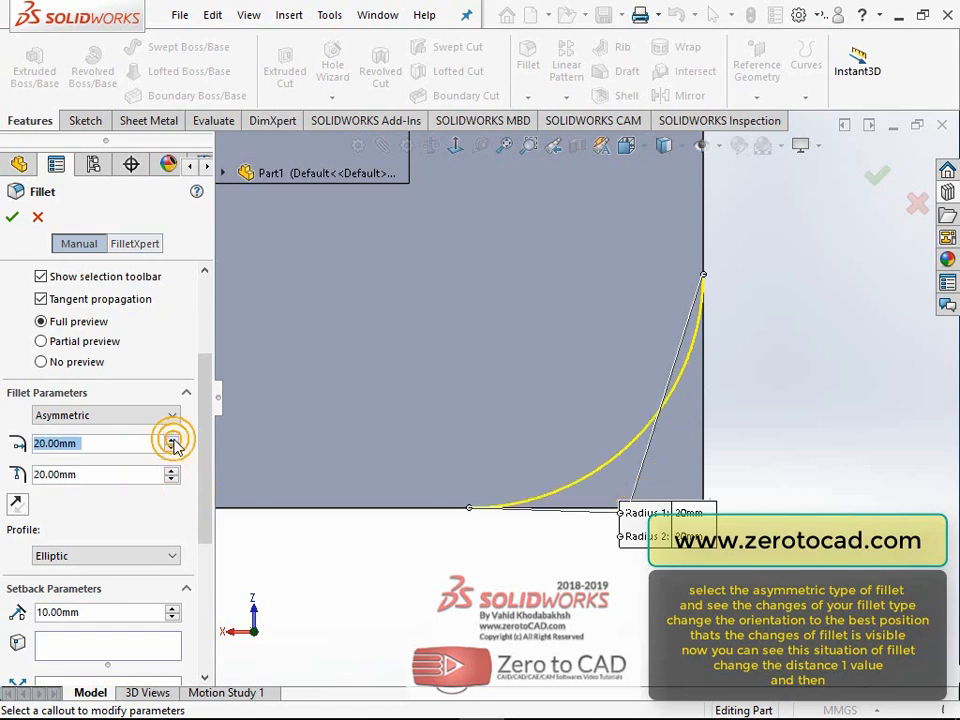
pyautogui.scroll(3, 585, 398)
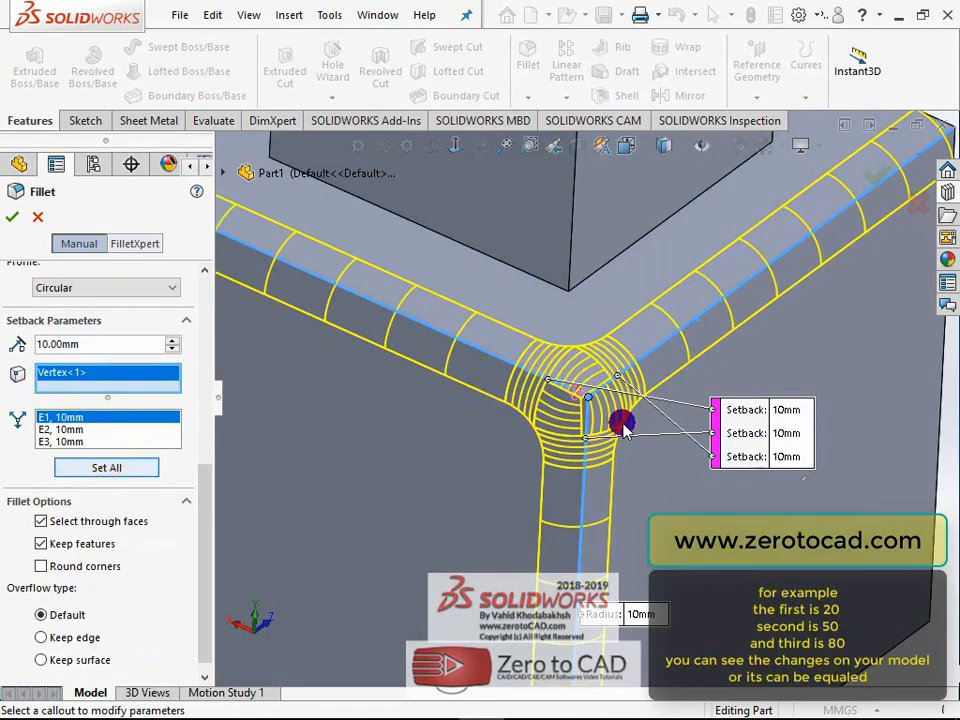
# Adjust the corner vertex's setback distances, trying 20 mm on edge E1 and setting 50 mm on edge E3.
pyautogui.scroll(3, 606, 401)
pyautogui.scroll(-3, 596, 399)
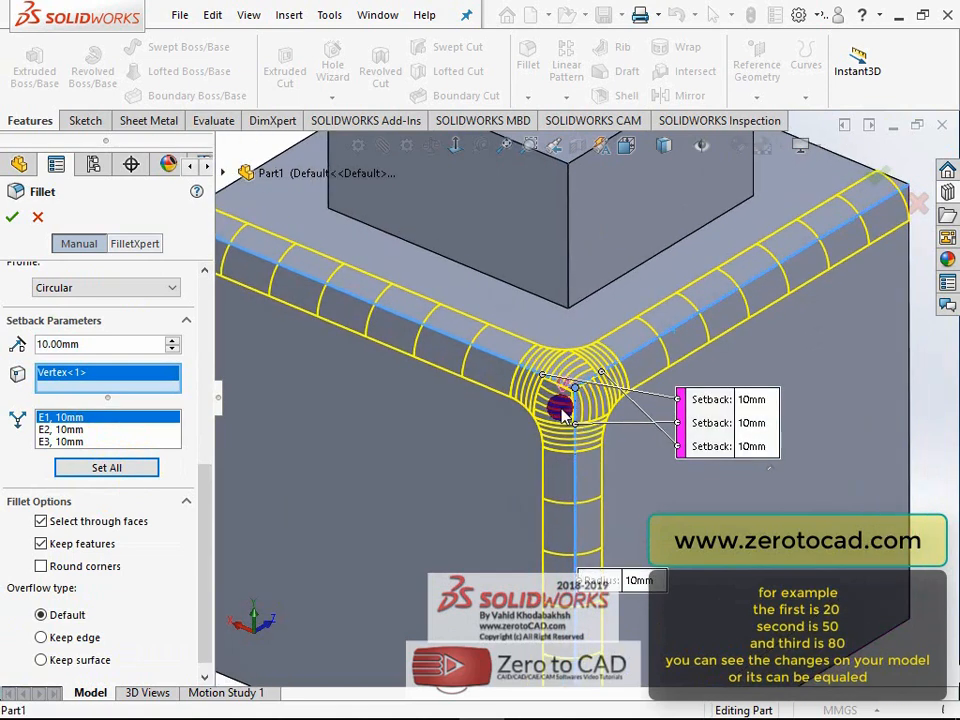
pyautogui.scroll(-2, 578, 385)
pyautogui.moveTo(92, 344); pyautogui.dragTo(63, 344)
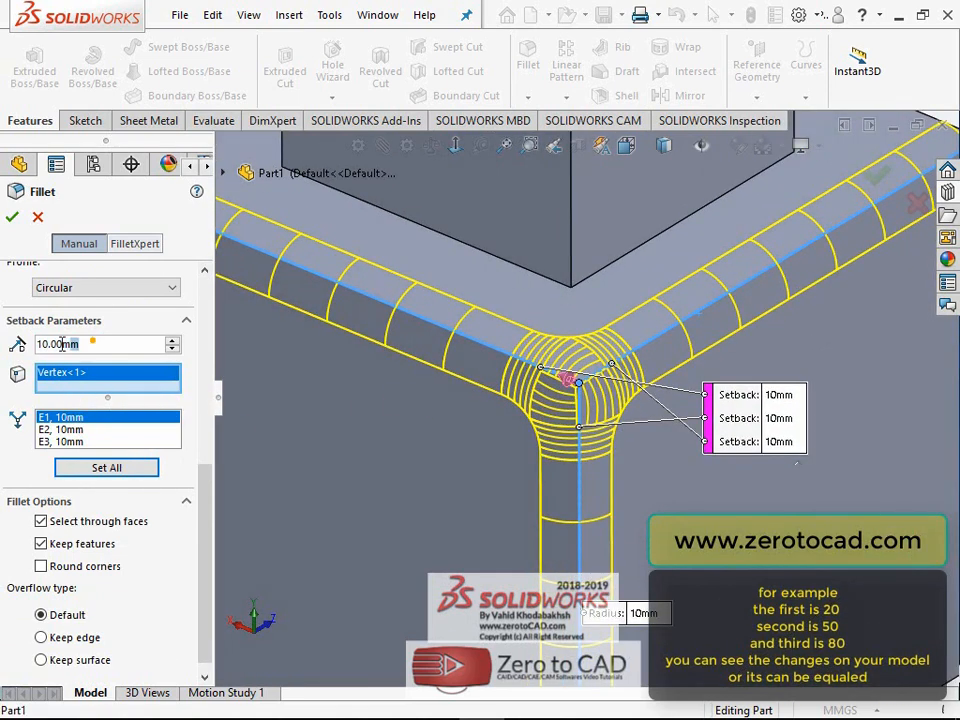
pyautogui.write('20')
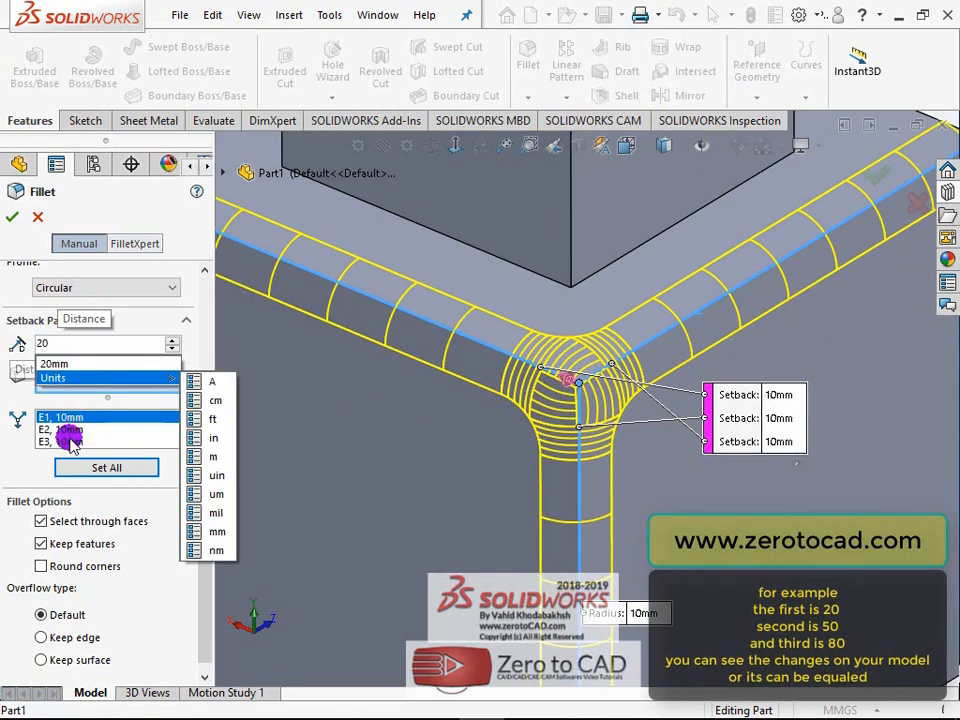
pyautogui.click(70, 429)
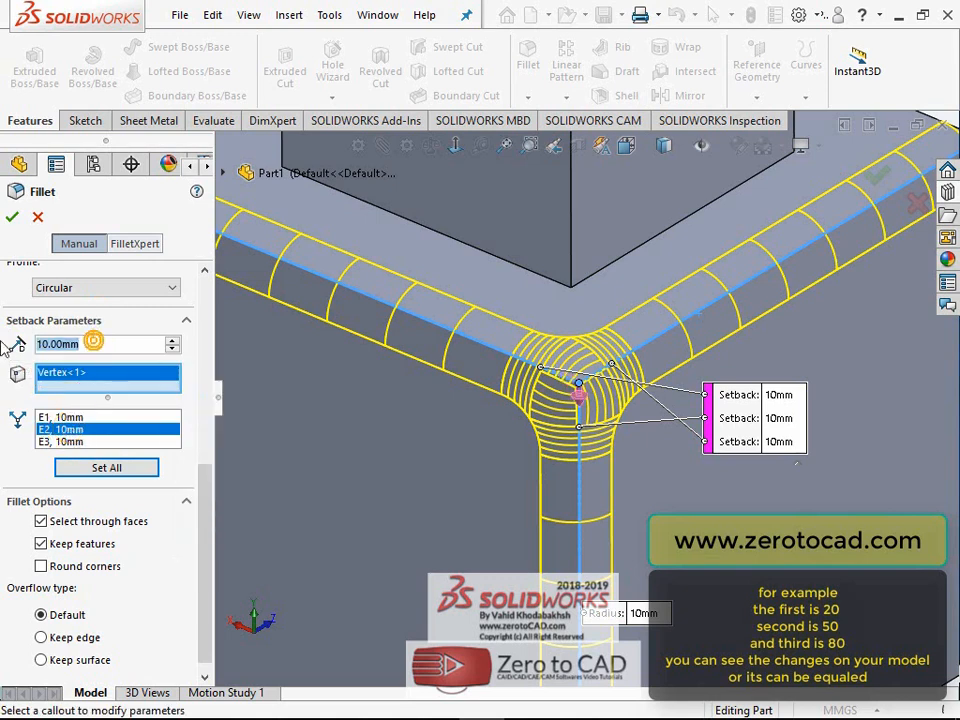
pyautogui.write('50')
pyautogui.click(72, 441)
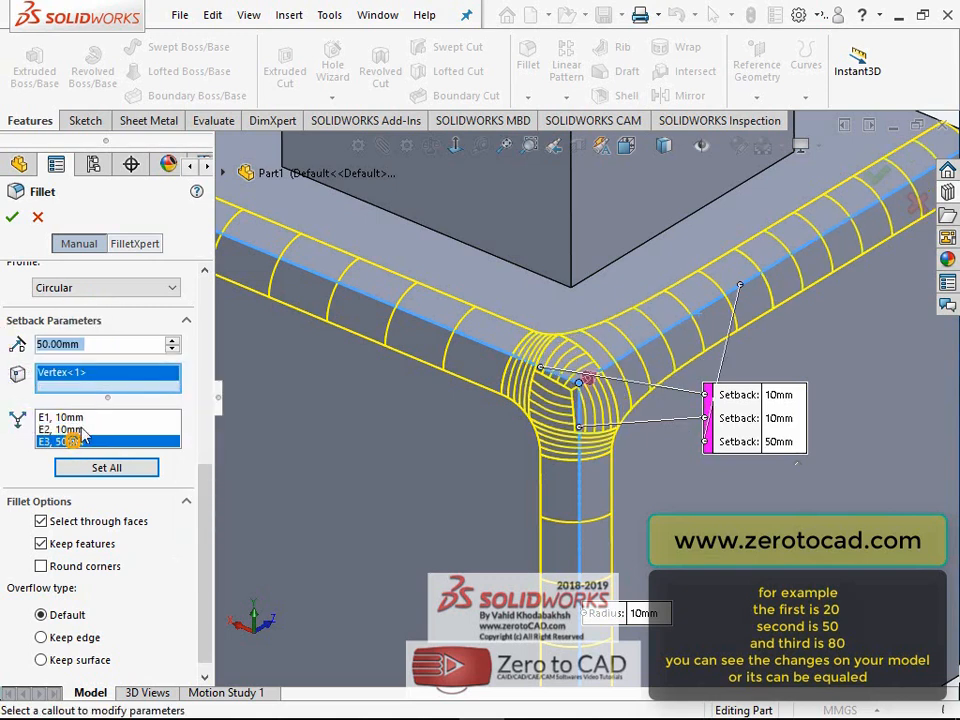
pyautogui.write('50')
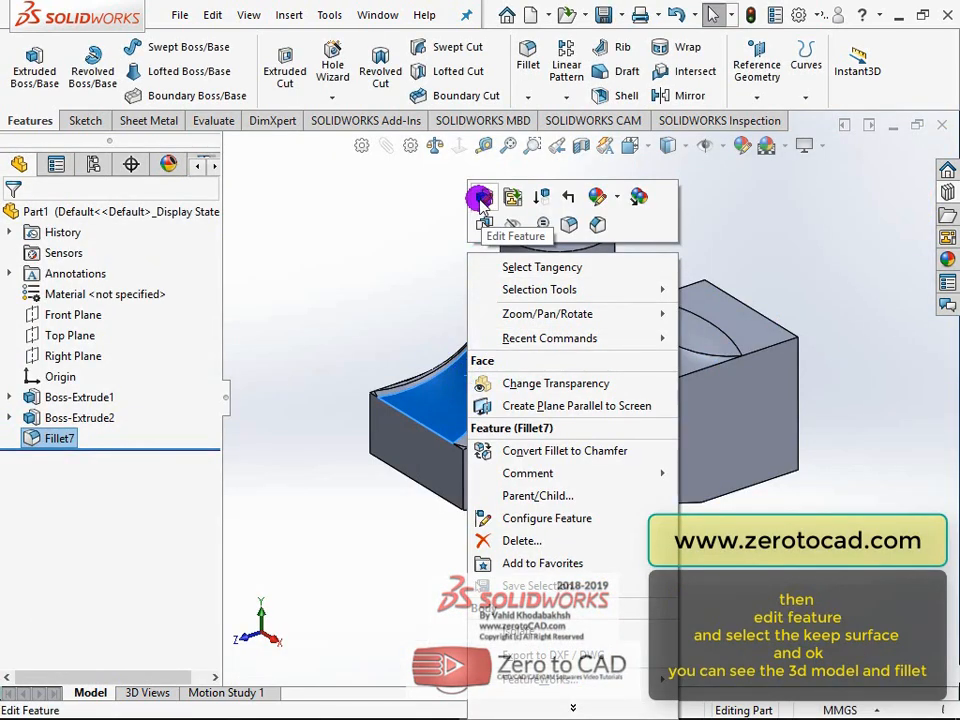
# Edit the 50 mm fillet at the cylinder's base to use the Keep surface overflow type, and accept it.
pyautogui.click(481, 200)
pyautogui.moveTo(212, 360); pyautogui.dragTo(240, 548)
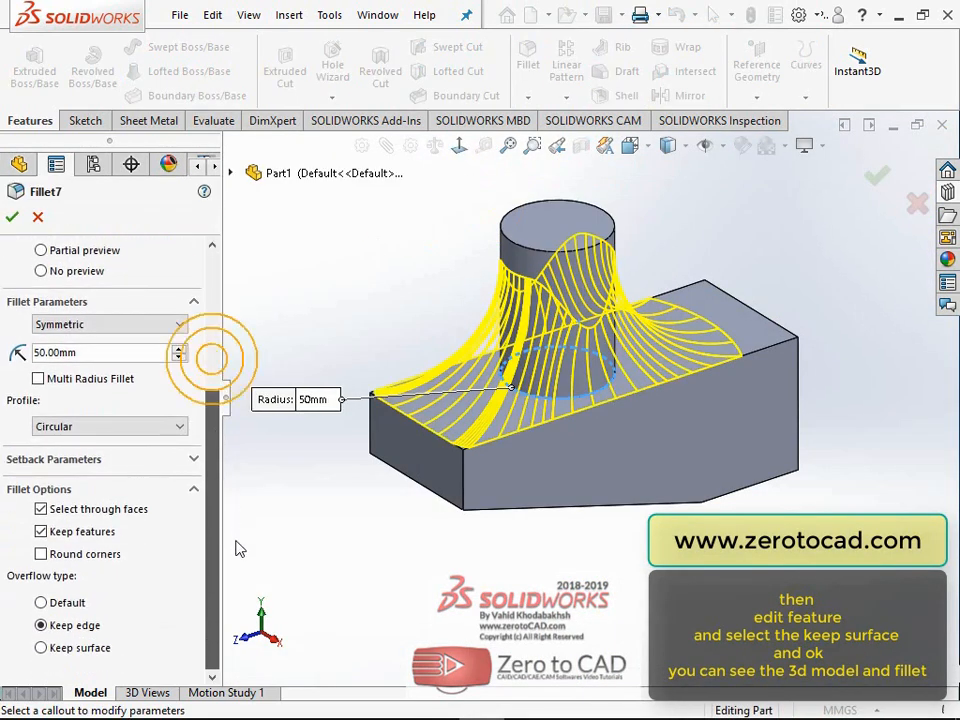
pyautogui.click(60, 647)
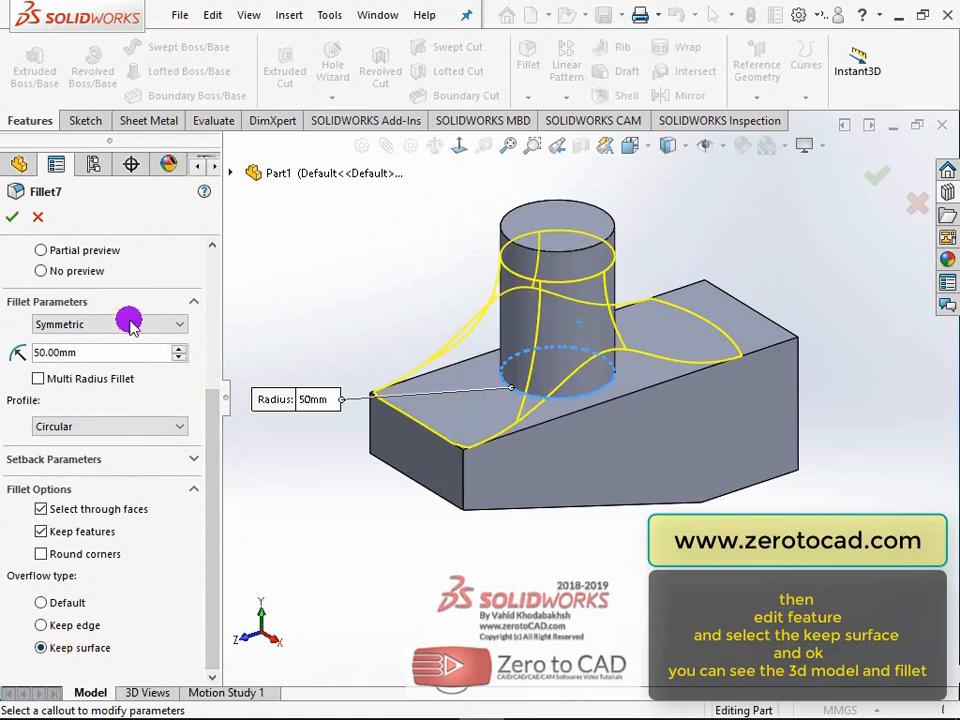
pyautogui.click(12, 216)
pyautogui.moveTo(385, 291); pyautogui.dragTo(559, 212, button='middle')
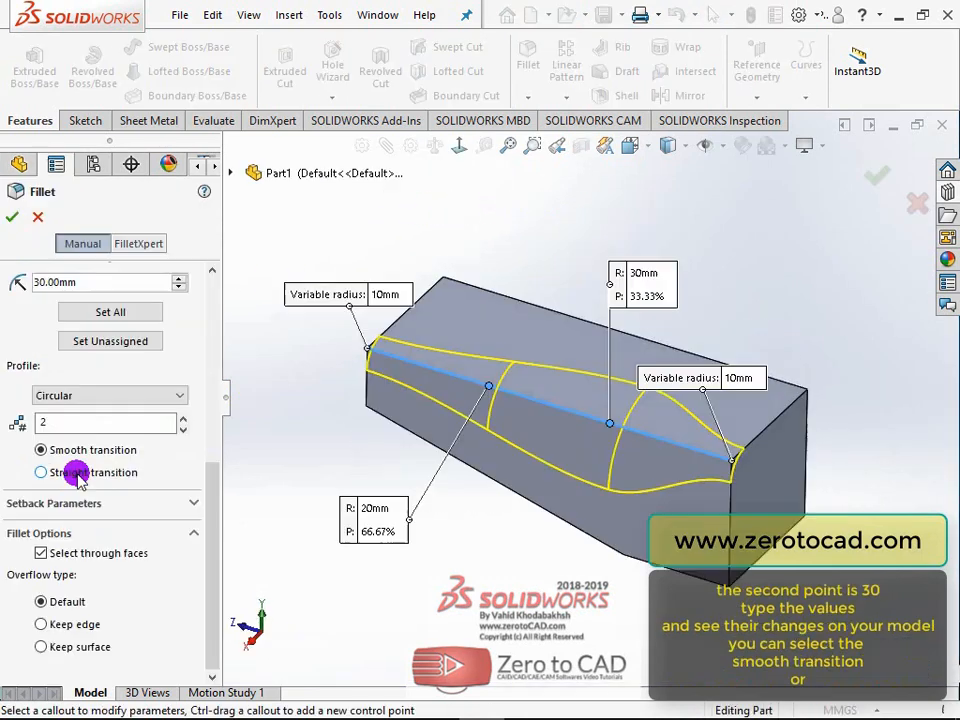
# Try the straight transition on the variable radius fillet twice, returning it to the smooth transition each time.
pyautogui.click(78, 476)
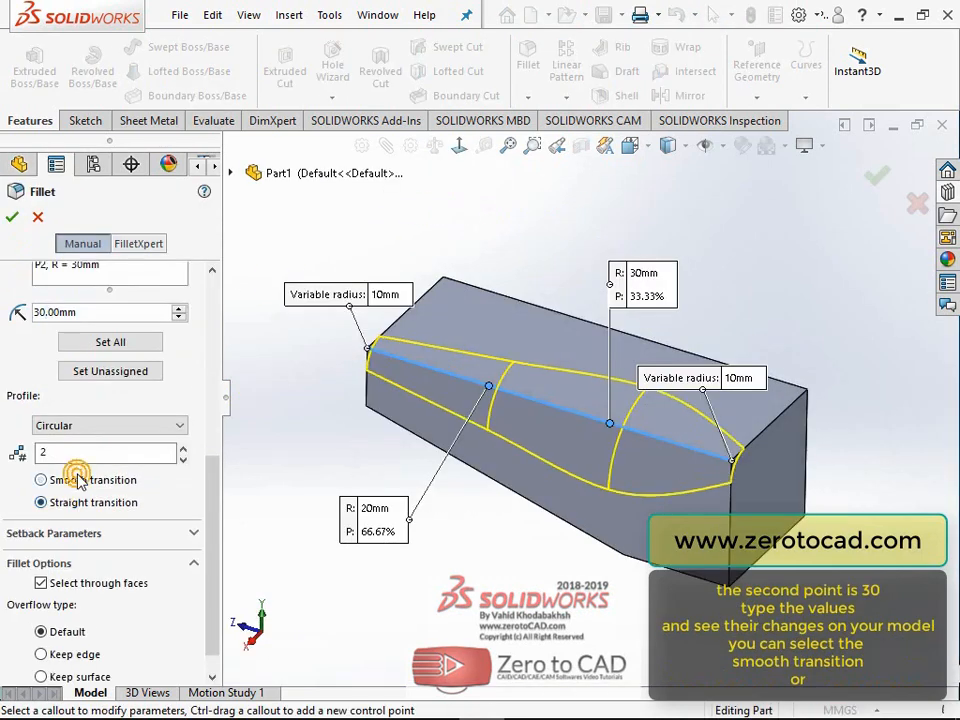
pyautogui.scroll(-4, 579, 407)
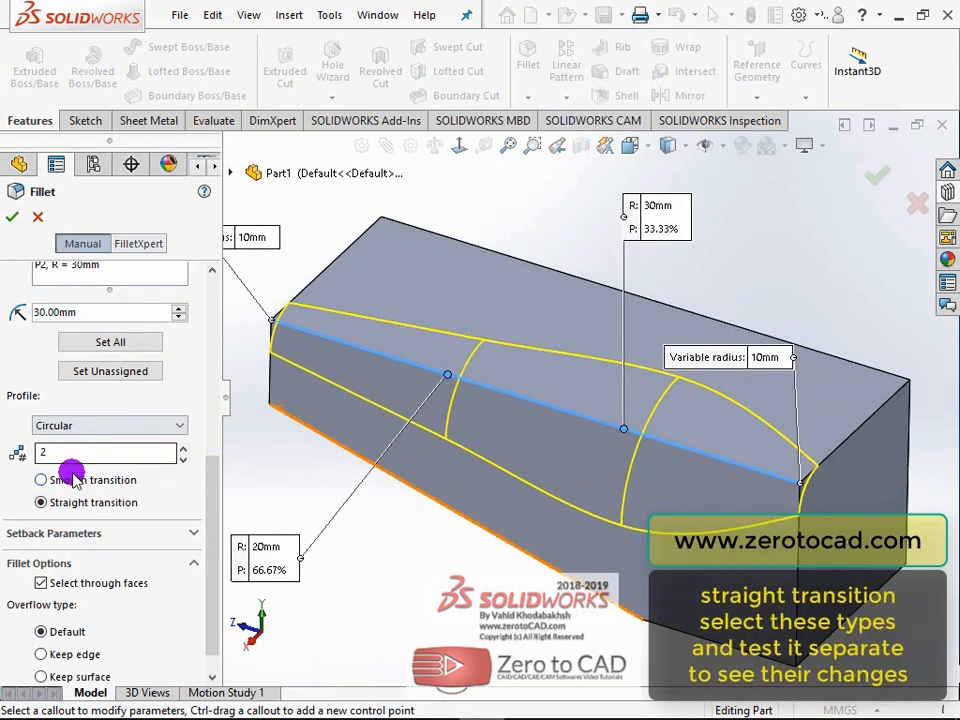
pyautogui.click(64, 482)
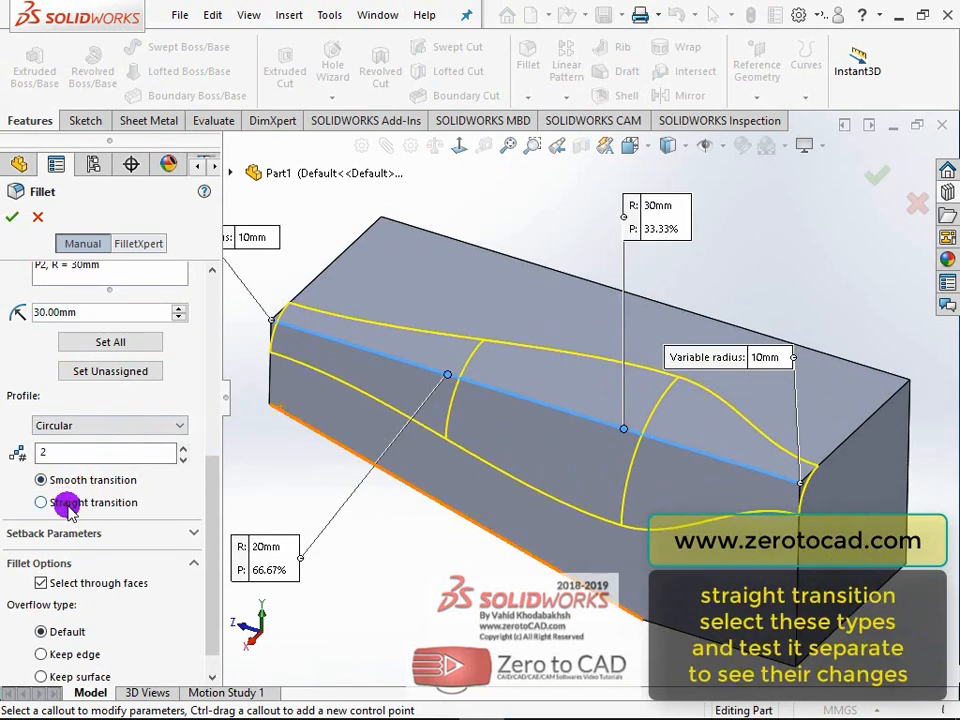
pyautogui.click(42, 502)
pyautogui.click(66, 484)
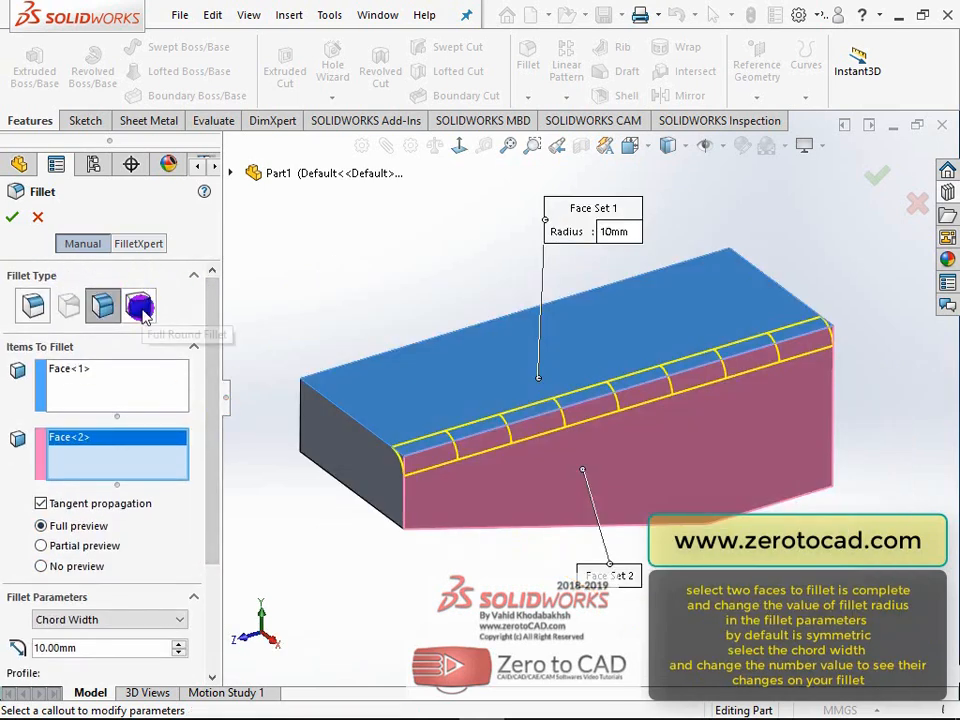
# Choose a full round fillet with the block's sloped upper face as the first side and the small end face as the center.
pyautogui.click(140, 306)
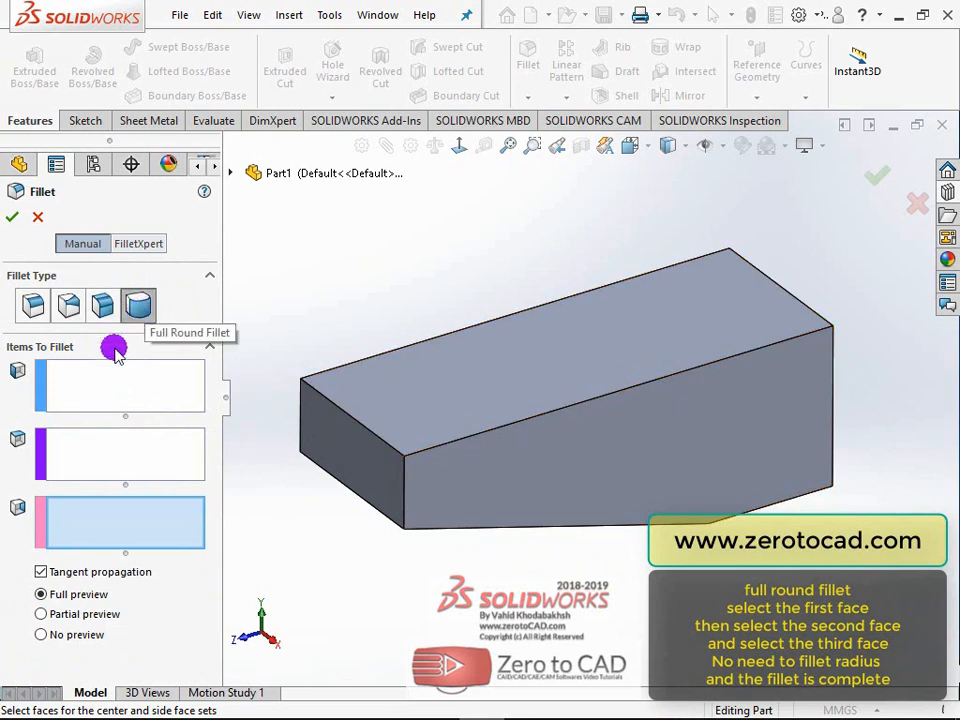
pyautogui.click(94, 381)
pyautogui.click(369, 396)
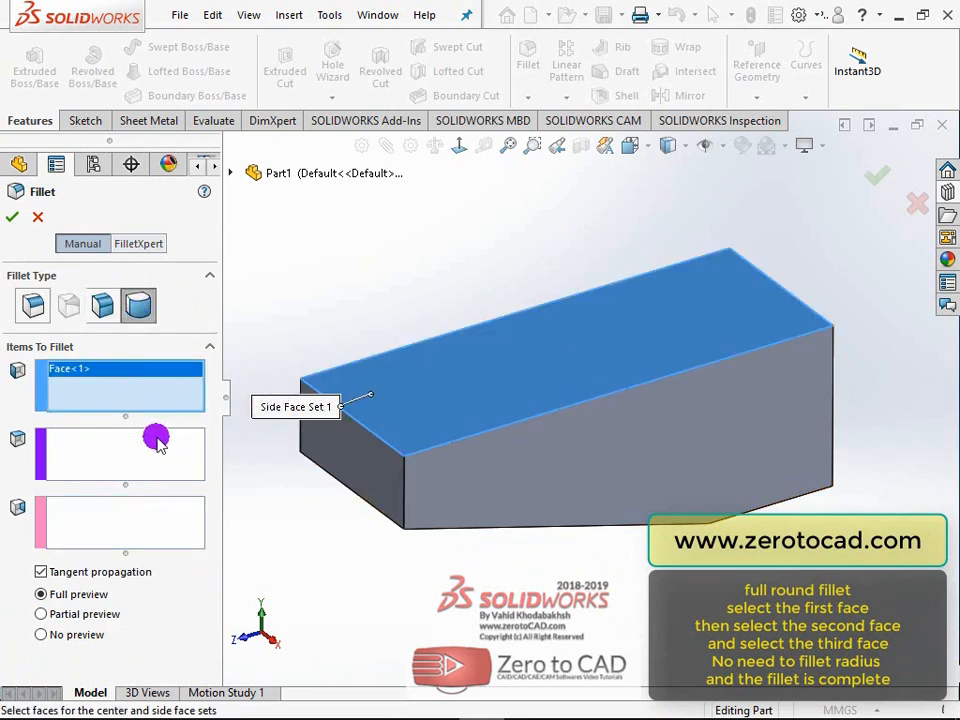
pyautogui.click(126, 452)
pyautogui.click(367, 480)
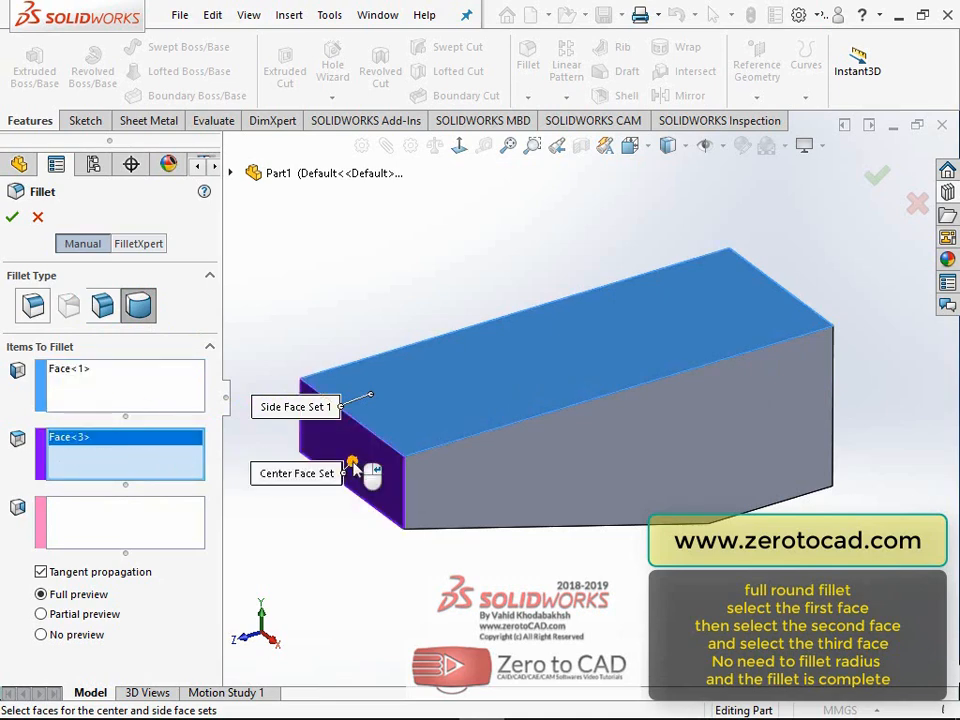
# Use the block's flat underside as the second side face and complete the full round fillet.
pyautogui.moveTo(381, 542); pyautogui.dragTo(305, 430, button='middle')
pyautogui.click(133, 530)
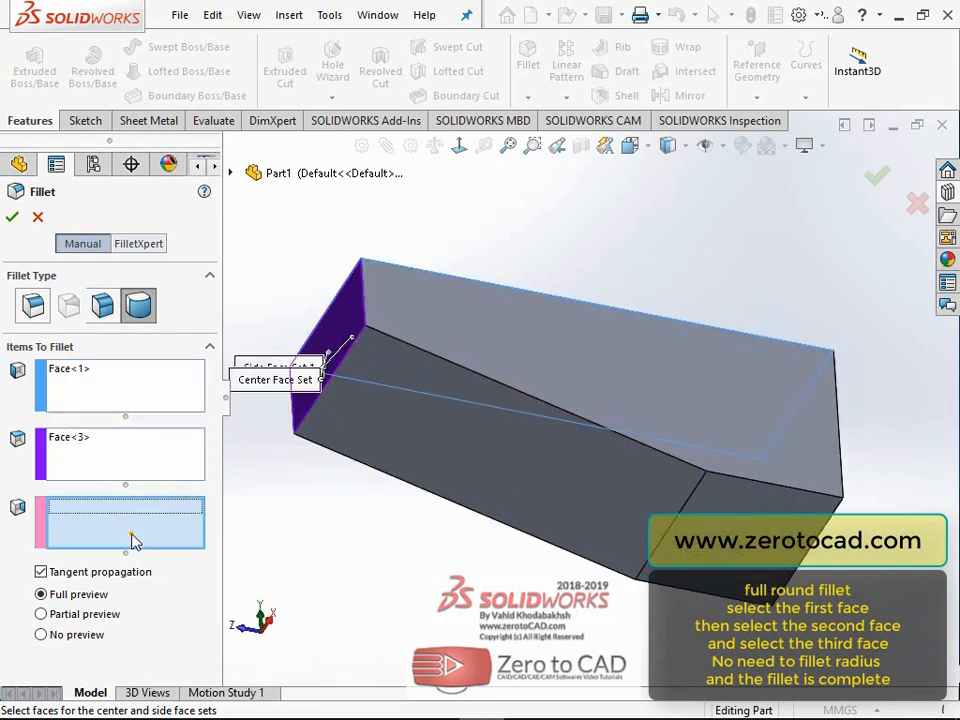
pyautogui.click(436, 452)
pyautogui.moveTo(407, 454); pyautogui.dragTo(438, 558, button='middle')
pyautogui.scroll(1, 474, 435)
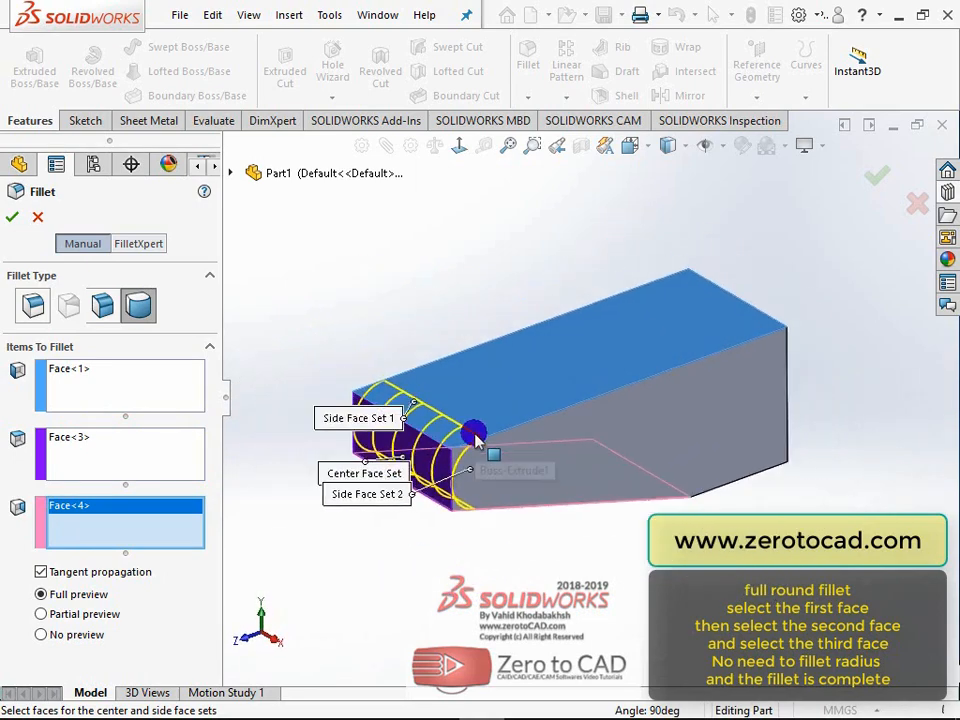
pyautogui.scroll(-1, 490, 432)
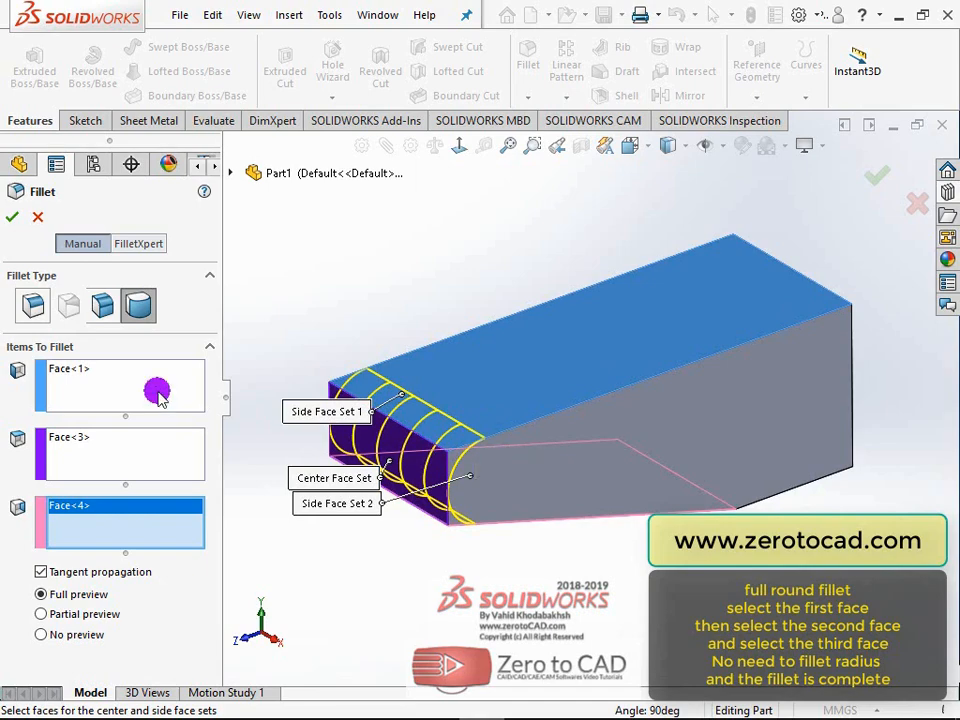
pyautogui.click(10, 219)
pyautogui.rightClick(62, 421)
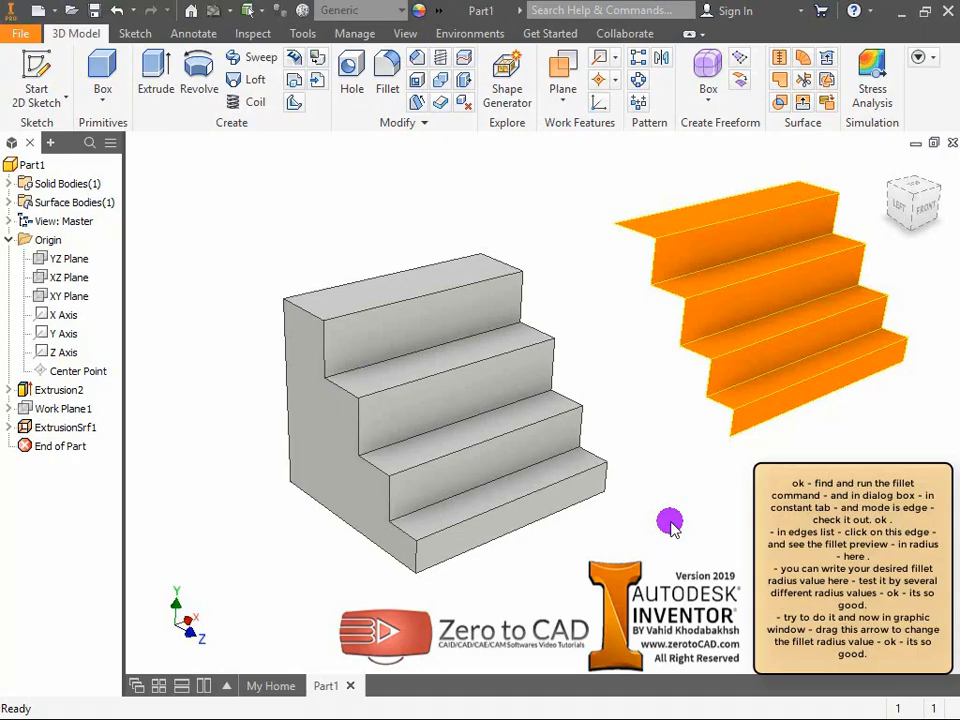
# Switch to Autodesk Inventor and select the lowest stair step's front upper edge for a constant radius fillet.
pyautogui.click(389, 82)
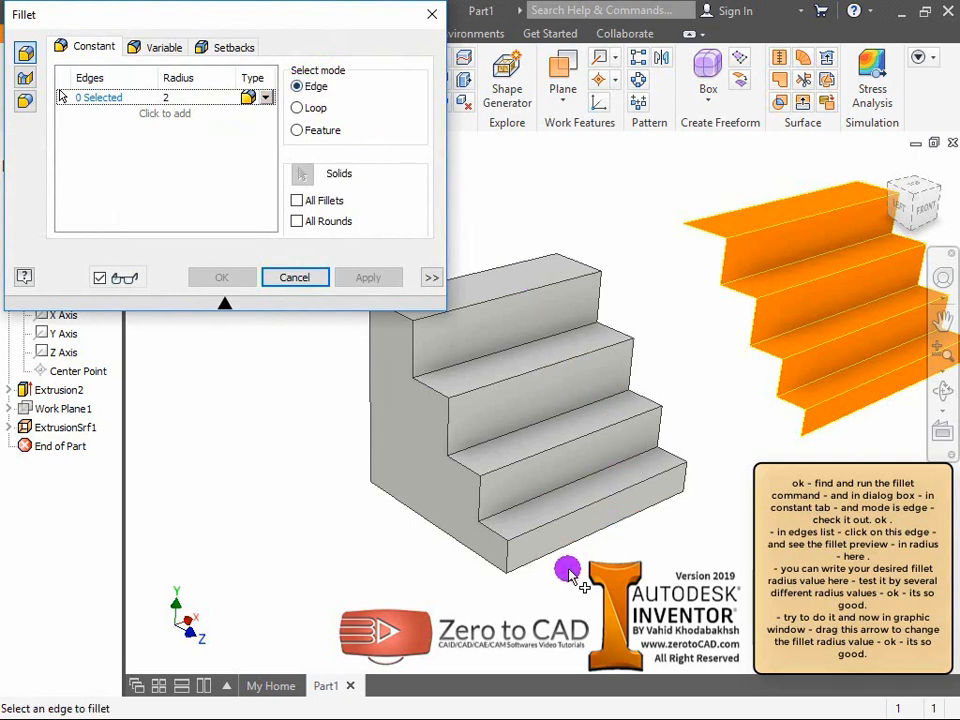
pyautogui.scroll(-3, 566, 570)
pyautogui.scroll(-3, 470, 553)
pyautogui.moveTo(735, 508); pyautogui.dragTo(576, 540, button='middle')
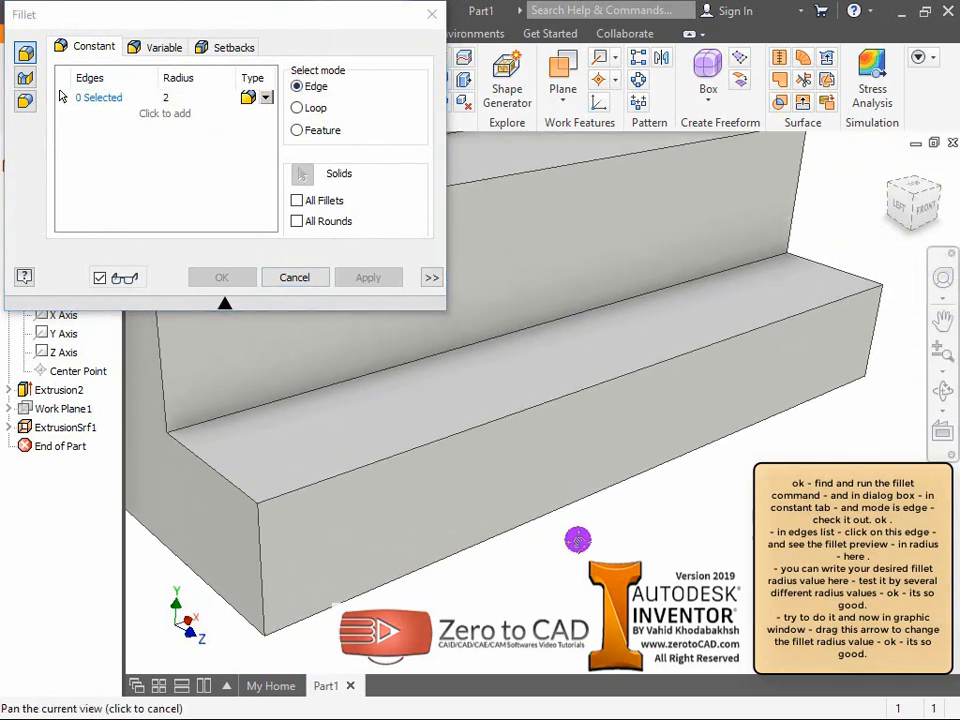
pyautogui.click(497, 419)
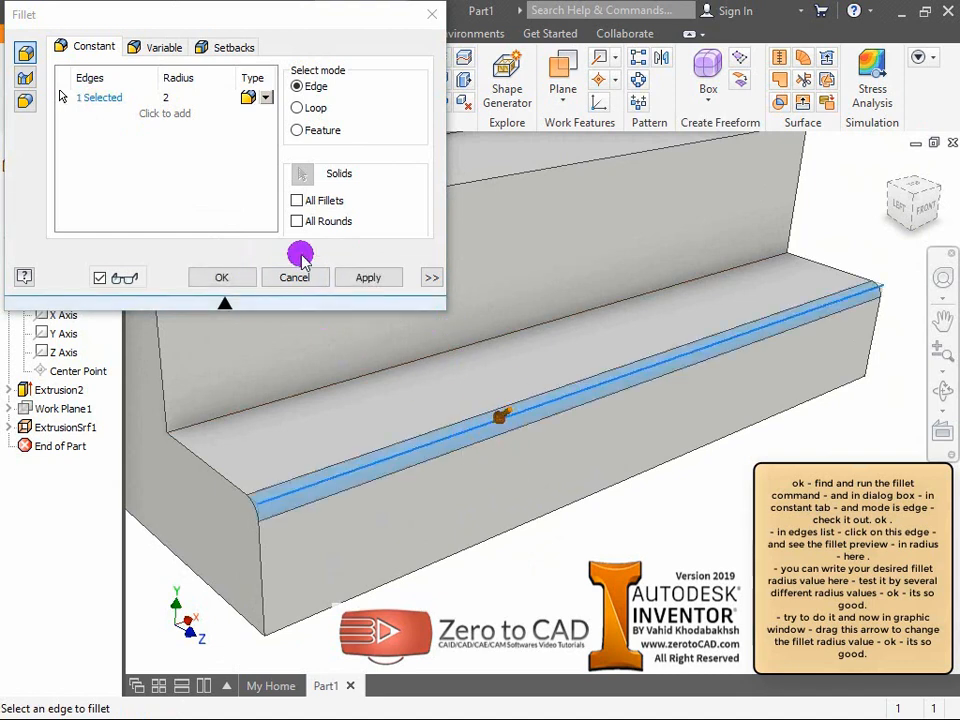
# Try radii of 10 and 15 on the lowest step's edge fillet, and vary the radius with the on-model manipulator.
pyautogui.click(187, 99)
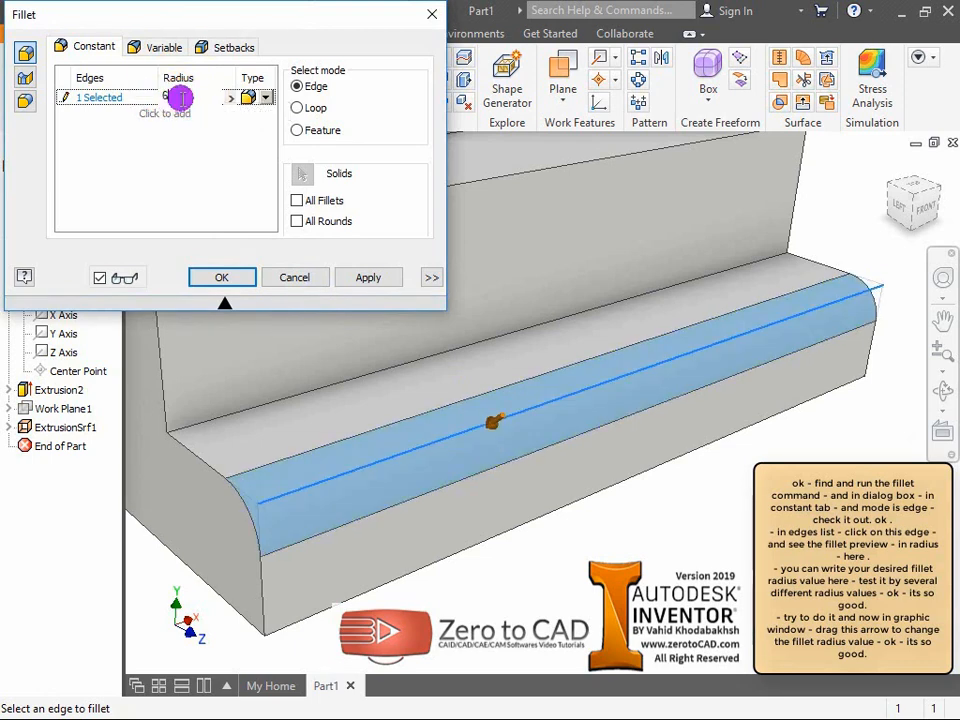
pyautogui.moveTo(180, 98); pyautogui.dragTo(153, 98)
pyautogui.click(153, 97)
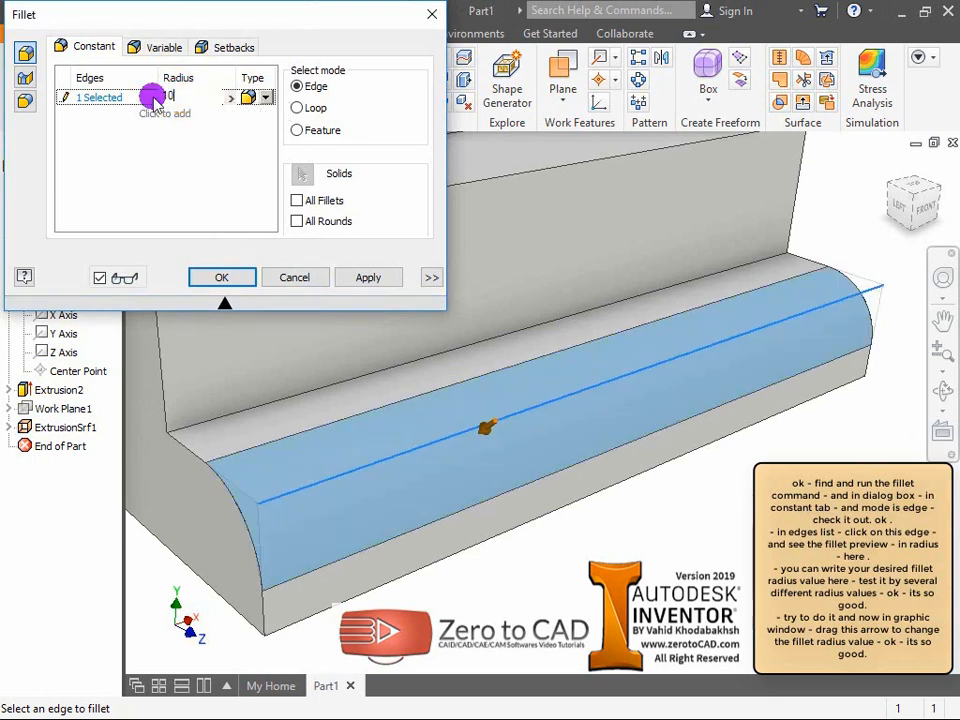
pyautogui.moveTo(182, 98); pyautogui.dragTo(136, 100)
pyautogui.write('15')
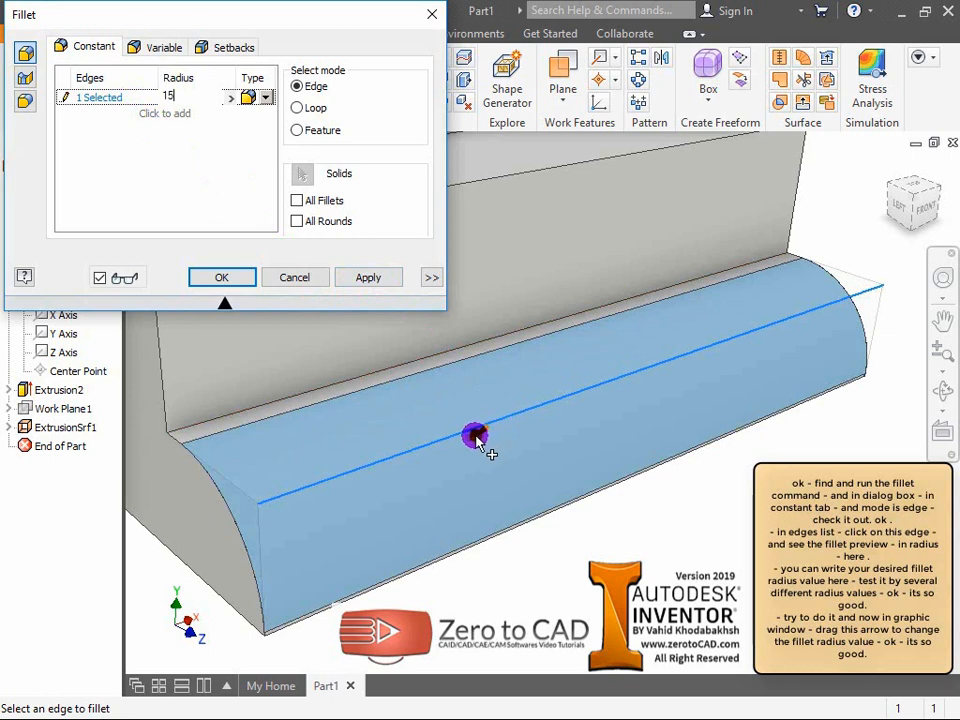
pyautogui.moveTo(477, 444); pyautogui.dragTo(495, 364)
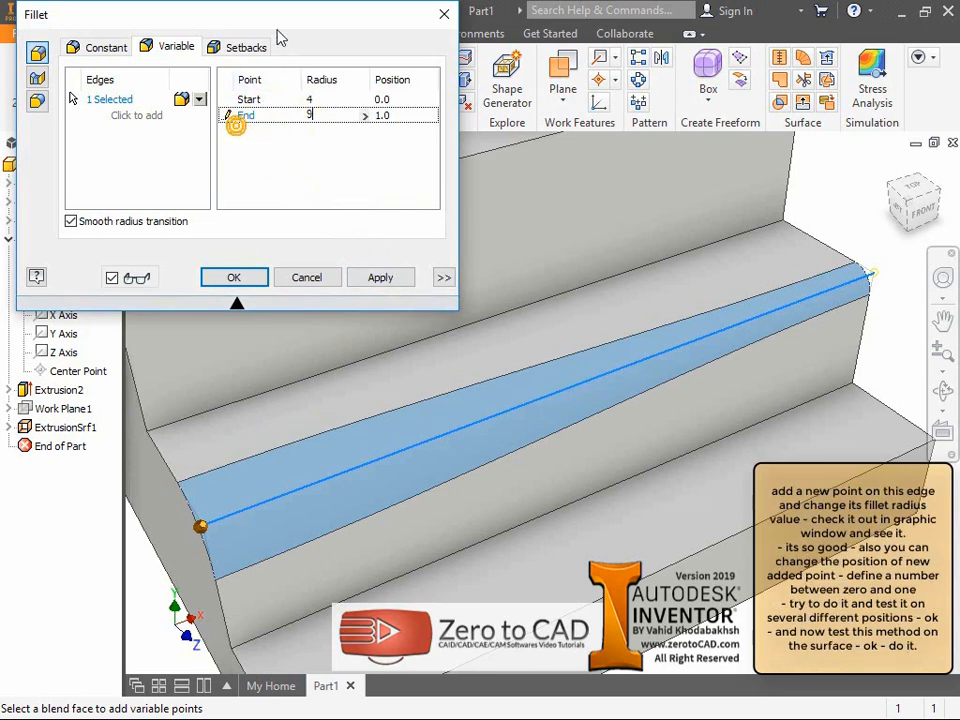
# Add a control point near the middle of the variable fillet's edge and set its radius to 13.
pyautogui.moveTo(275, 14); pyautogui.dragTo(270, 36)
pyautogui.click(270, 156)
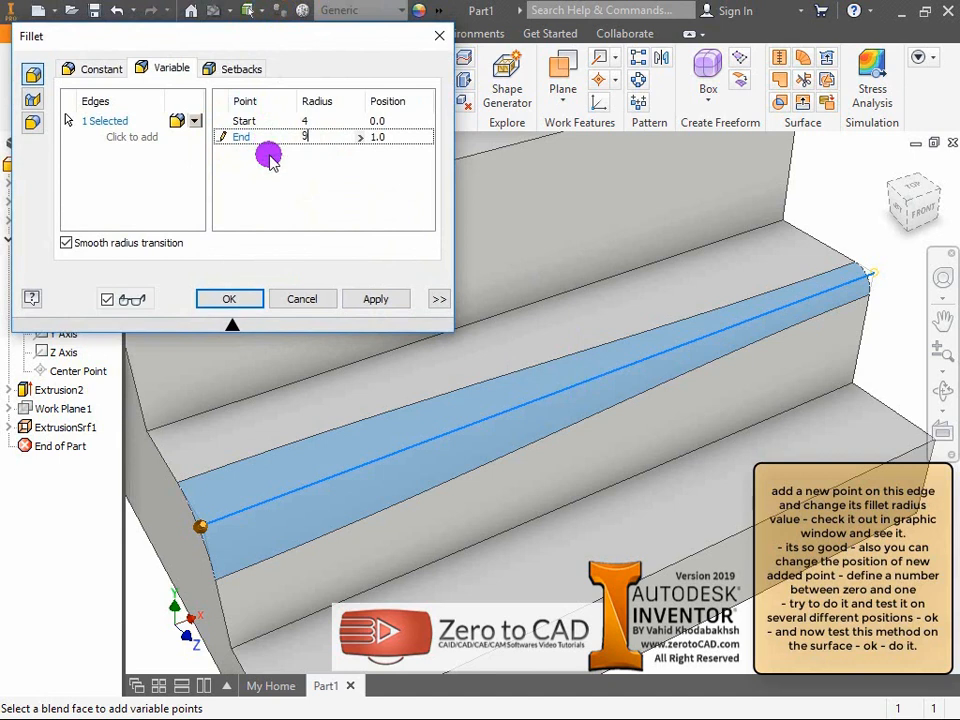
pyautogui.click(318, 120)
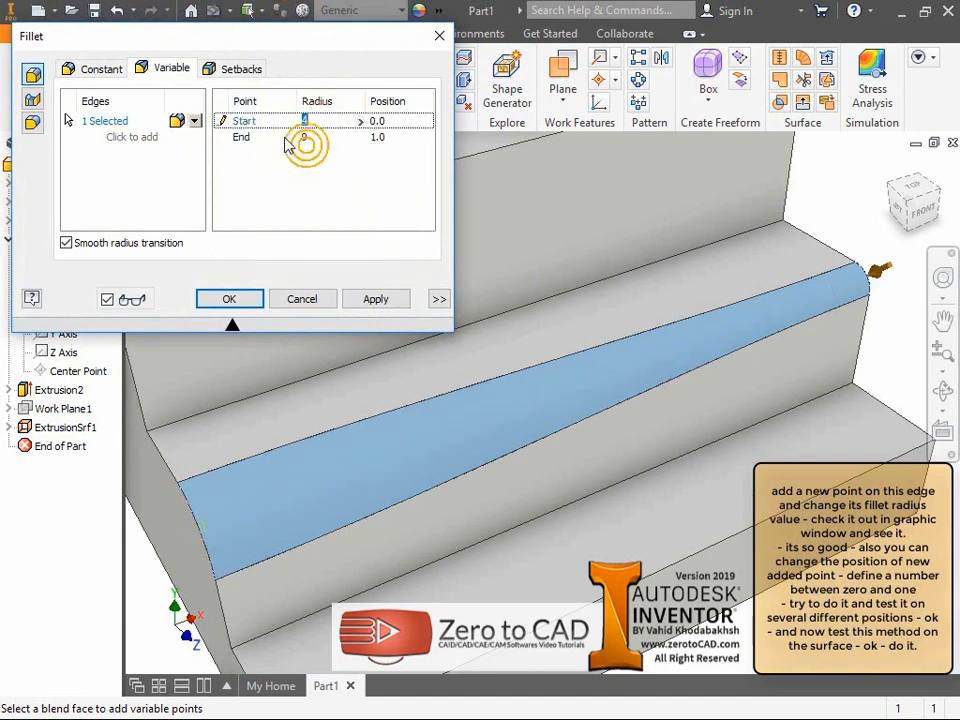
pyautogui.click(288, 140)
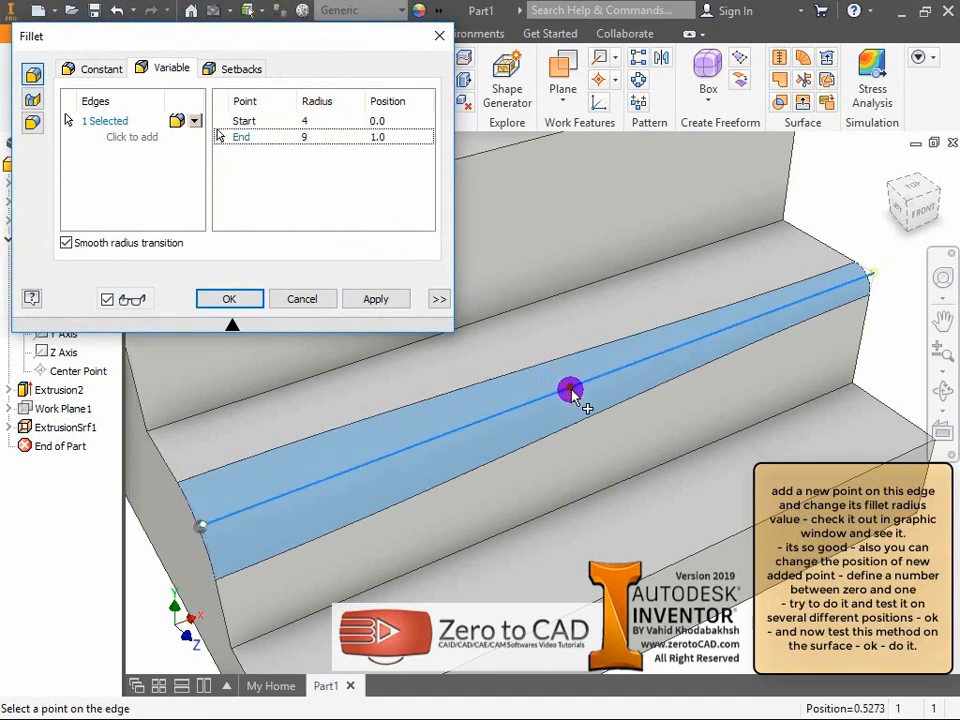
pyautogui.click(571, 392)
pyautogui.click(309, 152)
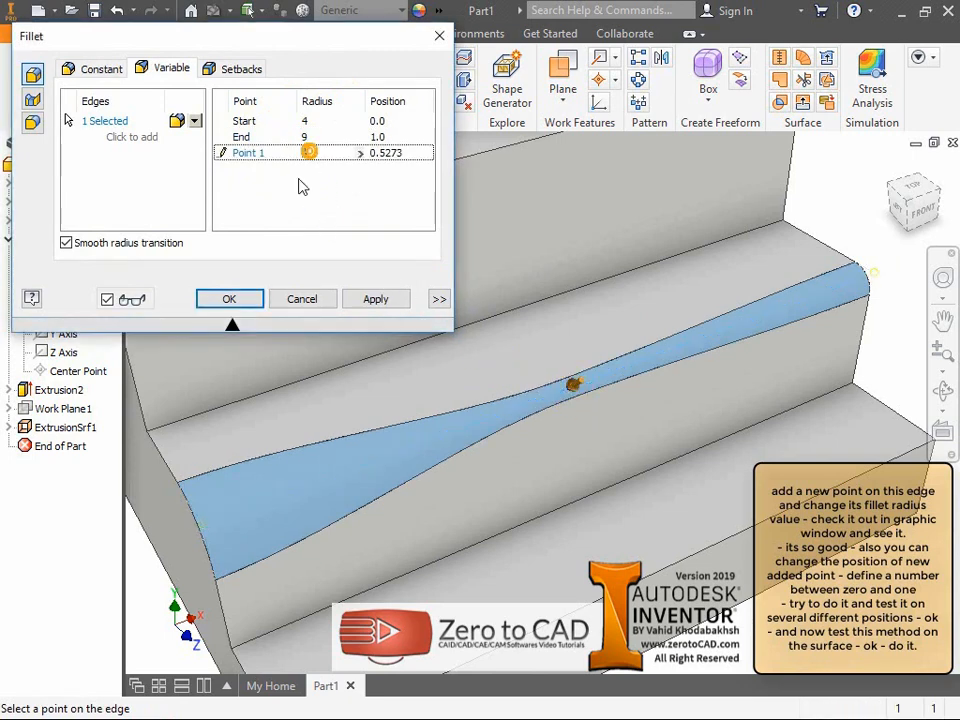
pyautogui.write('13')
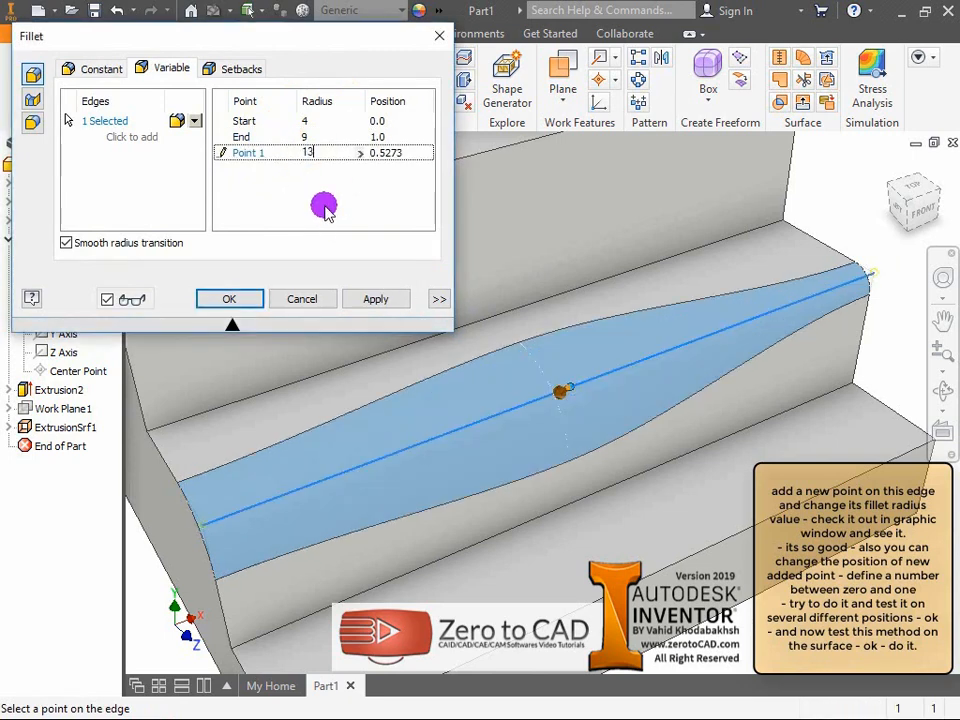
# Change the added control point's position along the edge to 0.5 and to 0.7.
pyautogui.click(407, 150)
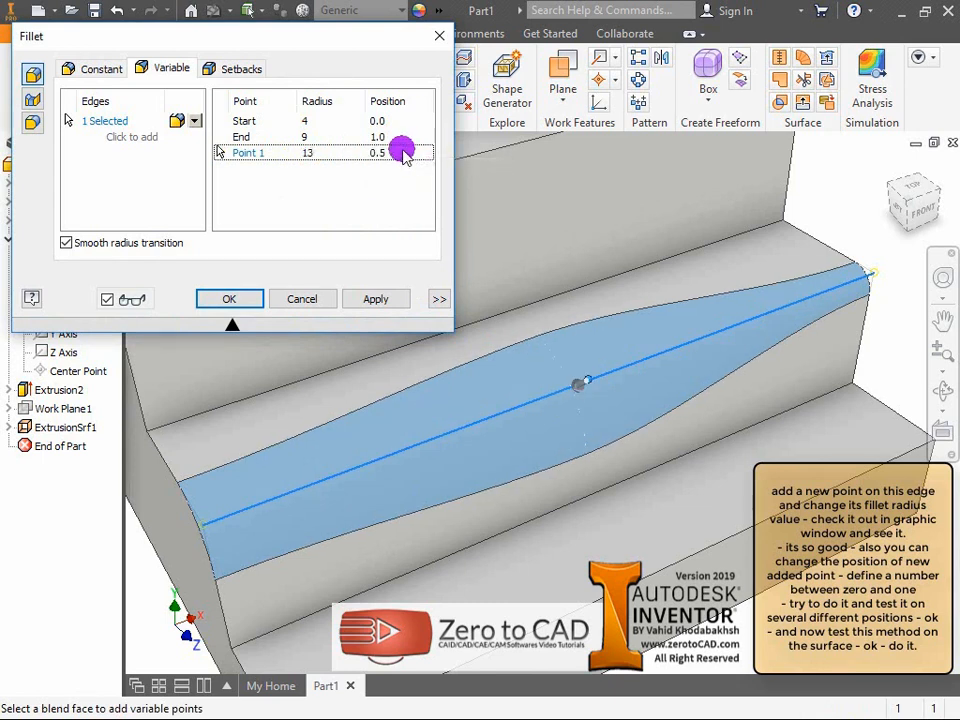
pyautogui.click(396, 154)
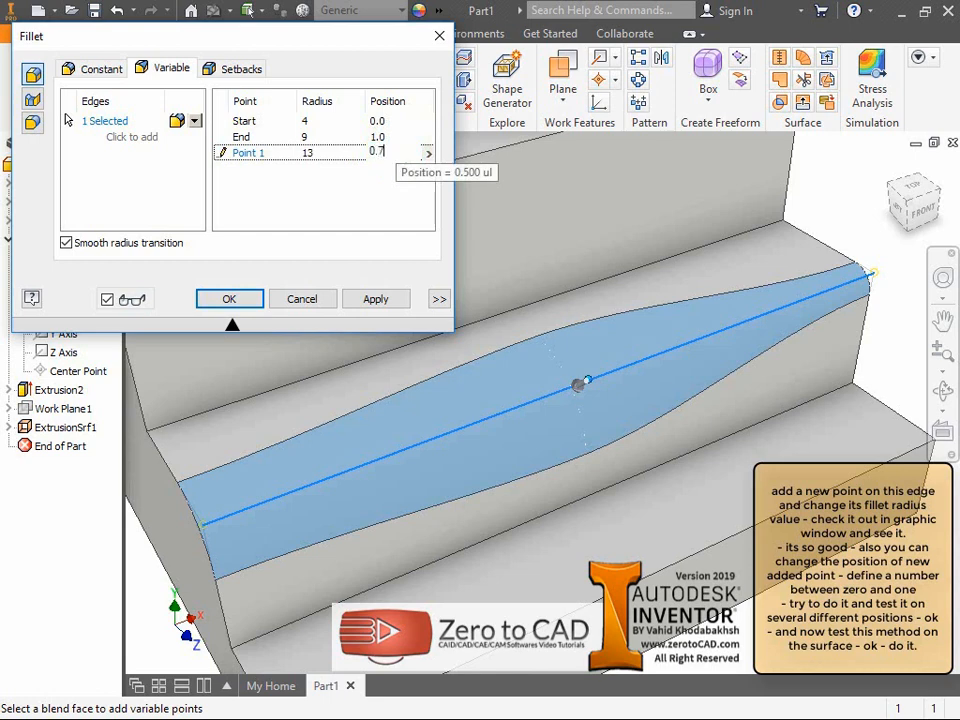
pyautogui.write('0.7')
pyautogui.click(396, 157)
pyautogui.moveTo(637, 249); pyautogui.dragTo(677, 229)
pyautogui.press('Escape')
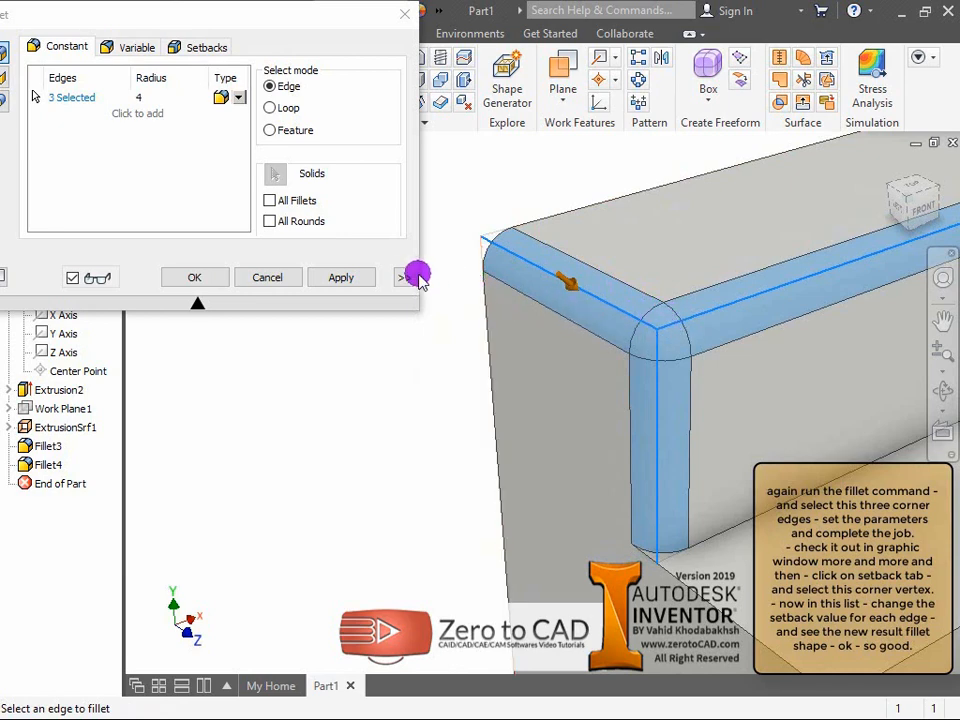
# Select the corner vertex shared by the three filleted edges as the setback vertex.
pyautogui.moveTo(542, 171); pyautogui.dragTo(525, 165, button='middle')
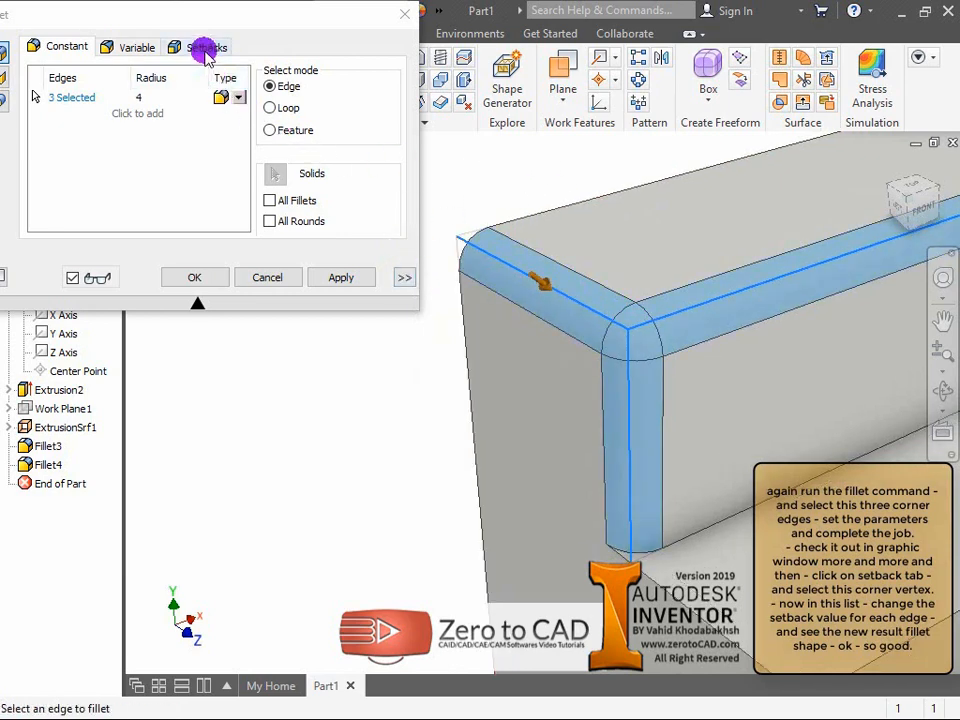
pyautogui.click(205, 50)
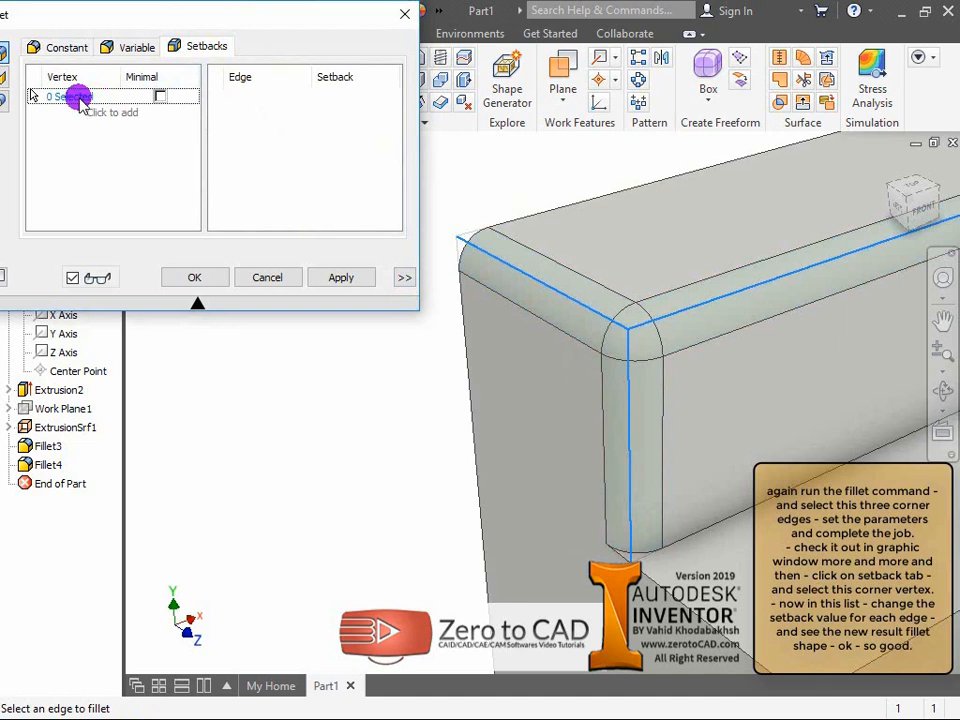
pyautogui.click(75, 97)
pyautogui.click(624, 329)
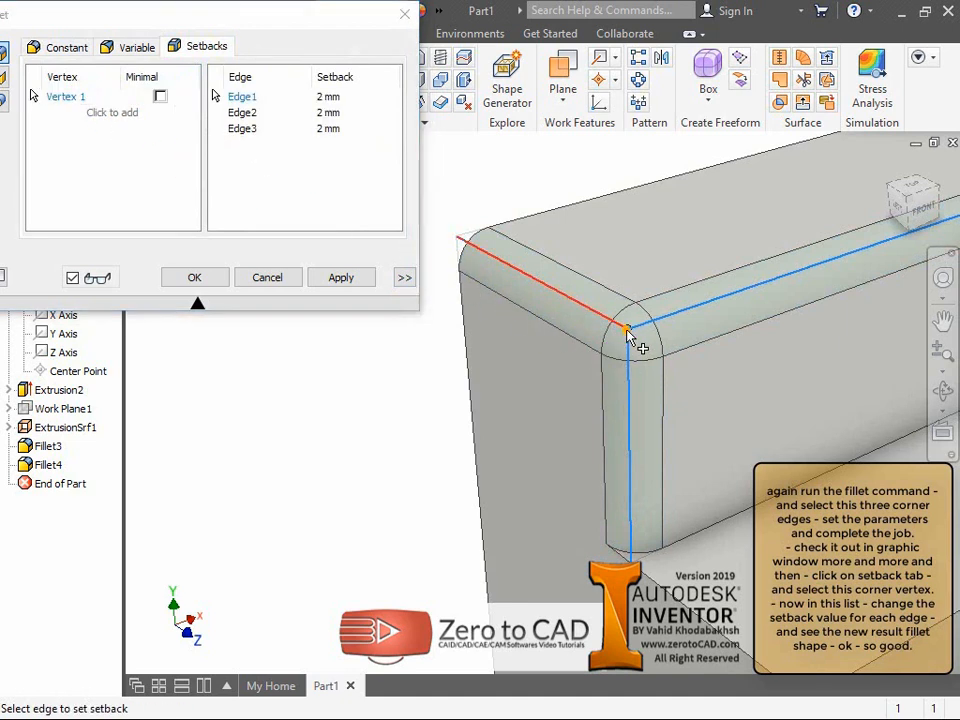
# Set the setback of all three edges at the corner vertex to 10 mm and complete the fillet.
pyautogui.click(331, 98)
pyautogui.click(329, 97)
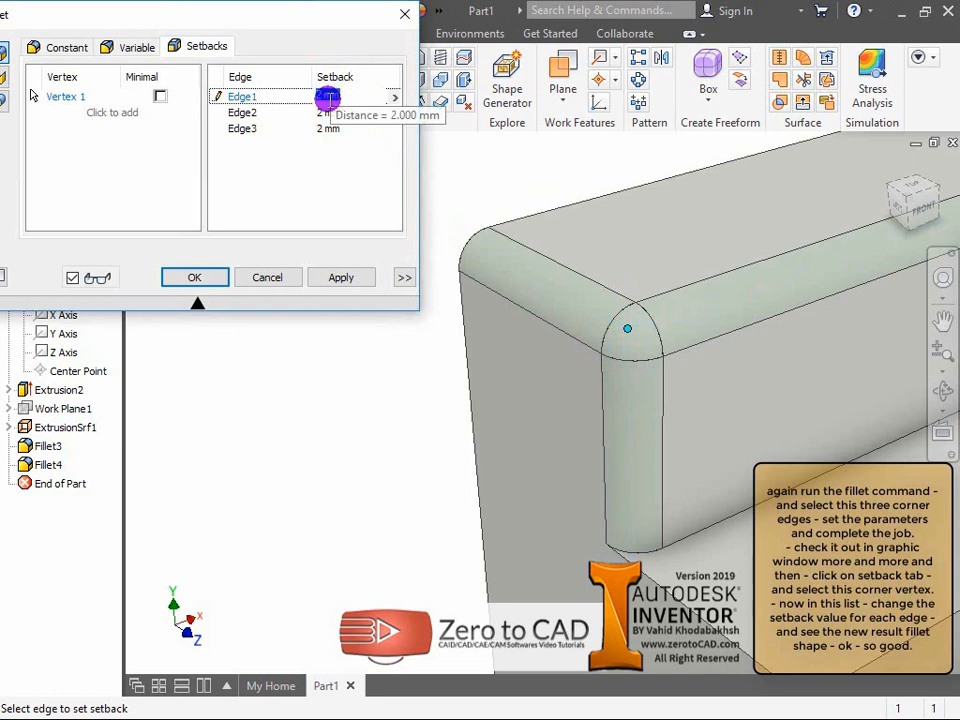
pyautogui.write('10')
pyautogui.click(332, 113)
pyautogui.write('10')
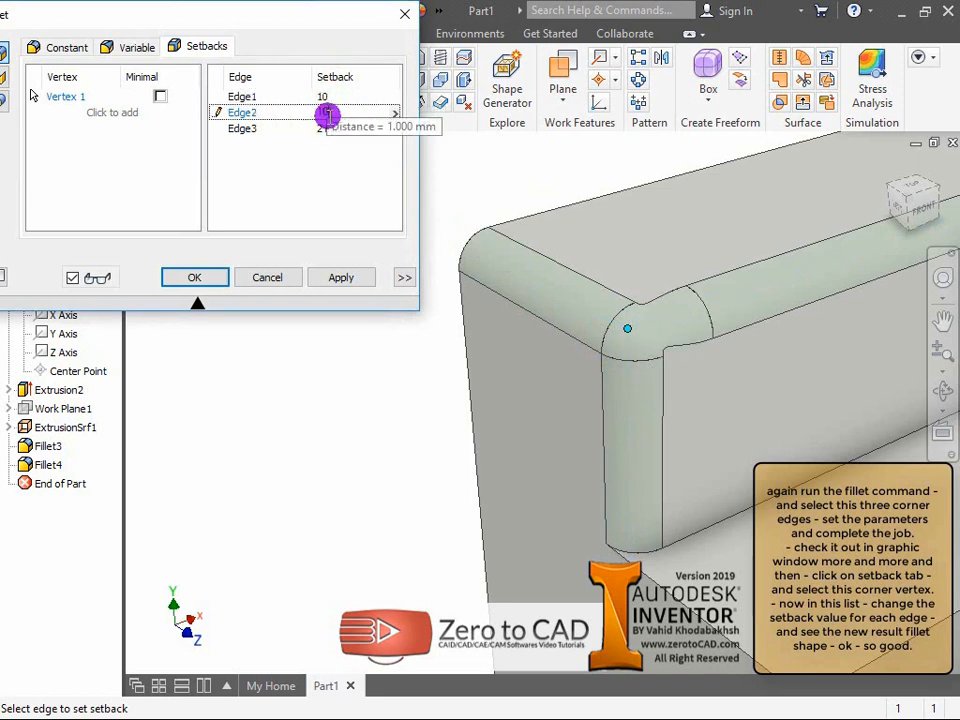
pyautogui.press('Return')
pyautogui.click(329, 129)
pyautogui.write('10')
pyautogui.click(329, 130)
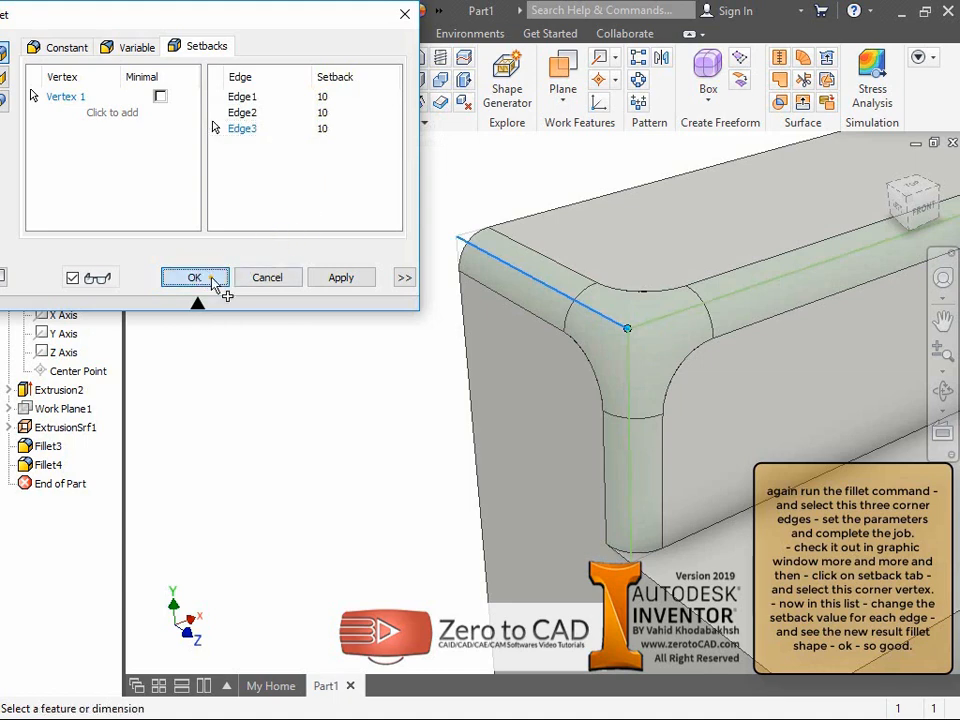
pyautogui.click(212, 280)
pyautogui.moveTo(528, 284); pyautogui.dragTo(621, 317, button='middle')
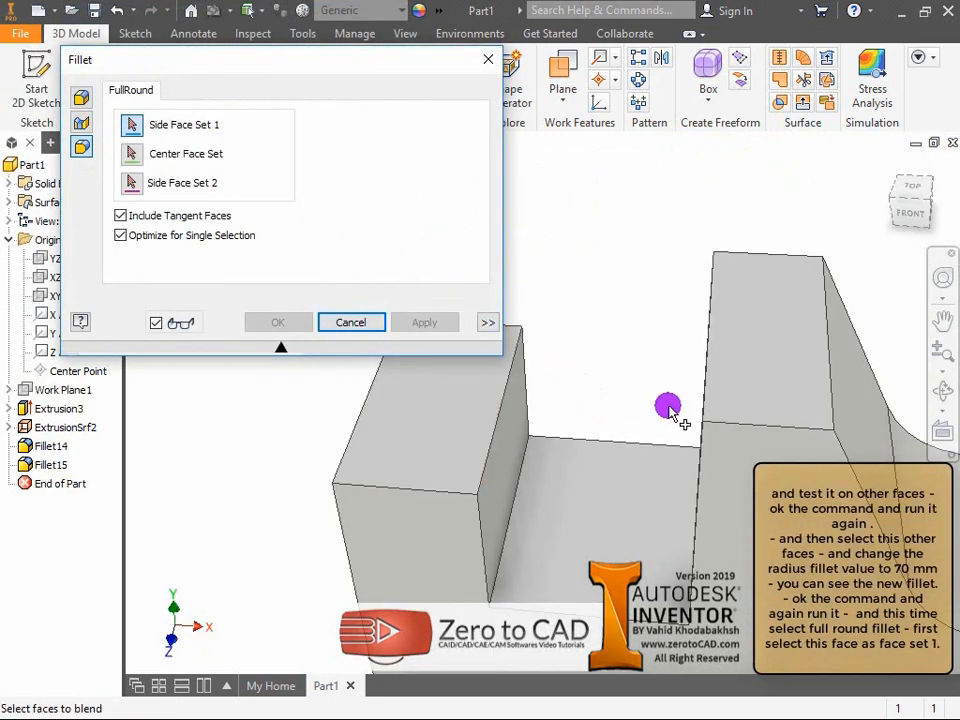
# Full-round fillet the middle block, with its right face as side set 1, top face as center set and left face as side set 2.
pyautogui.moveTo(788, 420); pyautogui.dragTo(653, 413, button='middle')
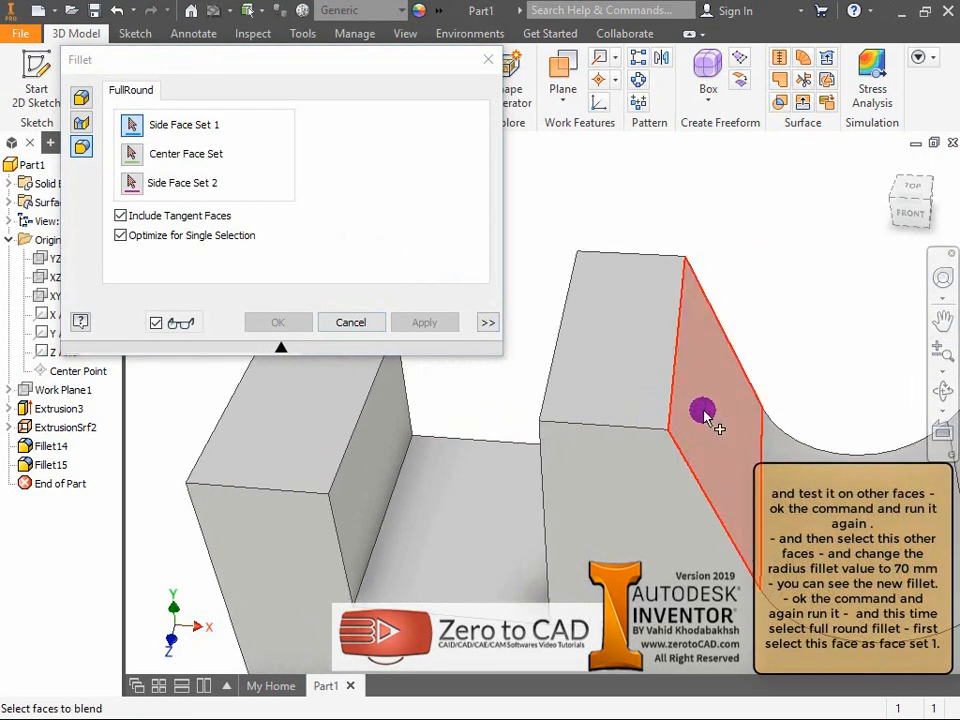
pyautogui.click(700, 409)
pyautogui.click(163, 156)
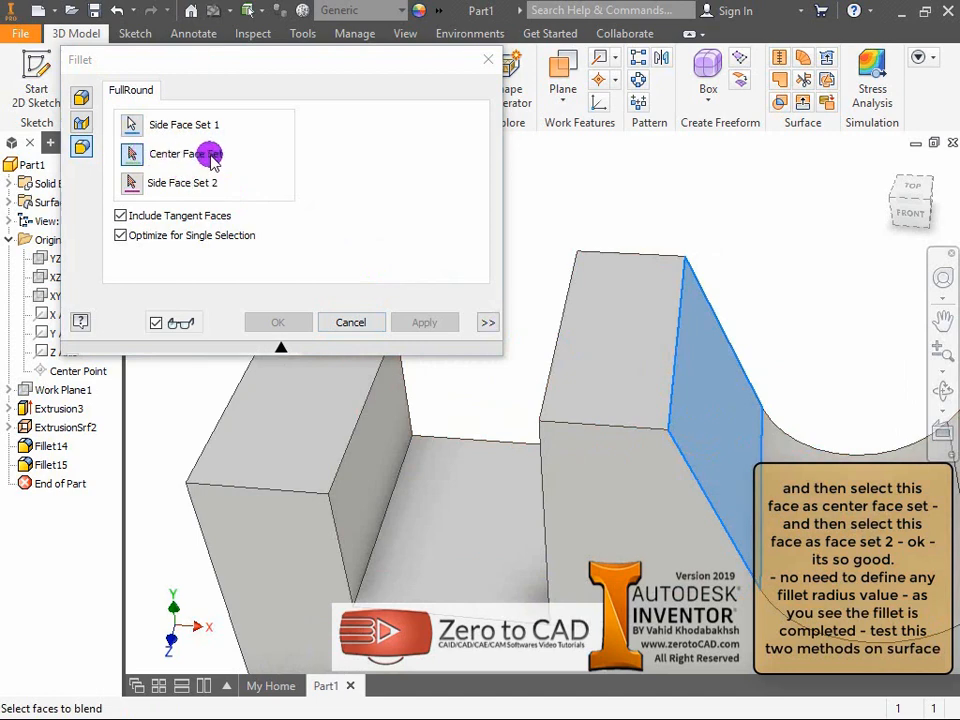
pyautogui.click(603, 316)
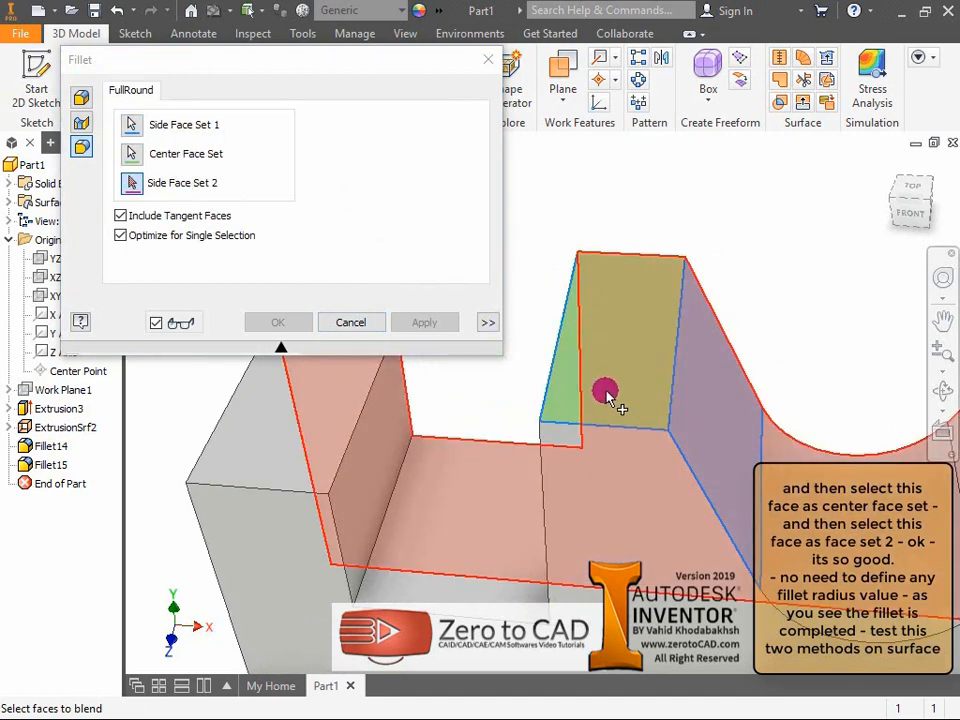
pyautogui.keyDown('shift'); pyautogui.moveTo(609, 396); pyautogui.dragTo(619, 401, button='middle'); pyautogui.keyUp('shift')
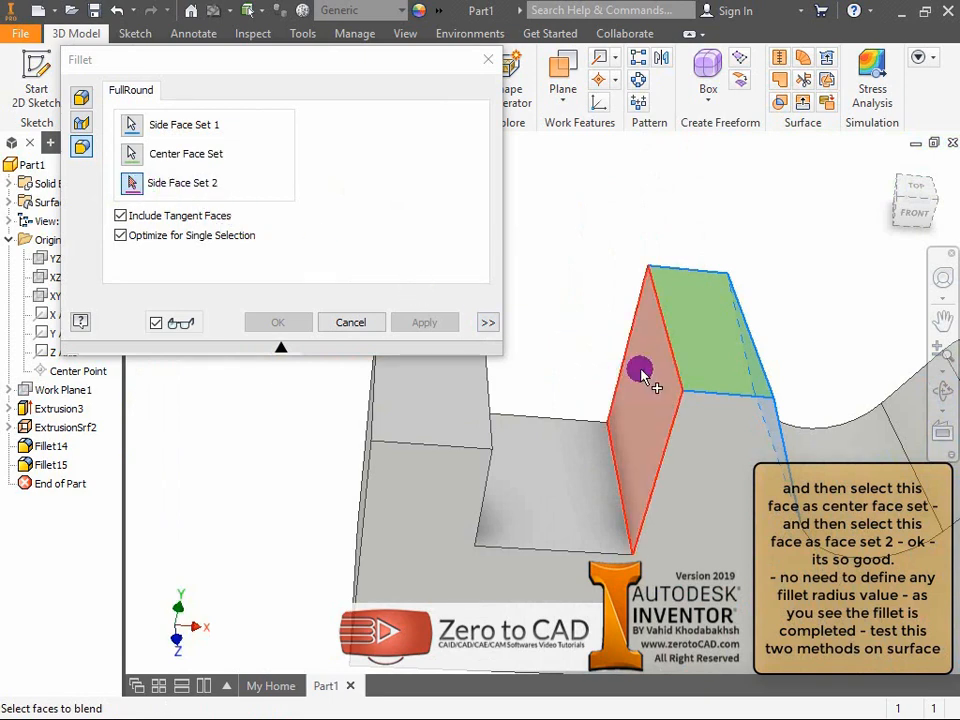
pyautogui.click(637, 369)
pyautogui.click(293, 325)
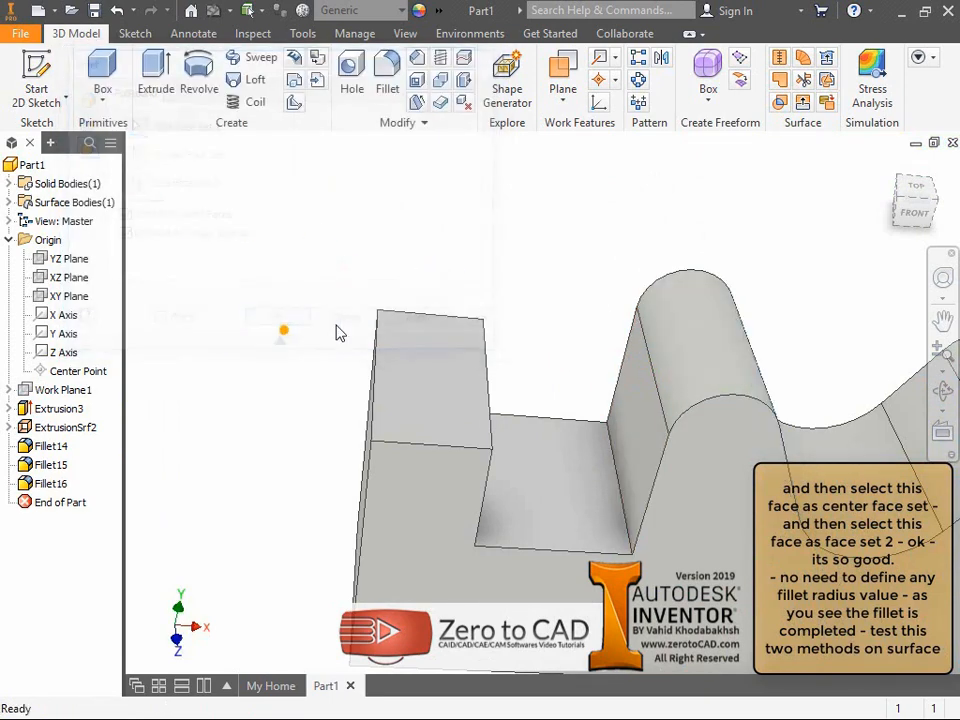
# Full-round fillet the leftmost block, with its right face as side set 1, top face as center set and left face as side set 2.
pyautogui.click(388, 88)
pyautogui.click(81, 146)
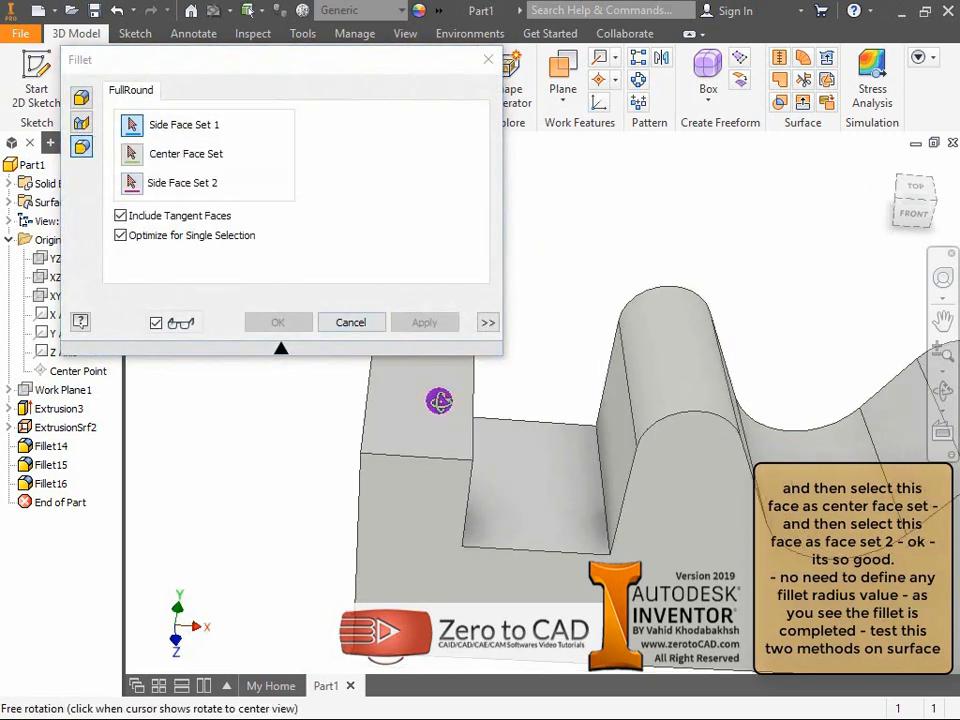
pyautogui.keyDown('shift'); pyautogui.moveTo(439, 401); pyautogui.dragTo(428, 401, button='middle'); pyautogui.keyUp('shift')
pyautogui.click(474, 430)
pyautogui.click(450, 405)
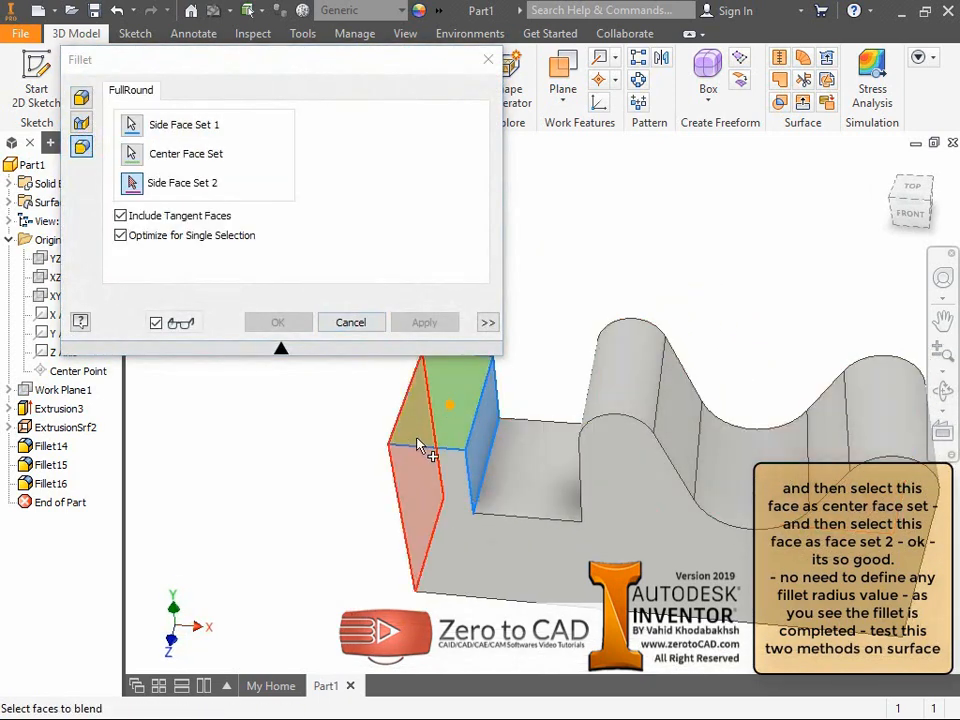
pyautogui.click(432, 442)
pyautogui.click(282, 326)
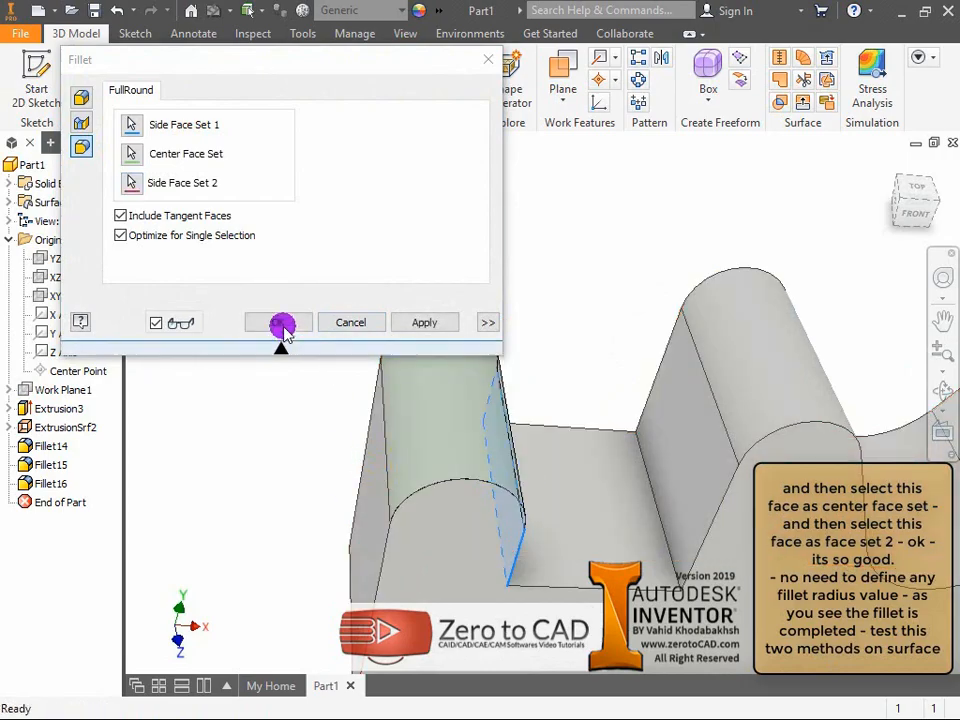
pyautogui.scroll(-5, 411, 354)
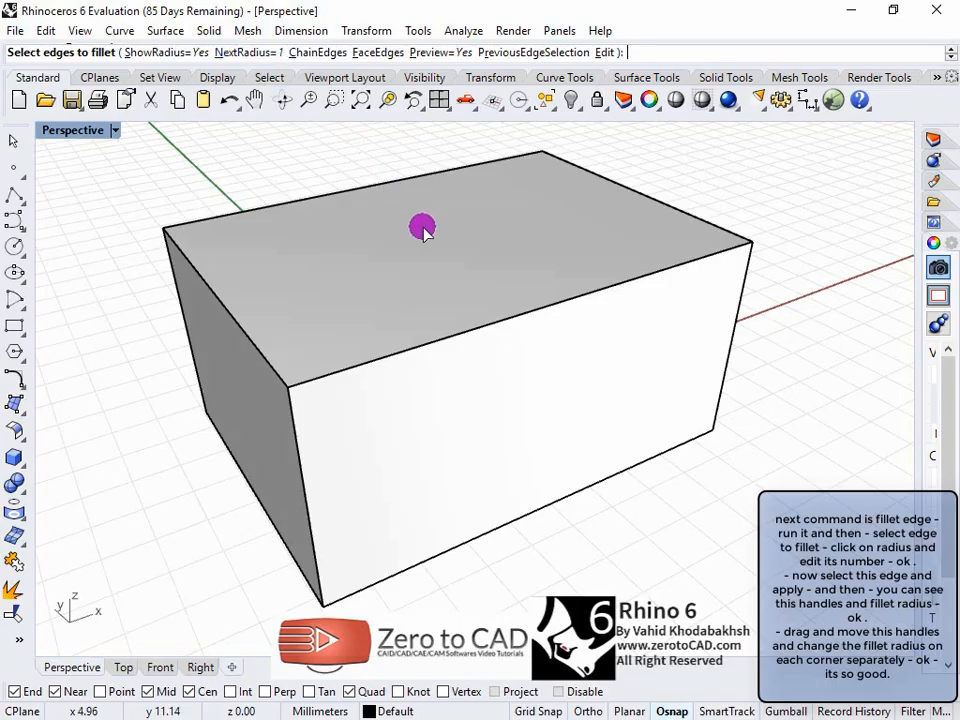
# Switch to Rhinoceros 6 and select the box's upper front edge for an edge fillet with radius 1.
pyautogui.click(430, 343)
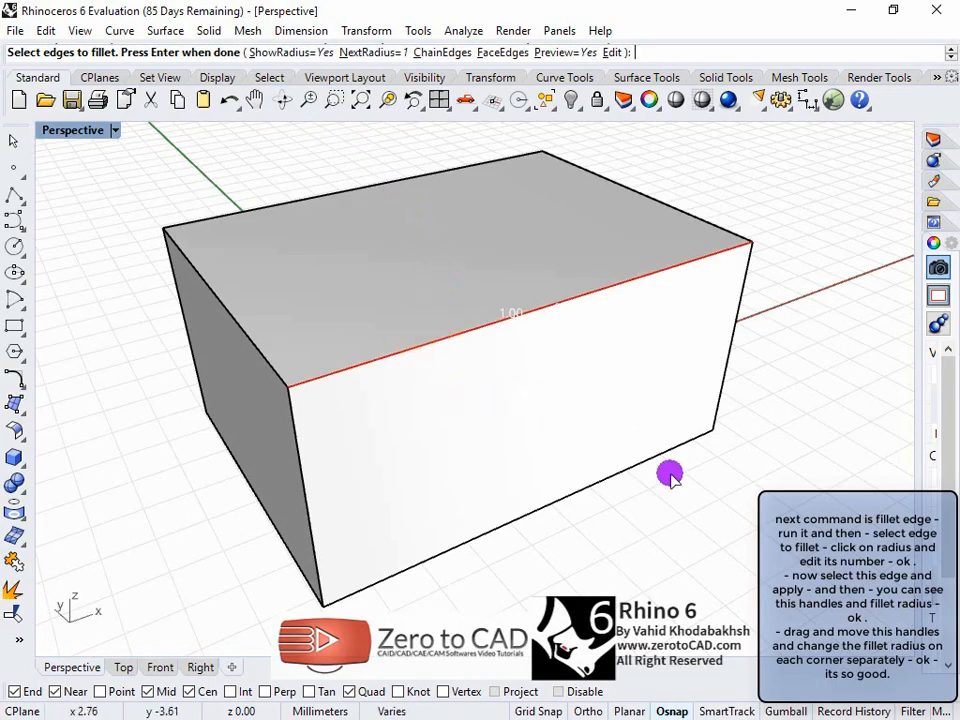
pyautogui.press('Return')
pyautogui.moveTo(632, 467); pyautogui.dragTo(561, 417, button='right')
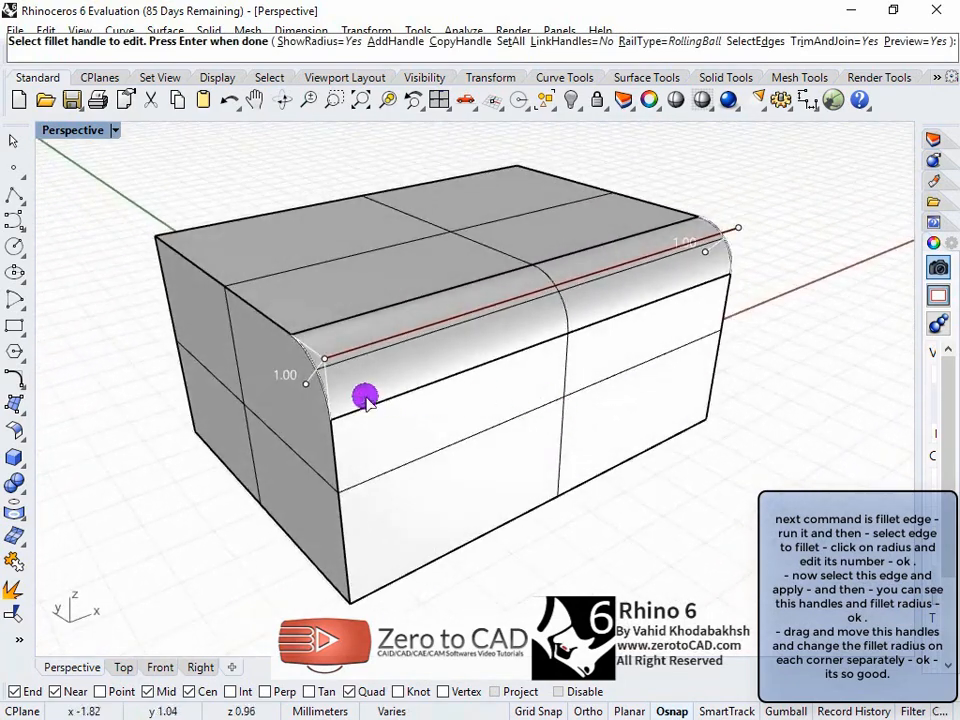
# Try radii of 8.16 and 1.59 at the near end of the edge fillet with its radius handle.
pyautogui.click(304, 382)
pyautogui.click(224, 494)
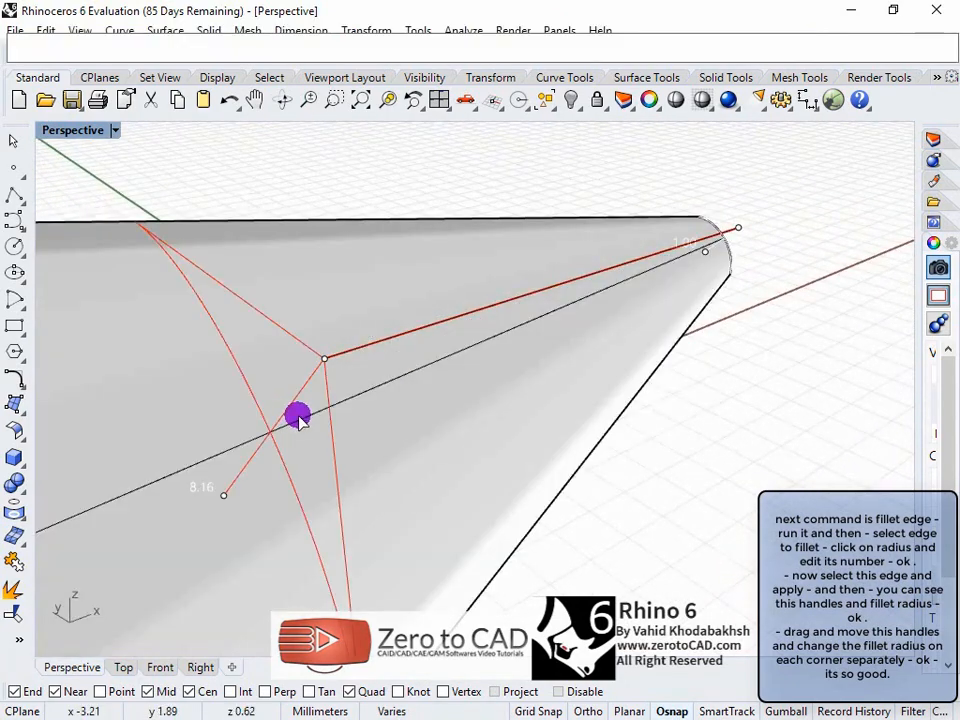
pyautogui.click(224, 494)
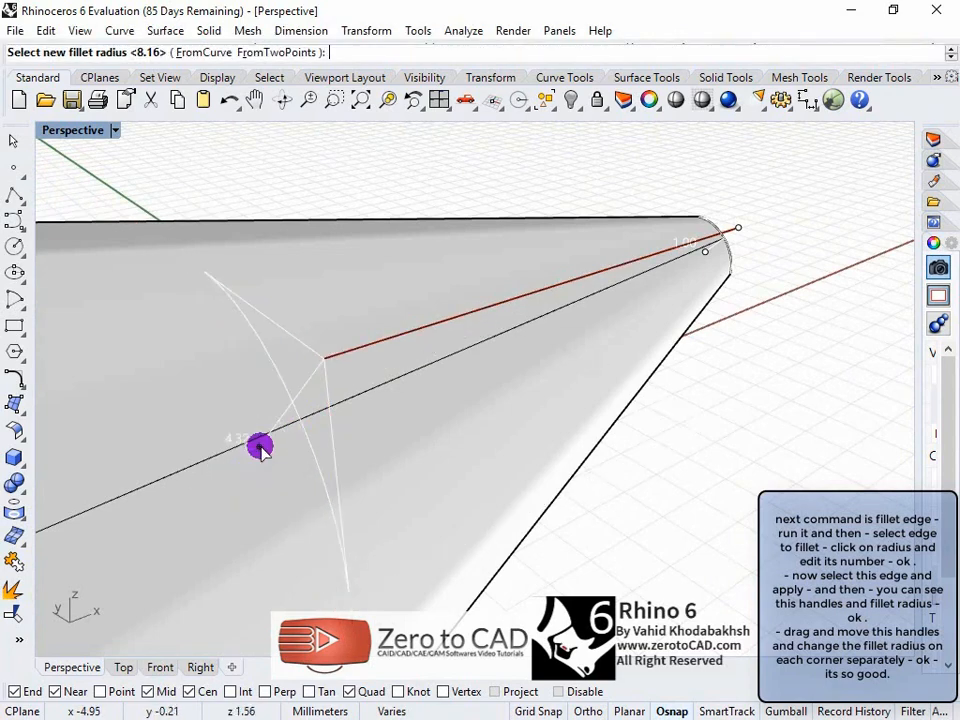
pyautogui.click(291, 404)
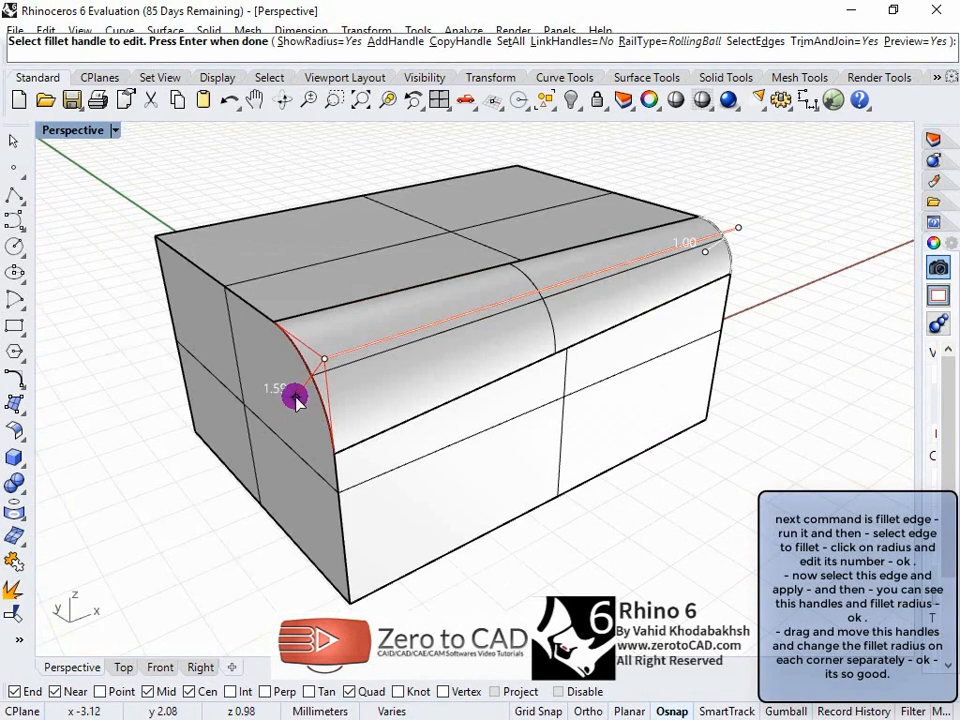
pyautogui.click(296, 402)
pyautogui.click(295, 409)
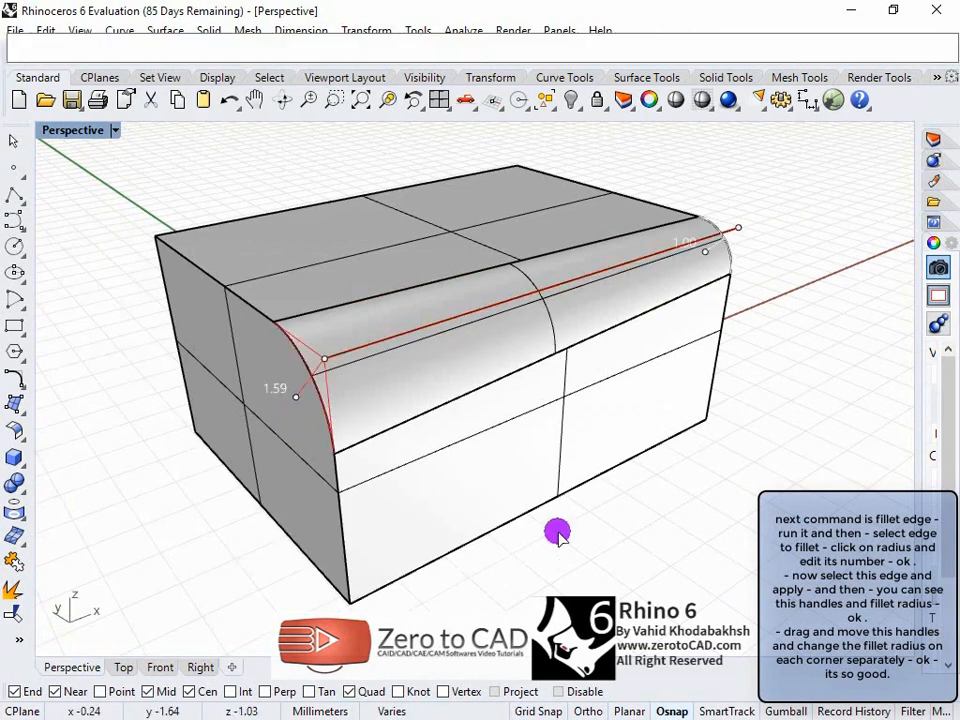
# Disable object snapping and set the fillet radius at the edge's near end to about 2.83.
pyautogui.click(672, 711)
pyautogui.click(287, 400)
pyautogui.click(289, 402)
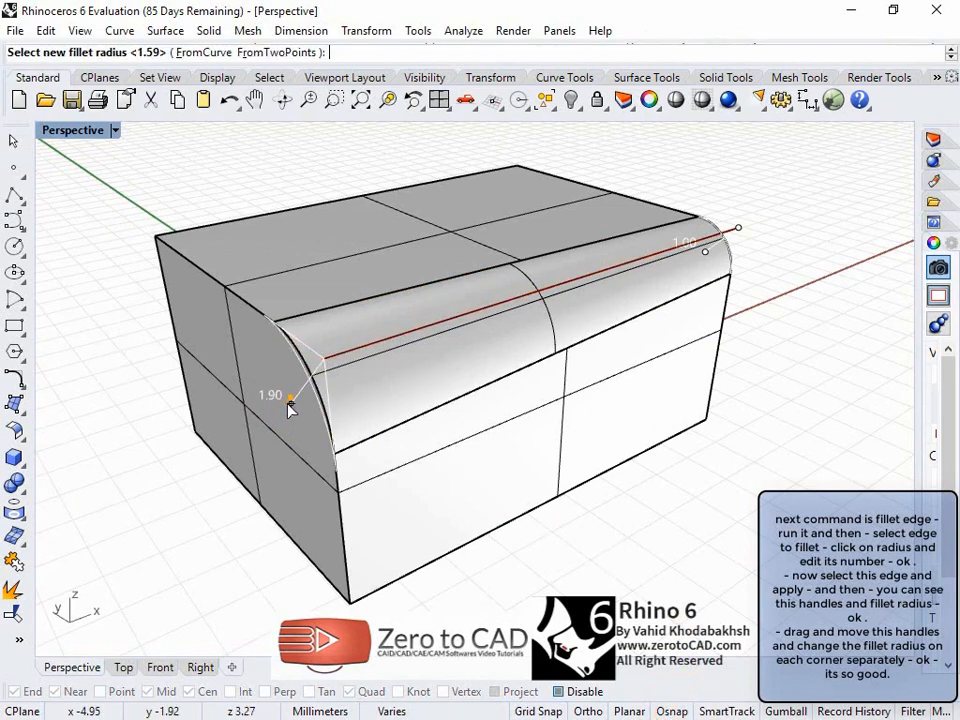
pyautogui.click(279, 421)
# Adjust the fillet radius at the edge's far end to about 2.14 and to about 1.35.
pyautogui.click(703, 257)
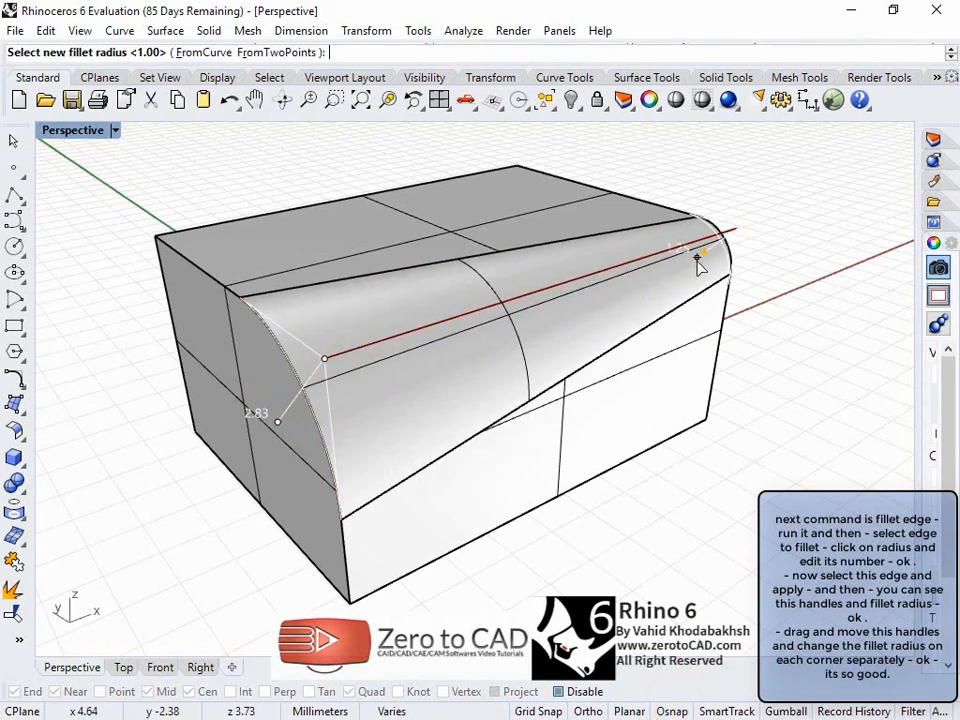
pyautogui.click(684, 306)
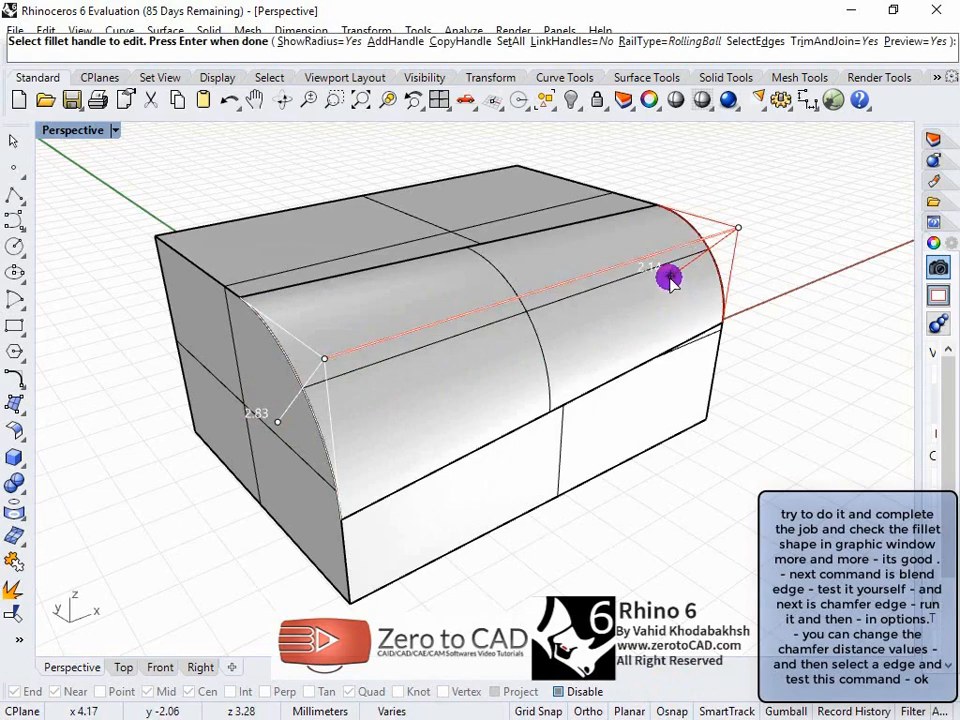
pyautogui.click(670, 275)
pyautogui.click(666, 303)
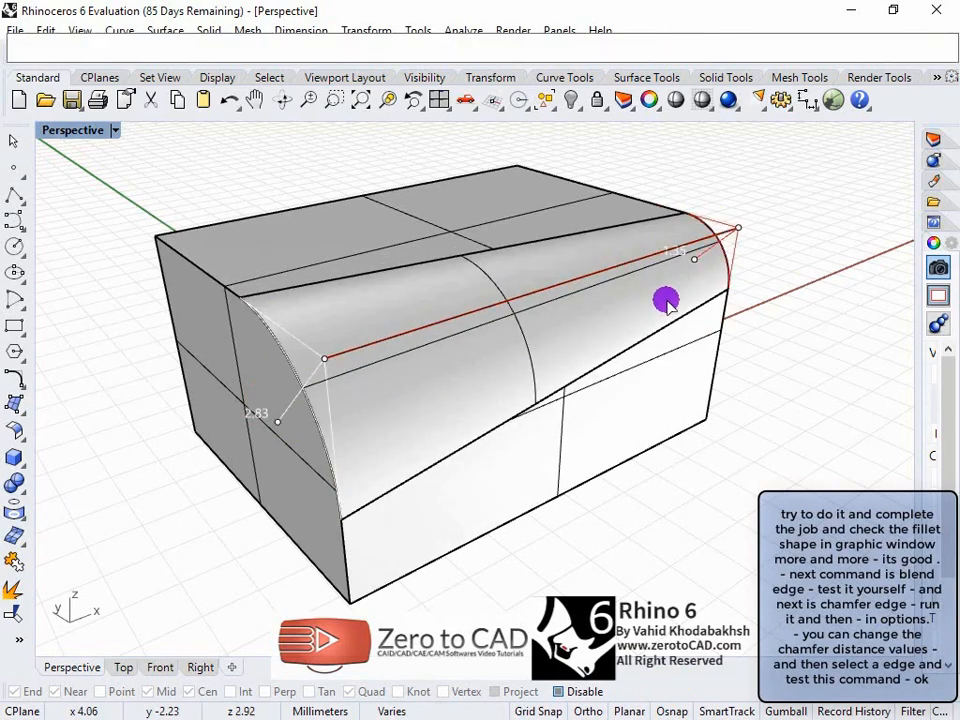
# Reduce the near-end fillet radius to about 1.80 and complete the variable edge fillet.
pyautogui.click(278, 421)
pyautogui.click(291, 400)
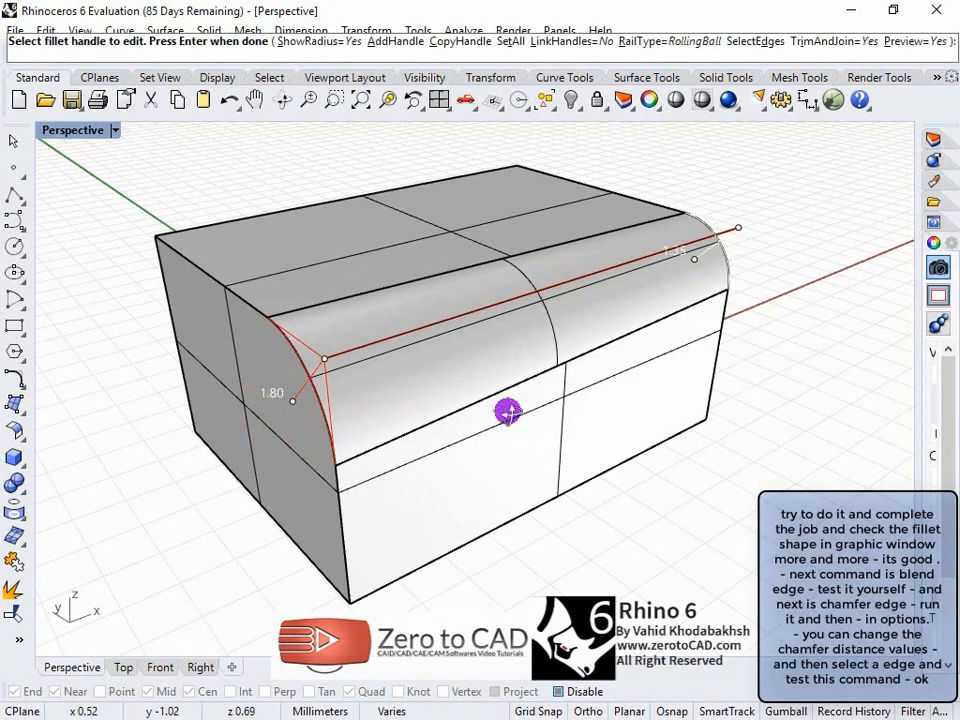
pyautogui.moveTo(508, 409)
pyautogui.mouseDown(button='right')
pyautogui.moveTo(454, 386)
pyautogui.moveTo(525, 396)
pyautogui.moveTo(516, 412)
pyautogui.mouseUp(button='right')
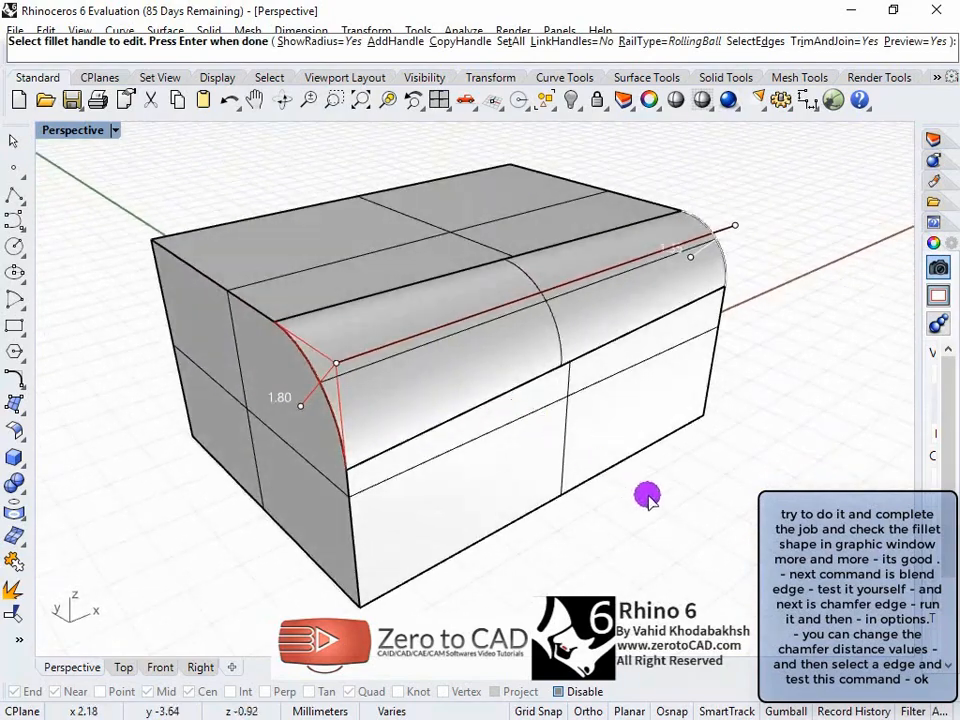
pyautogui.rightClick(680, 508)
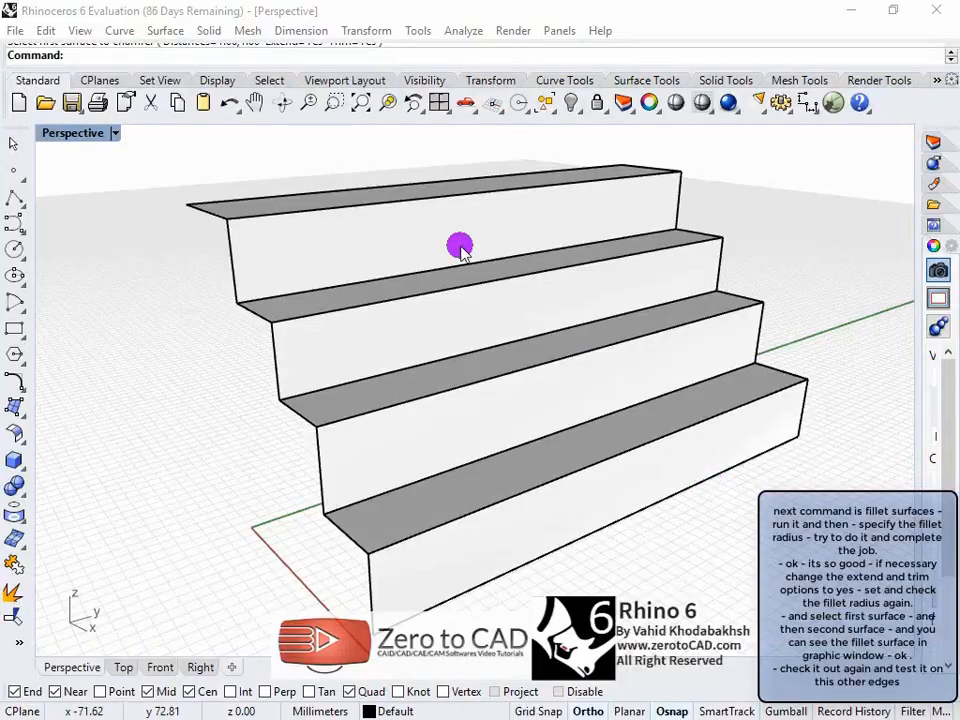
# Start the Fillet Surfaces command for the stair surfaces and open its fillet radius for editing.
pyautogui.click(158, 42)
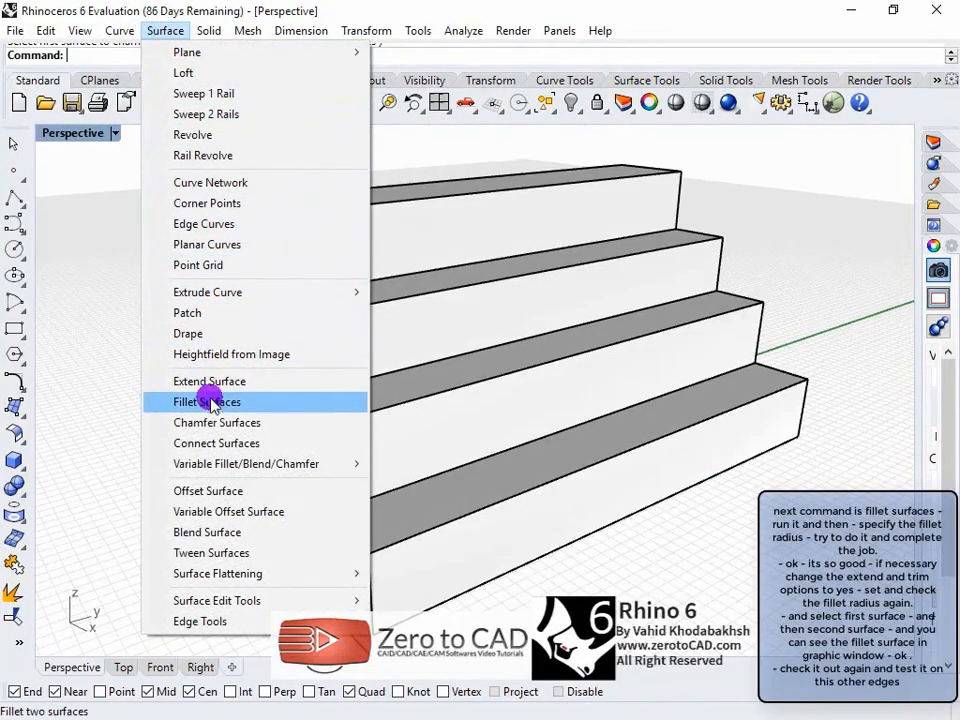
pyautogui.click(297, 408)
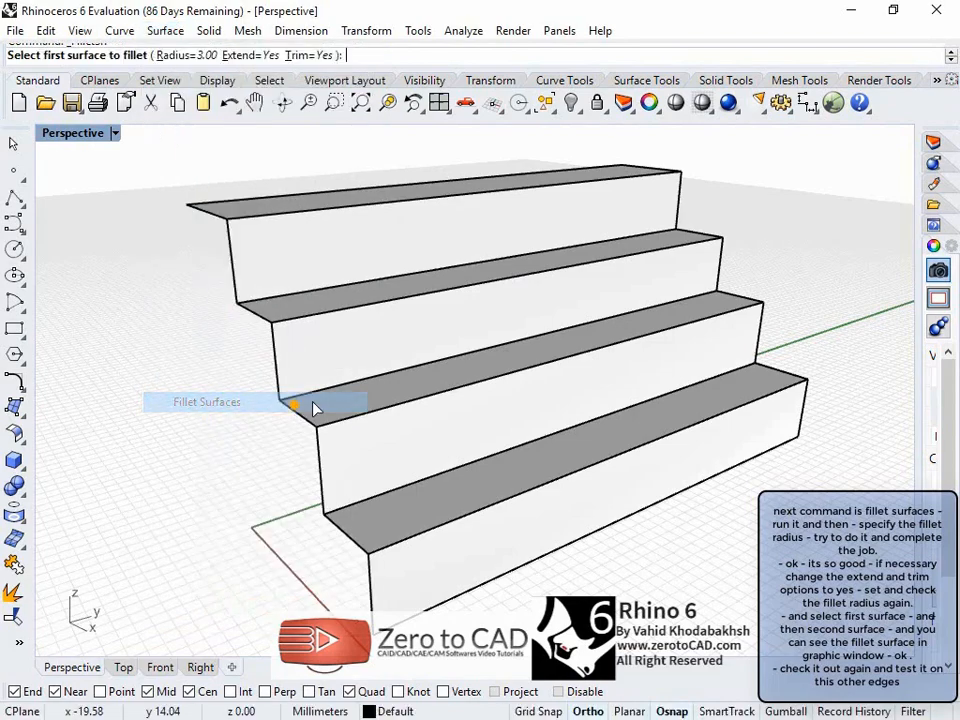
pyautogui.click(174, 56)
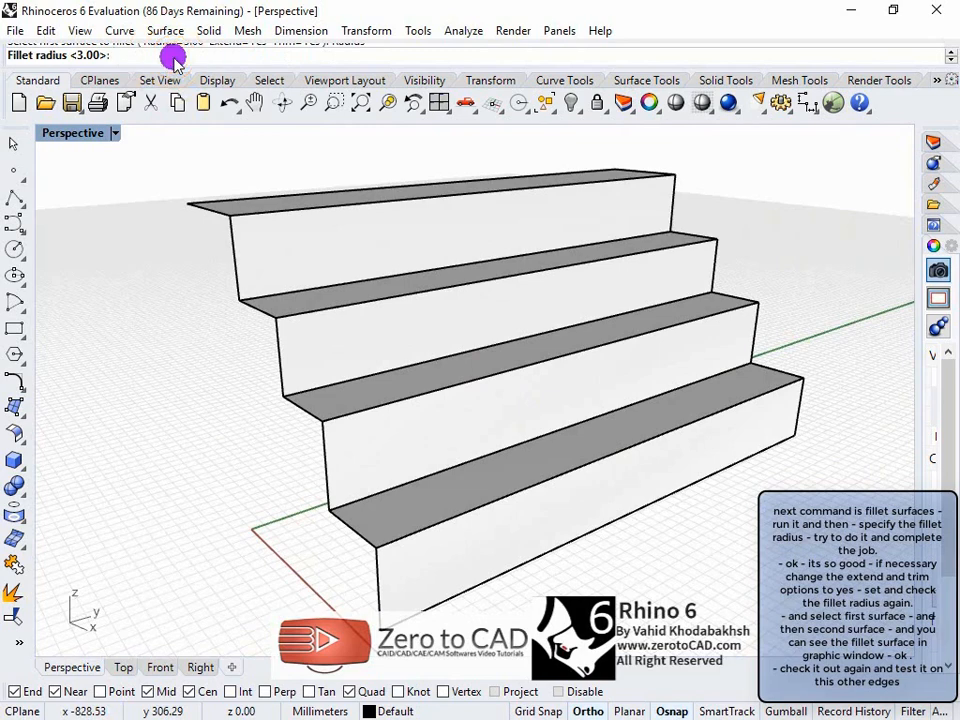